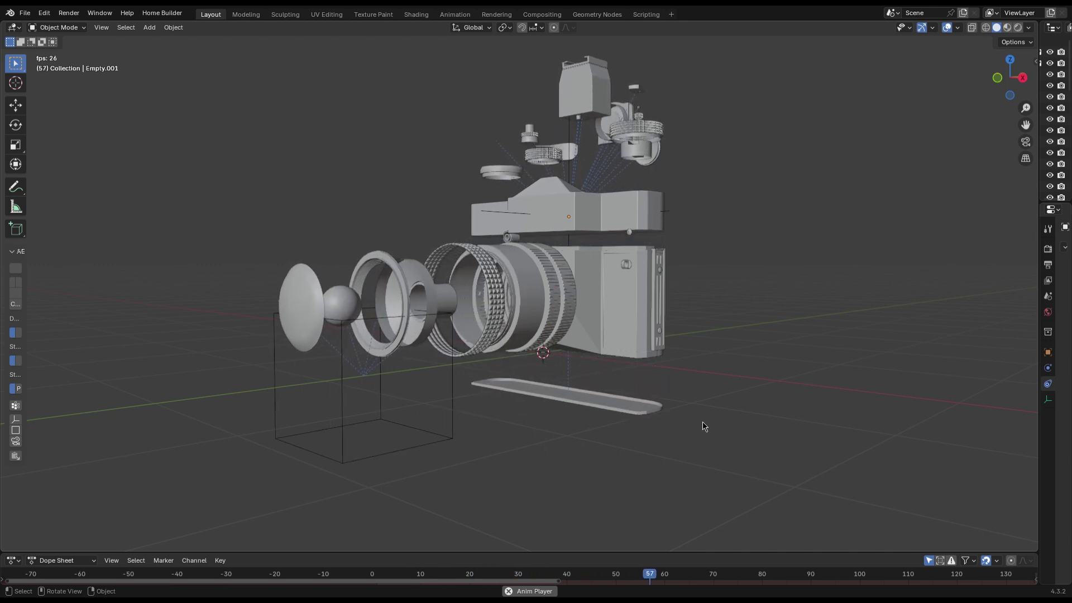
key(space)
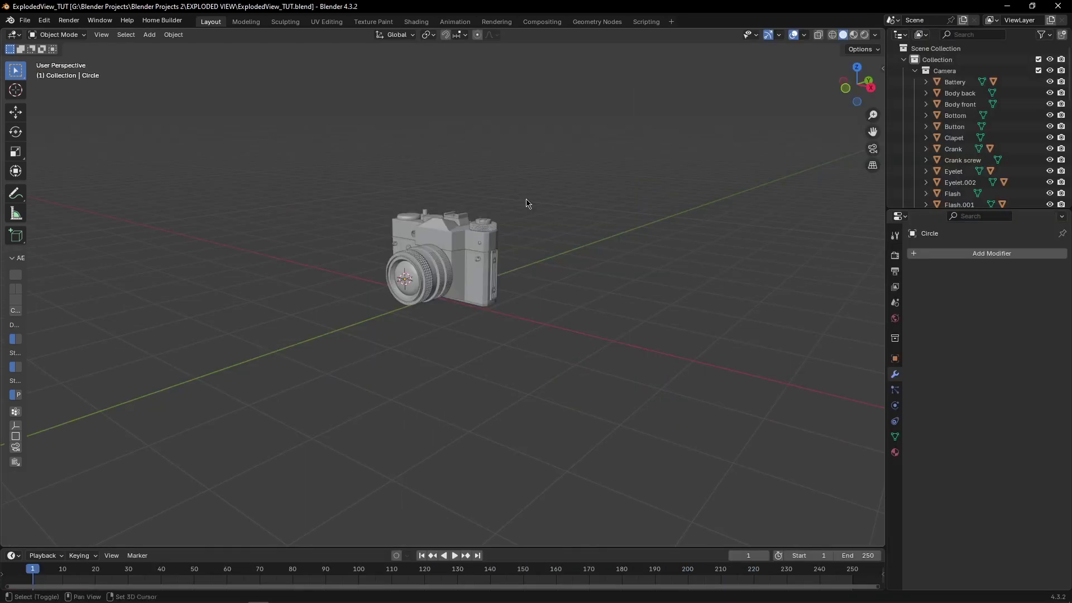
key(shift+a)
mouse_move(510, 308)
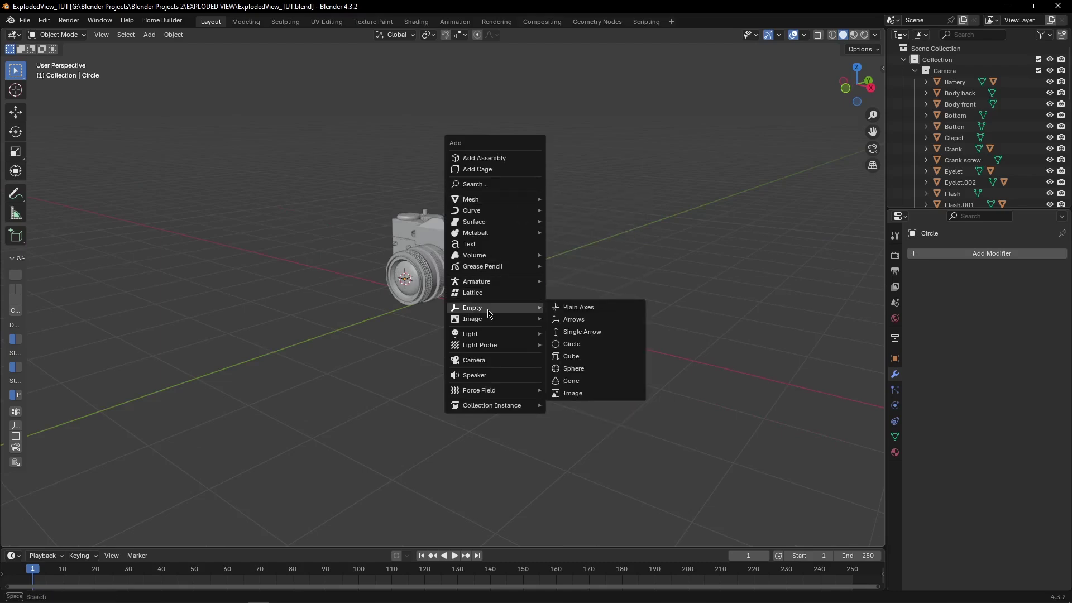
click(597, 309)
key(Delete)
Step: Snap the 3D cursor to the world origin and add a Plain Axes empty there
key(shift+a)
key(shift+s)
click(572, 251)
key(shift+a)
mouse_move(646, 209)
click(712, 207)
Step: Move the empty about 0.32 m down and about 1.05 m along negative Y, in front of the lens
key(g)
key(z)
click(687, 299)
key(g)
key(y)
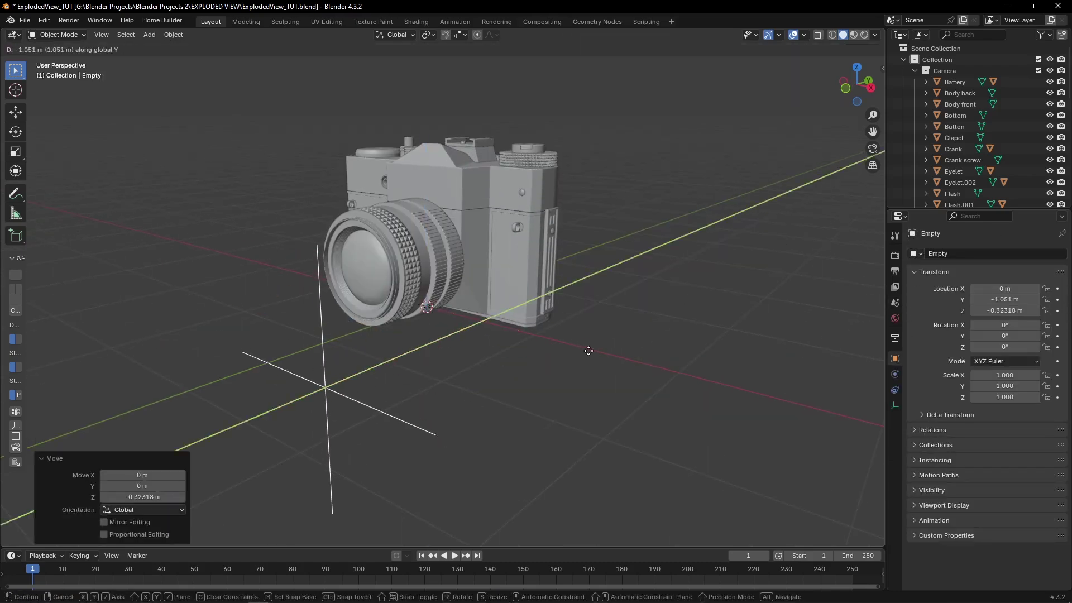
click(589, 352)
Step: Duplicate the empty and place the copy beside the camera, keeping it at the same height
scroll(559, 352, down, 3)
click(389, 359)
click(387, 347)
key(shift+d)
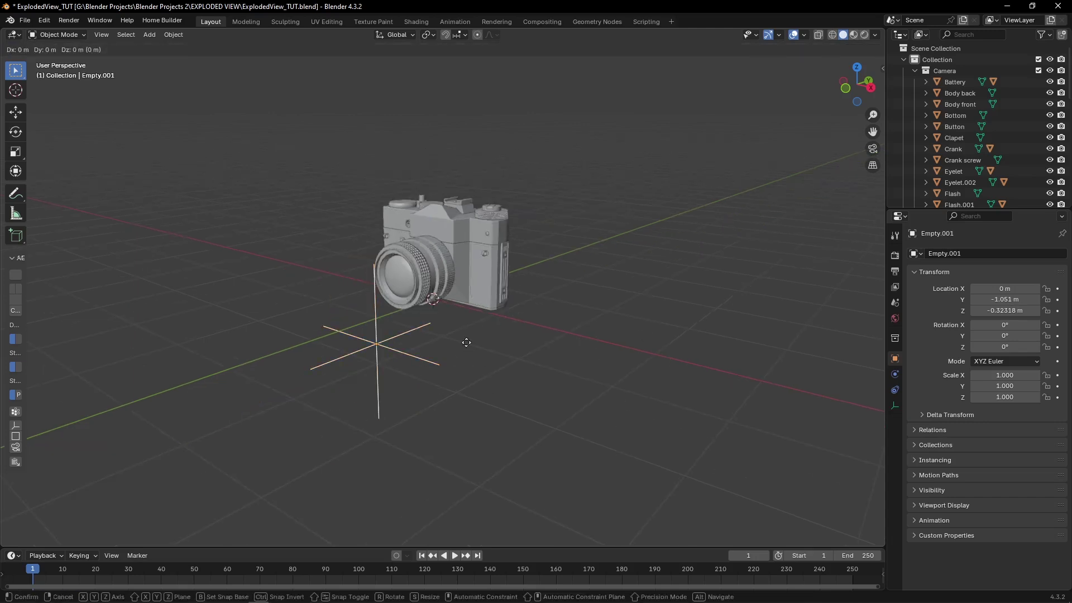
key(shift+z)
click(654, 329)
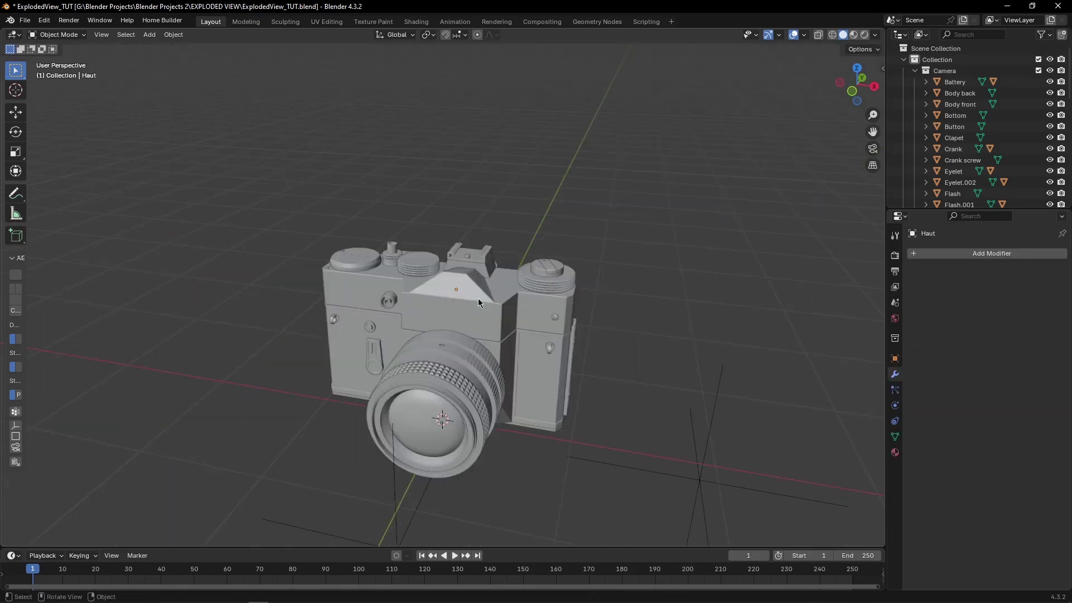
Step: Add a Copy Location constraint to the camera's top cover, Haut
click(478, 299)
key(g)
right_click(505, 248)
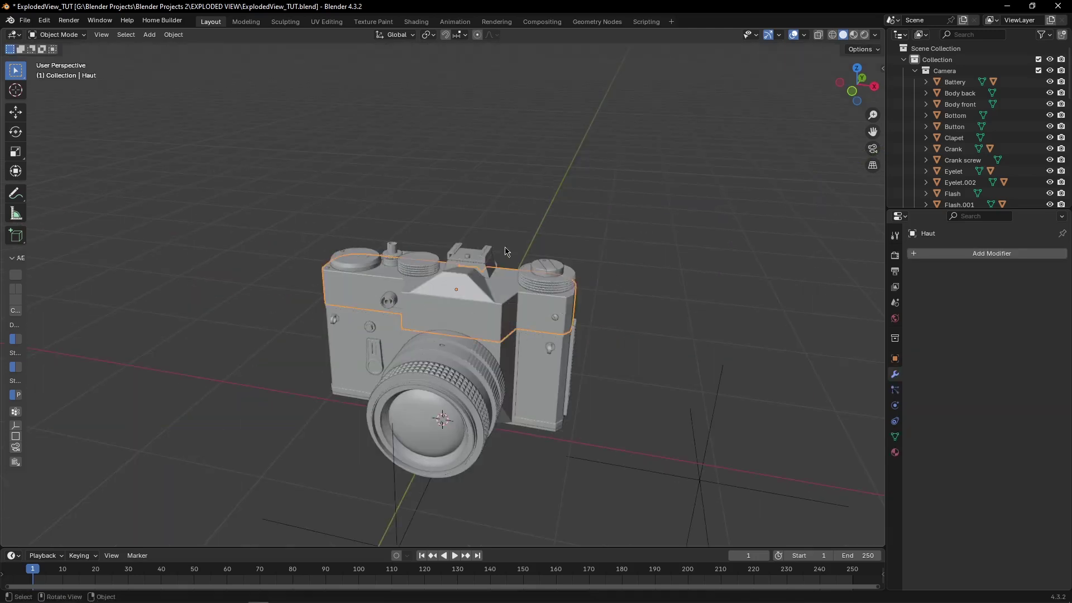
click(895, 422)
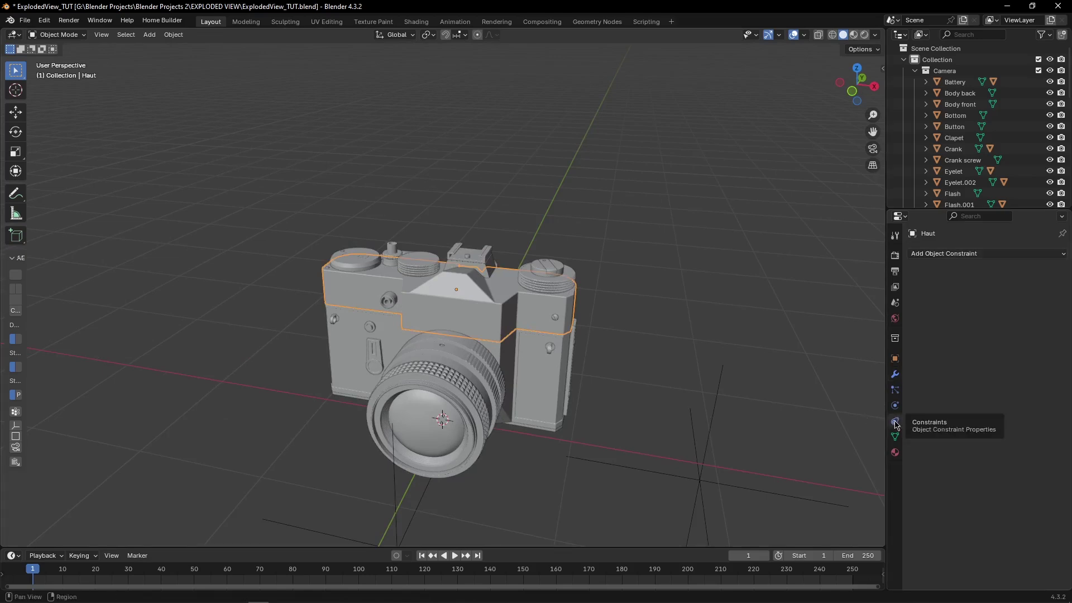
drag(886, 203, 758, 203)
click(866, 260)
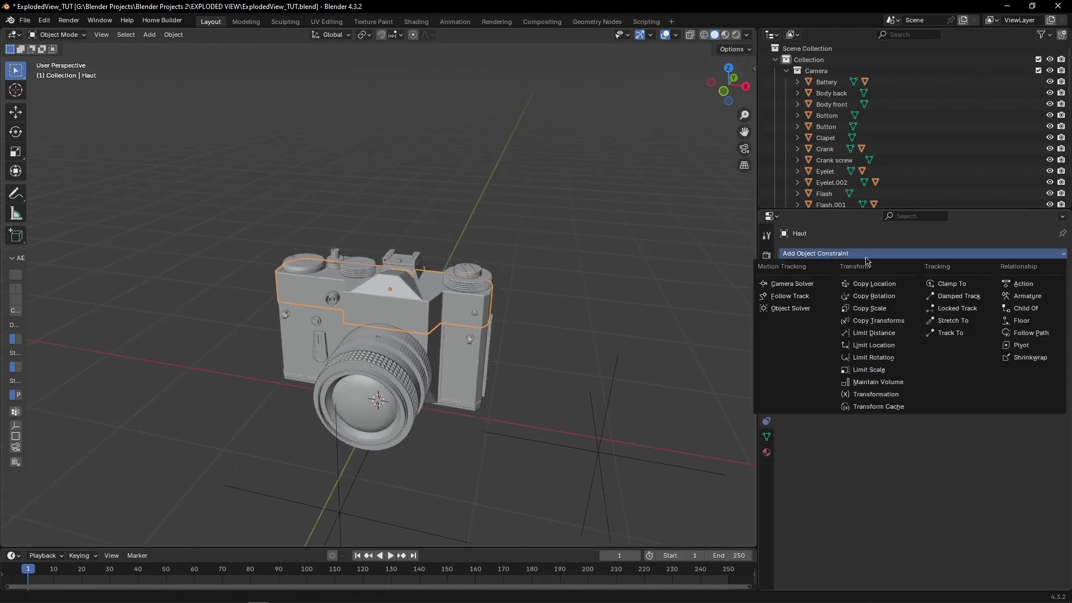
click(888, 284)
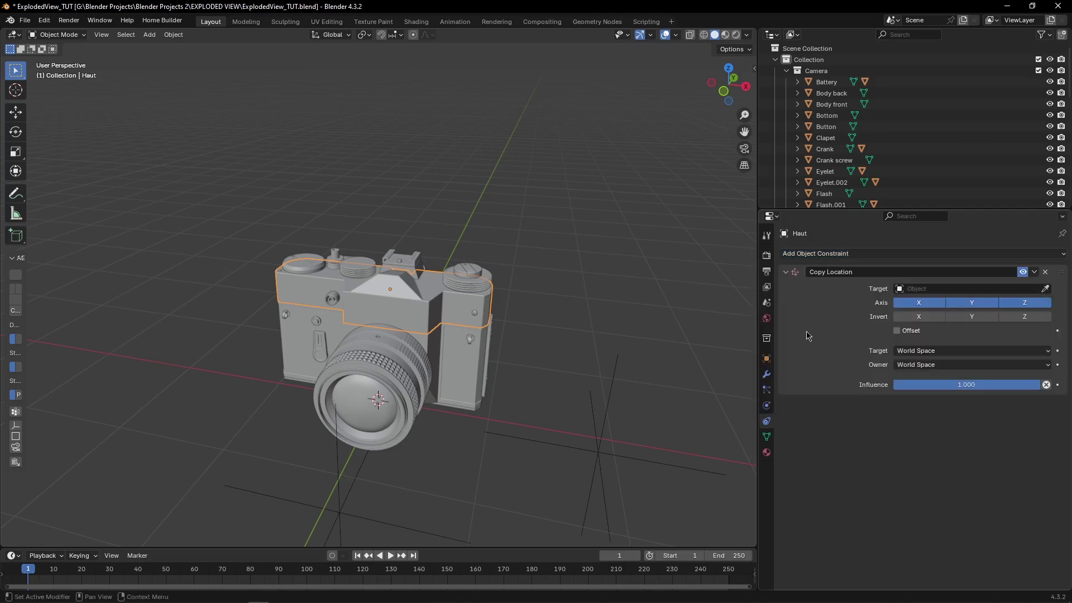
Step: Set Empty.001 beside the camera as the target of the top cover's Copy Location constraint
scroll(656, 337, up, 1)
alt+middle_click(634, 388)
click(1045, 288)
click(571, 417)
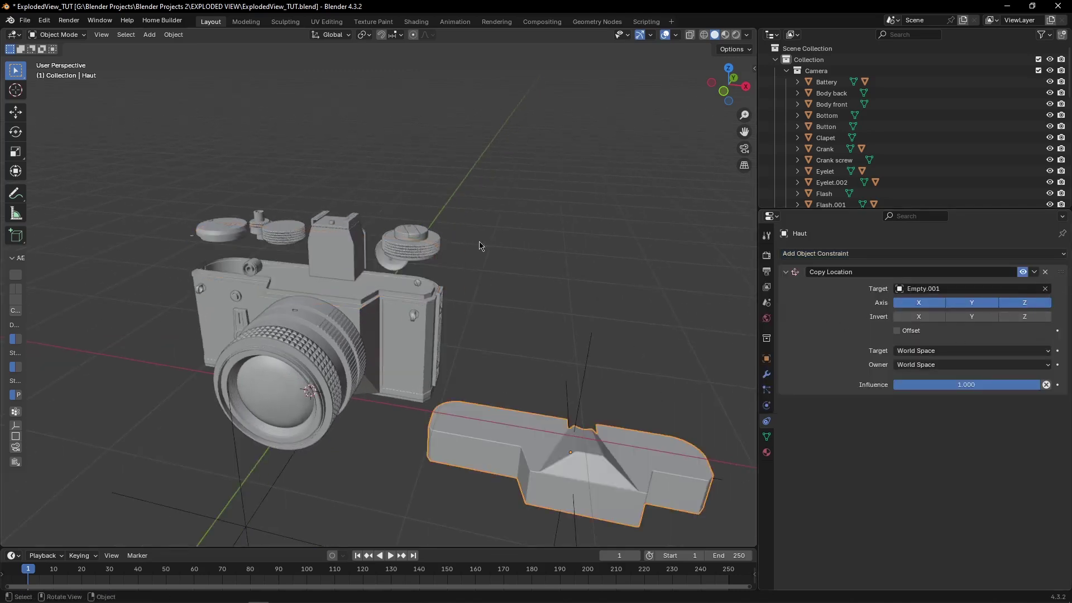
Step: Enable Offset on the Copy Location constraint and limit it to the Z axis
click(898, 331)
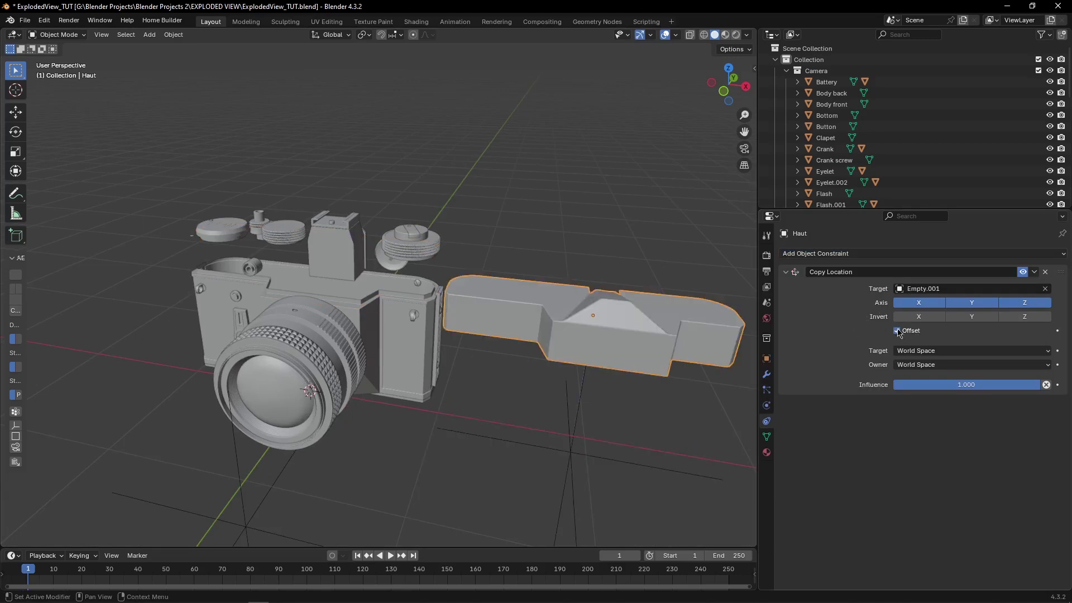
click(915, 304)
click(971, 305)
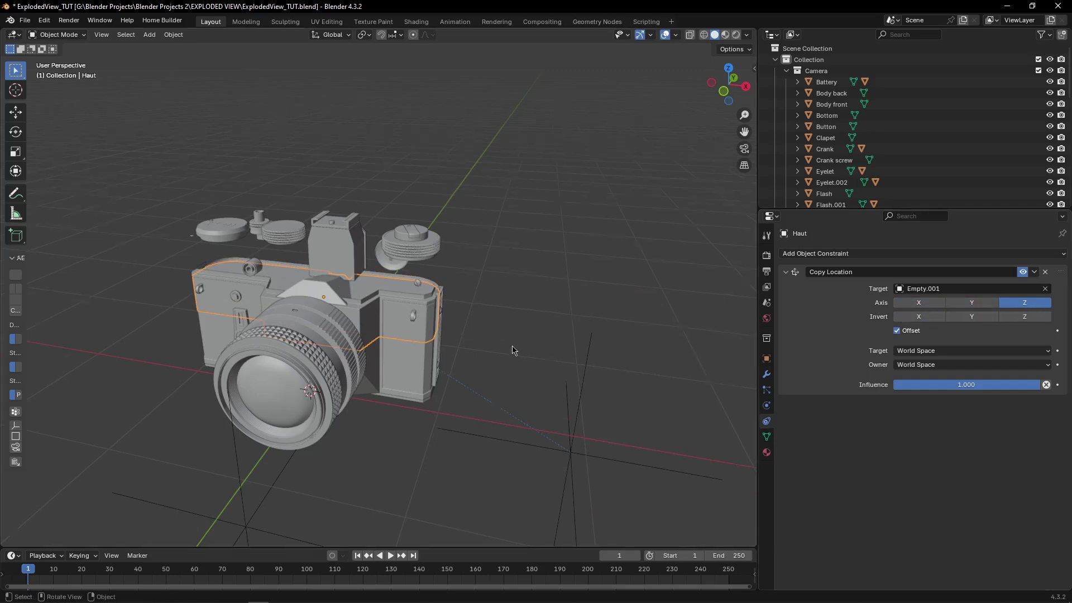
Step: Apply the location transform of Empty.001
scroll(514, 352, up, 2)
shift+middle_drag(331, 315, 403, 331)
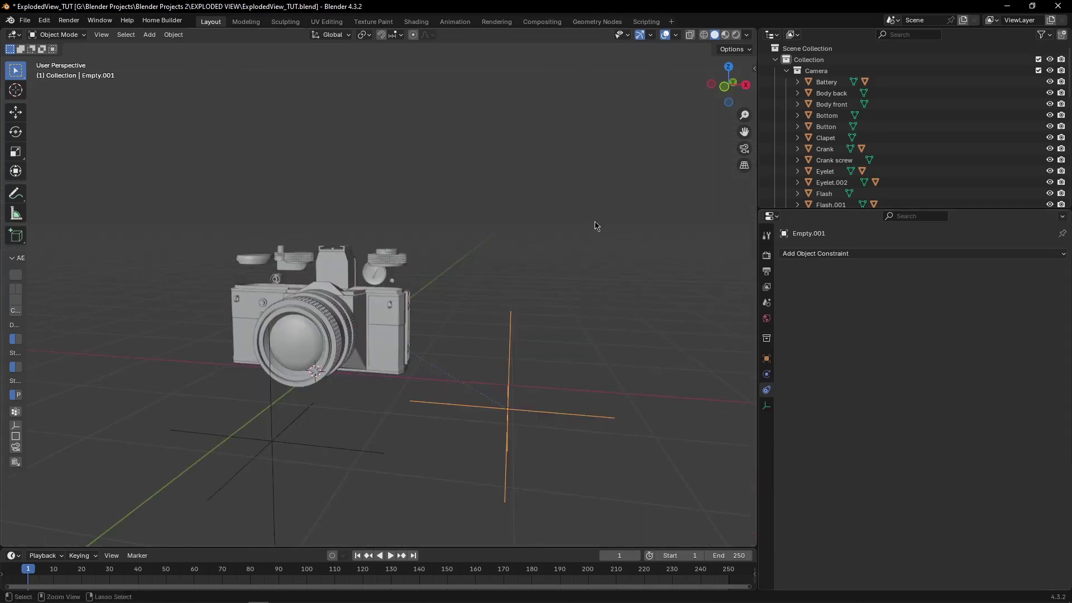
key(ctrl+a)
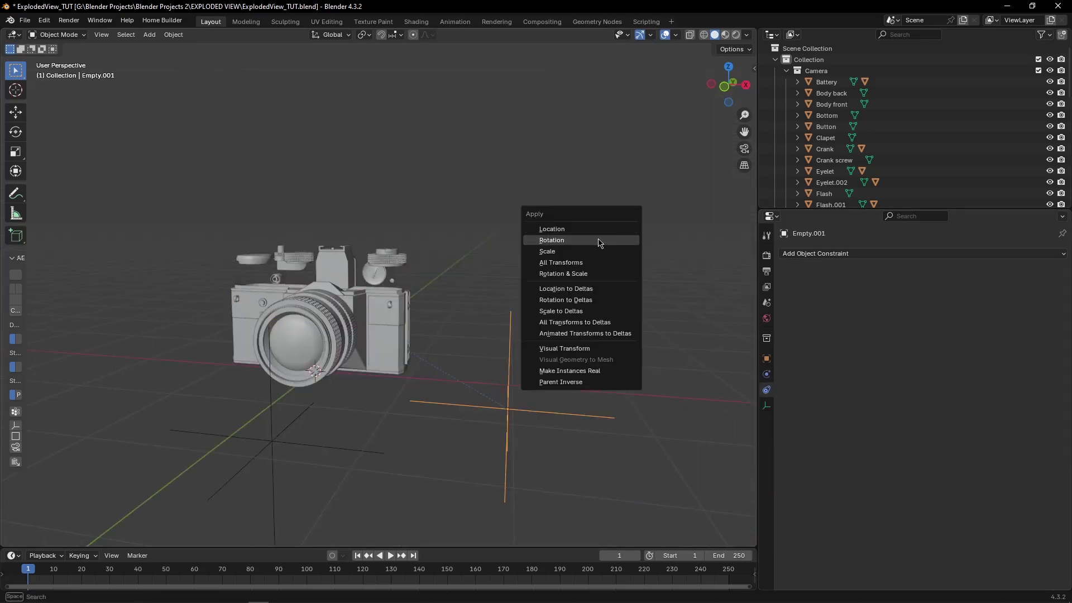
click(586, 232)
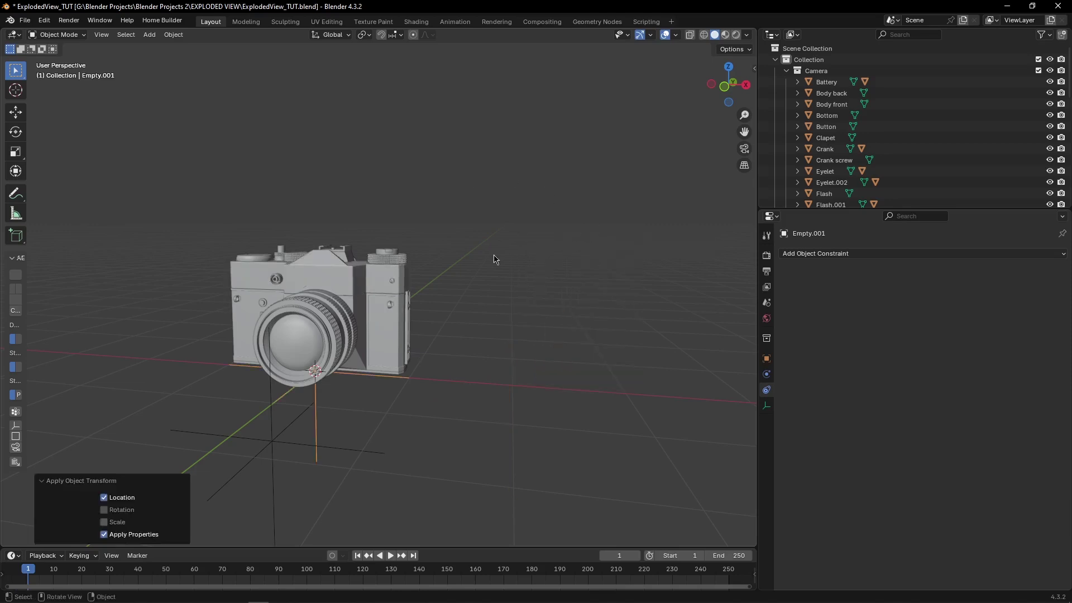
Step: Move Empty.001 about 1.93 m along X to the camera's side, with Z locked
key(g)
key(shift+z)
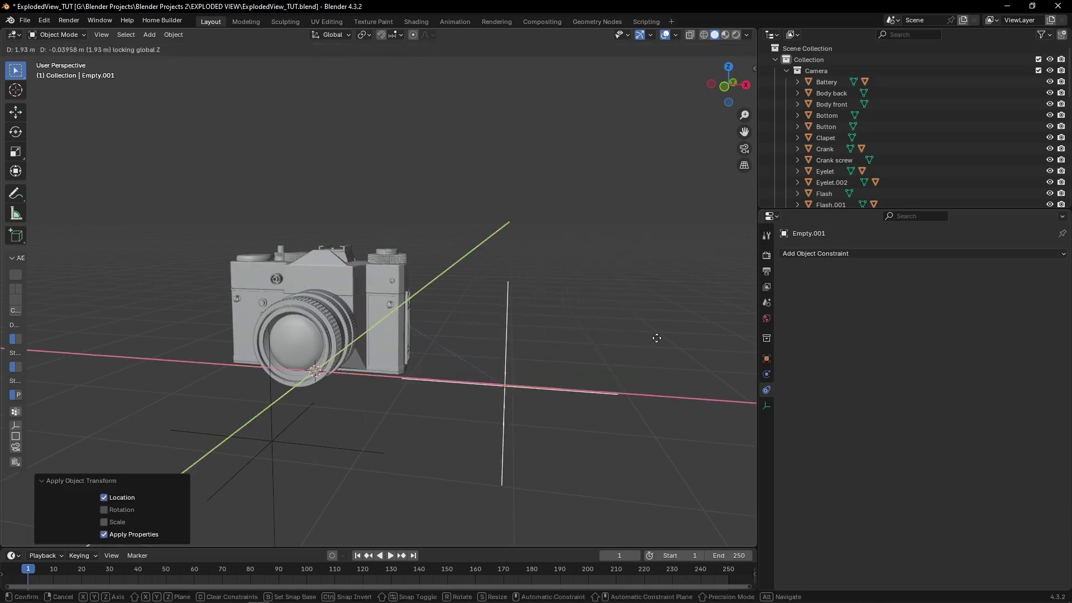
click(657, 338)
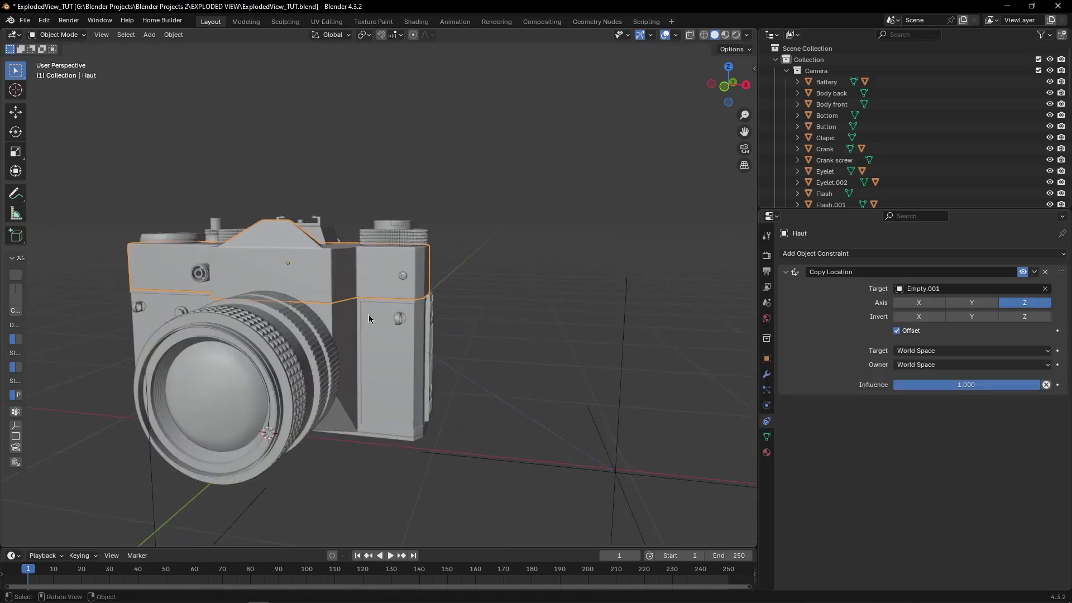
Step: Set the influence of the top cover's Copy Location constraint to 0.611
middle_drag(368, 314, 424, 332)
key(g)
right_click(452, 268)
double_click(930, 385)
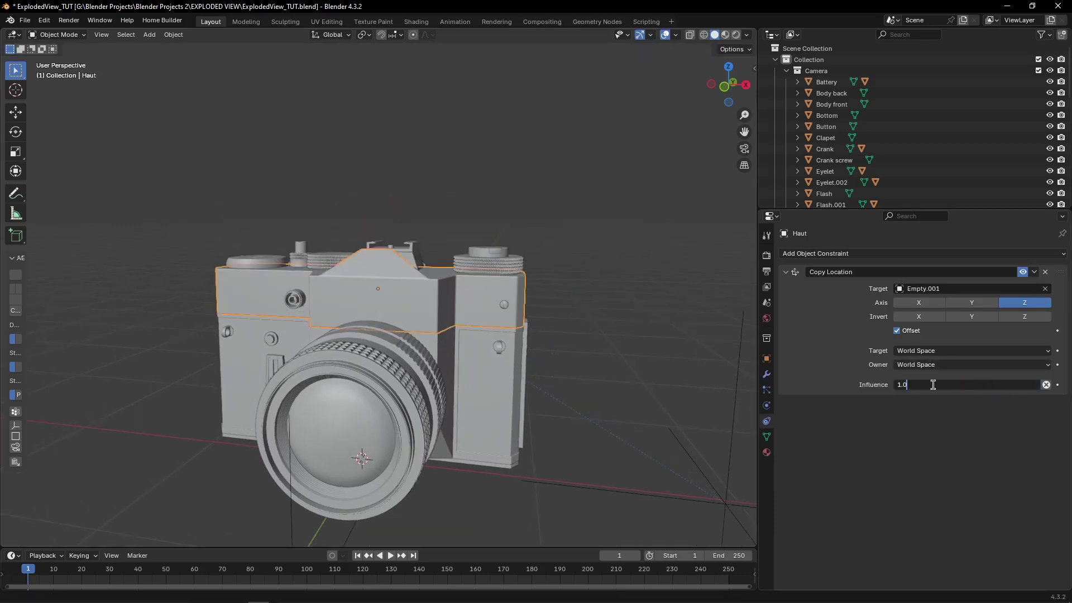
key(Escape)
drag(1003, 386, 988, 385)
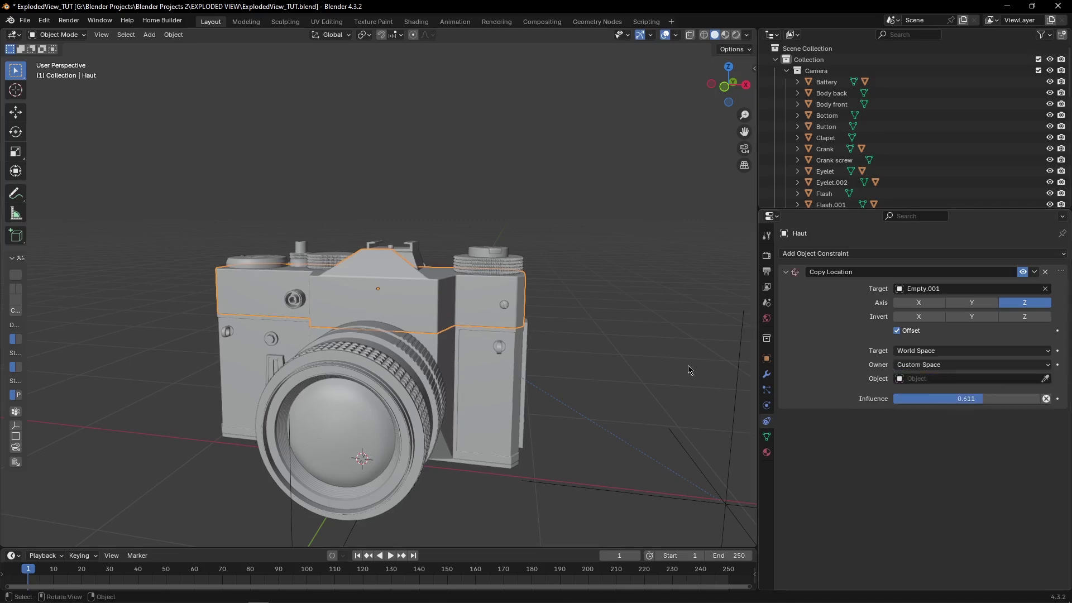
Step: Select the ISO dial together with the crank, lever and lever screw mounted on it
click(641, 284)
middle_drag(642, 285, 586, 296)
scroll(486, 297, up, 4)
click(560, 253)
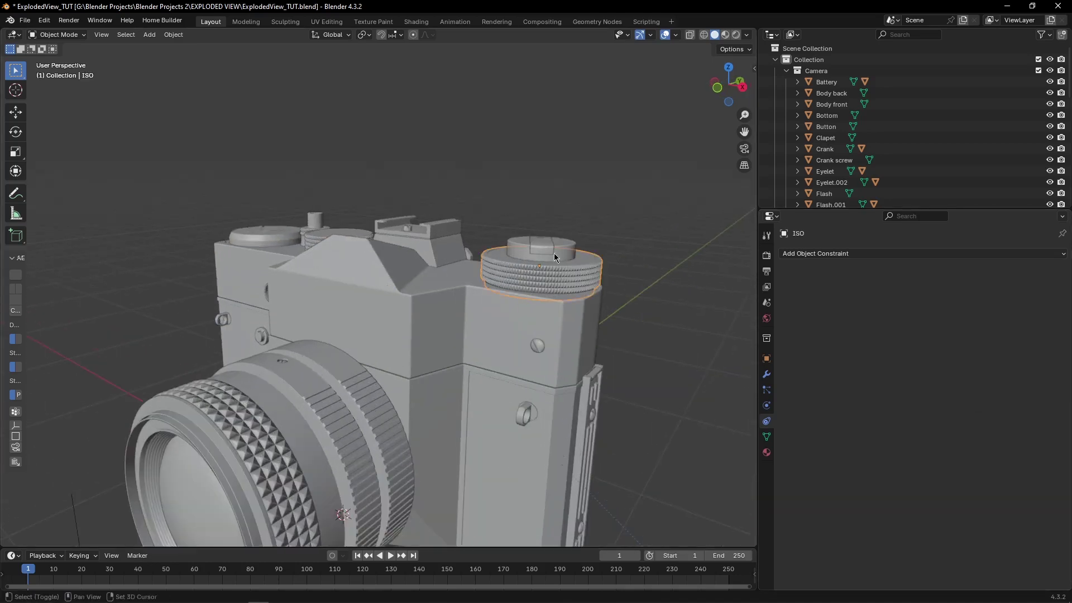
middle_drag(563, 252, 554, 365)
shift+click(561, 357)
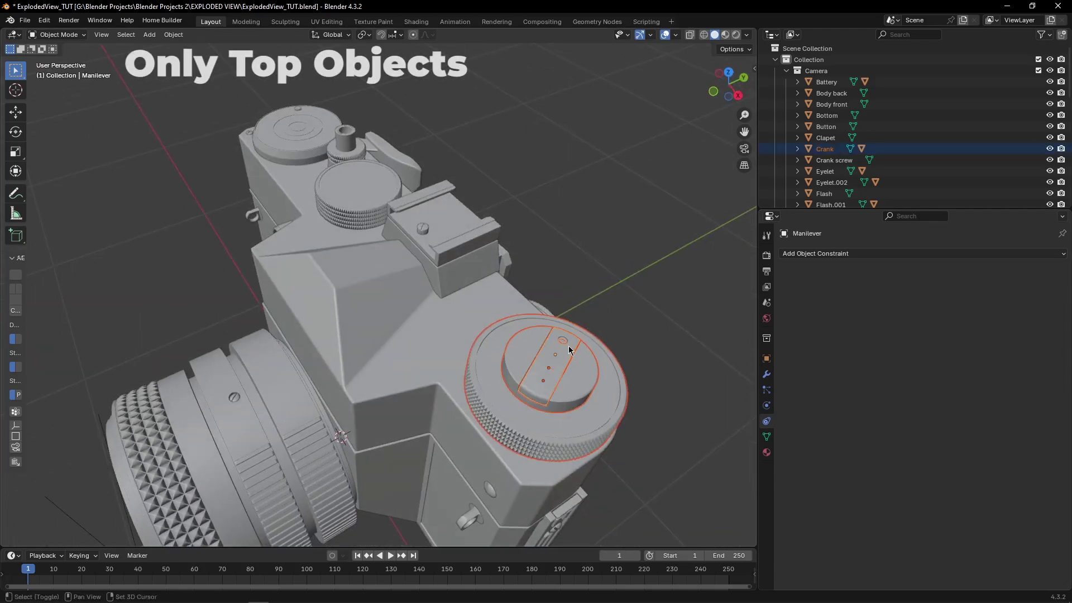
key(g)
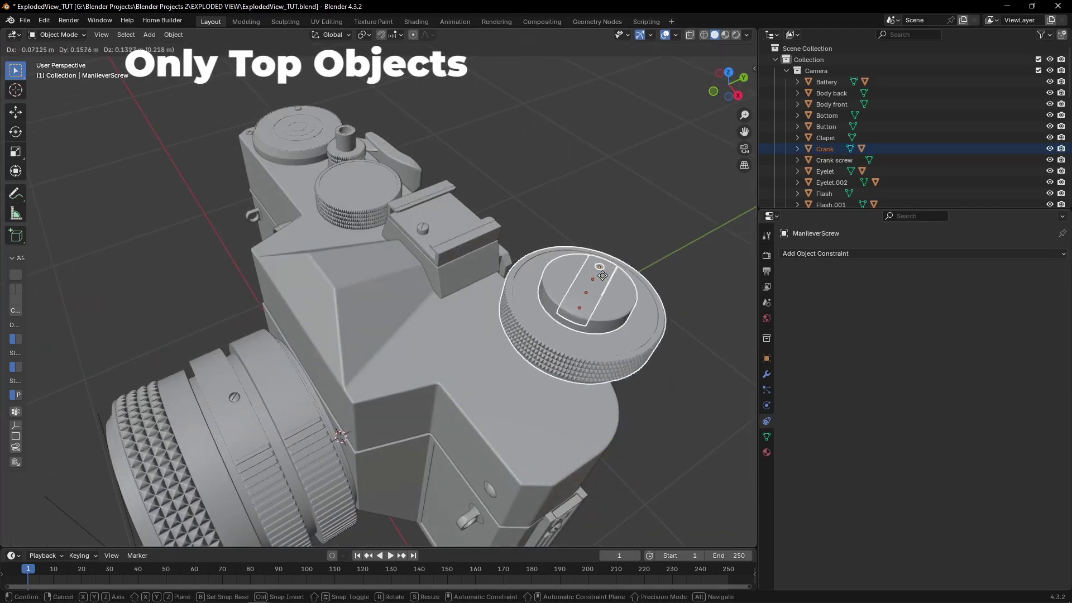
right_click(631, 285)
Step: Extend the selection with the remaining crank part and the viewfinder piece at the back of the camera
middle_drag(650, 352, 534, 310)
key(g)
right_click(363, 293)
scroll(359, 292, up, 4)
middle_drag(360, 291, 331, 291)
shift+middle_drag(330, 291, 170, 271)
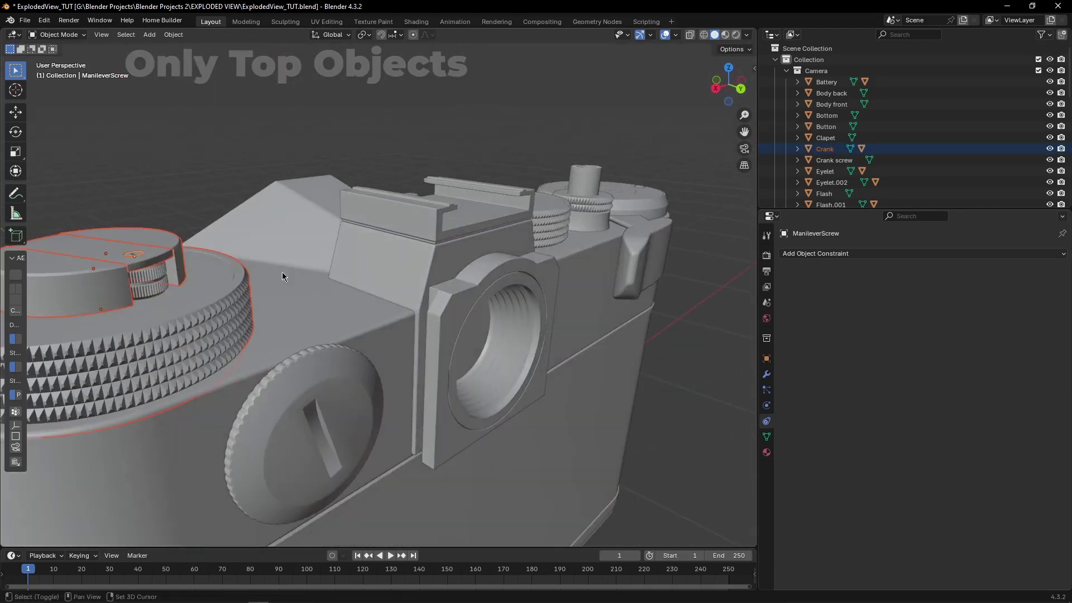
shift+click(168, 272)
middle_drag(434, 253, 441, 322)
shift+click(359, 323)
key(g)
key(Escape)
Step: Add the flash shoe, the other top dials, the shutter button and the film advance lever to the selection
shift+click(508, 260)
shift+click(569, 242)
key(g)
key(Escape)
middle_drag(591, 230, 410, 288)
shift+click(221, 306)
key(g)
key(Escape)
shift+click(116, 306)
shift+click(418, 321)
key(g)
key(Escape)
Step: Add the battery cover and the remaining small pieces of the top assembly to the selection
middle_drag(268, 280, 366, 273)
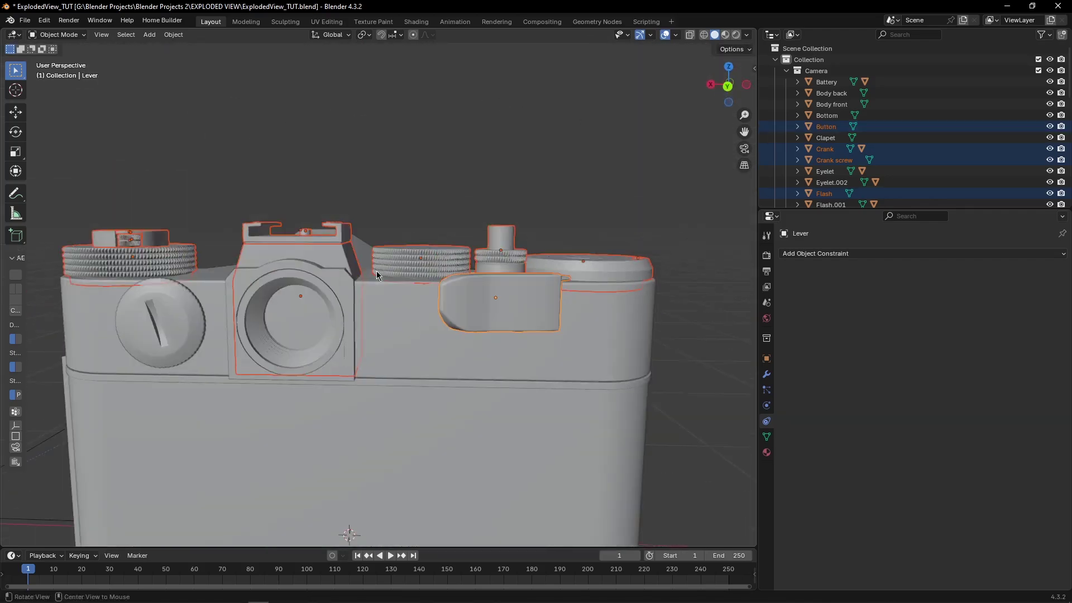
shift+click(336, 278)
shift+click(186, 294)
key(g)
key(Escape)
shift+click(303, 288)
Step: Make the top cover the active object and copy its Copy Location constraint to all selected top parts
middle_drag(304, 288, 457, 288)
shift+click(453, 308)
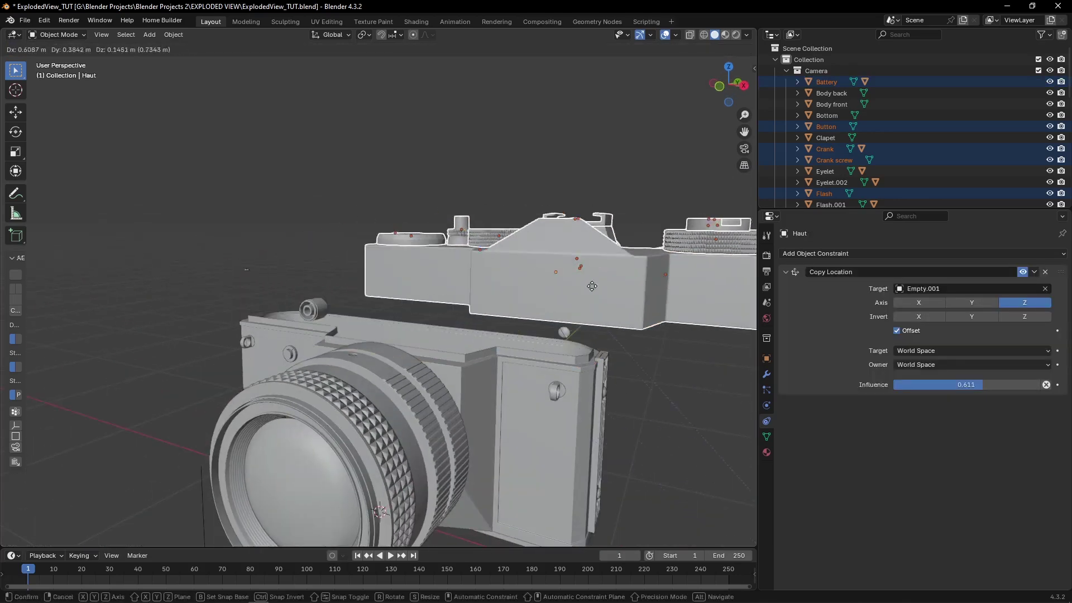
click(1035, 272)
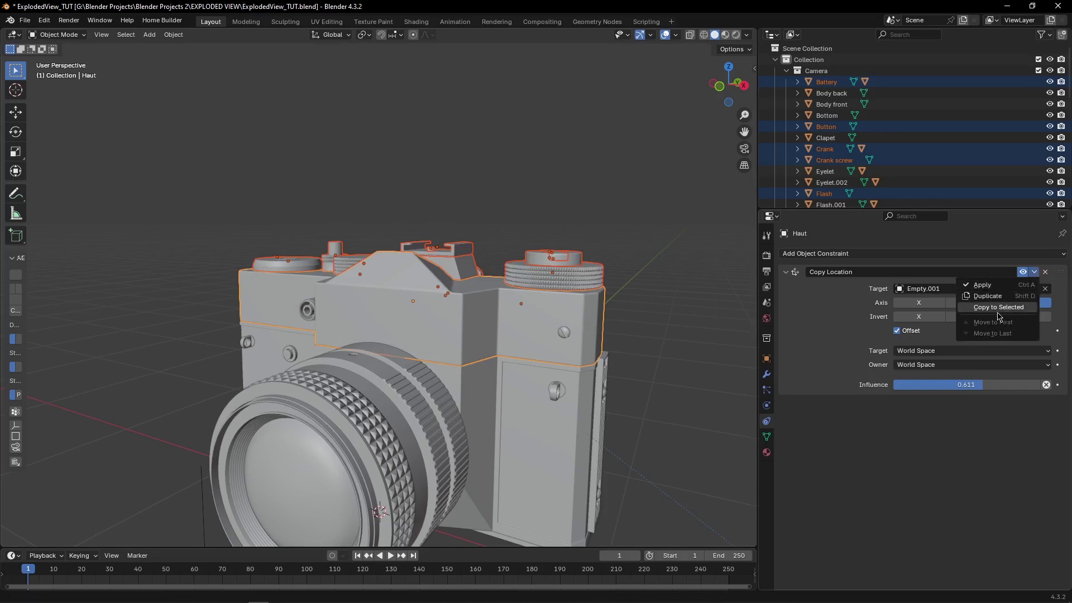
click(1025, 309)
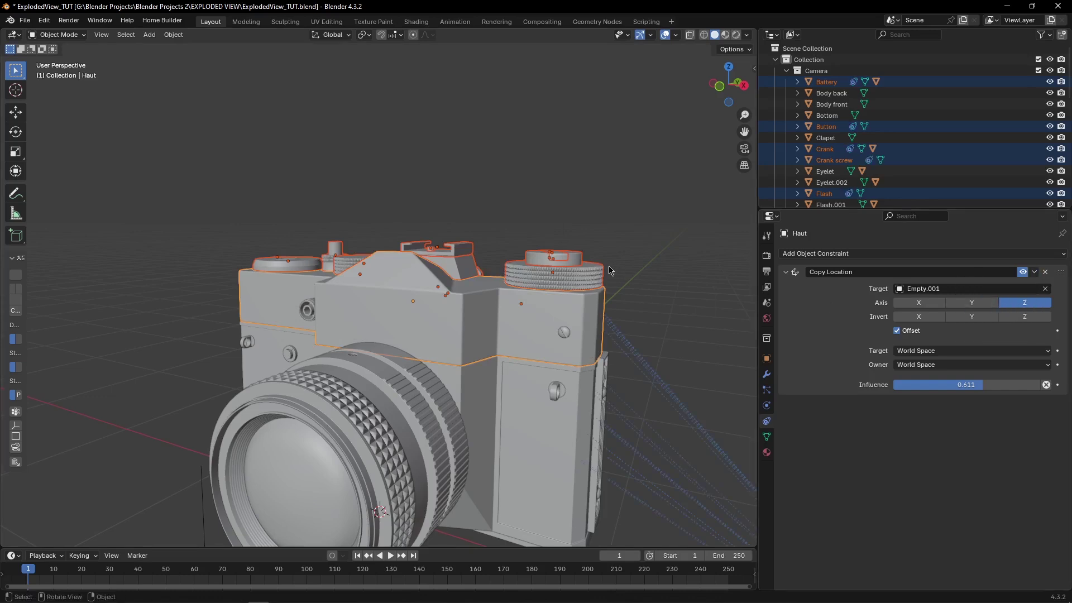
Step: Try moving Empty.001 vertically along Z to test how the constrained top parts follow
scroll(610, 272, down, 4)
click(592, 279)
middle_drag(592, 278, 570, 378)
click(570, 329)
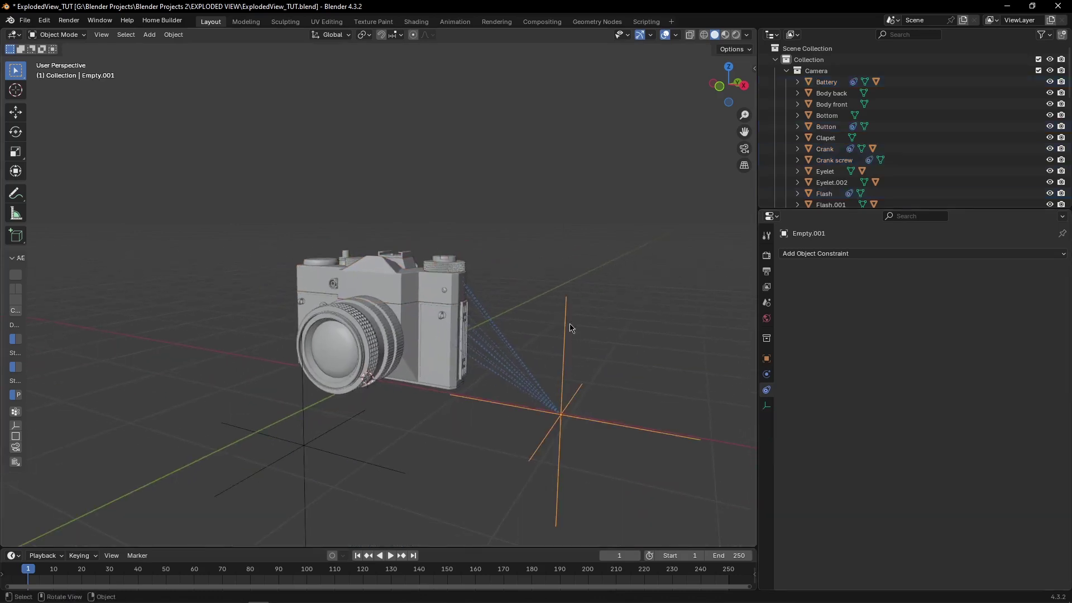
key(g)
key(z)
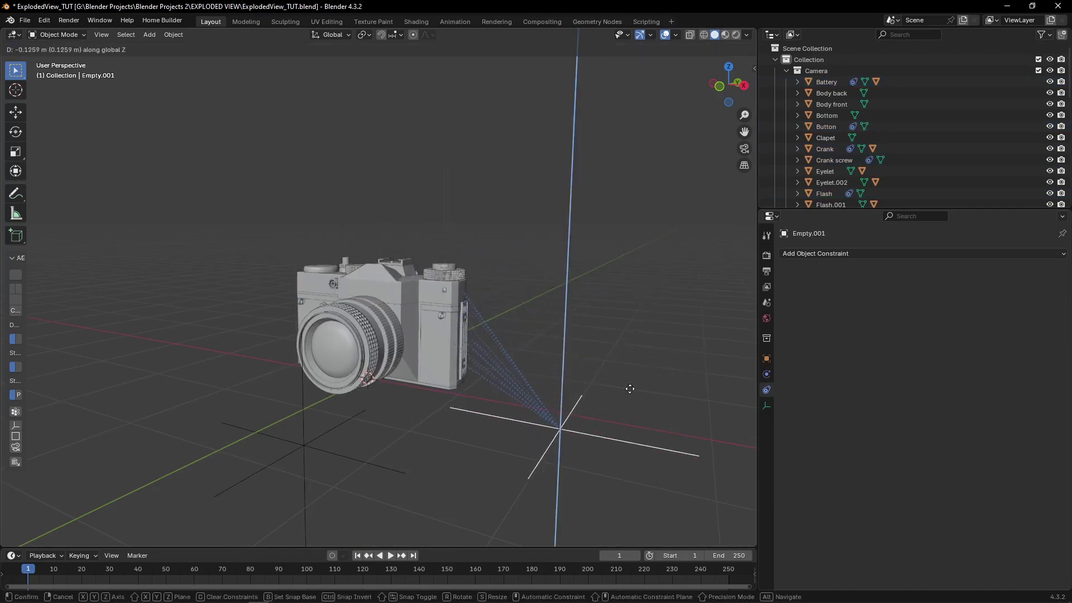
right_click(553, 327)
Step: Raise the influence of the ISO dial's Copy Location constraint to 0.842
click(414, 284)
scroll(411, 289, up, 4)
middle_drag(407, 295, 474, 333)
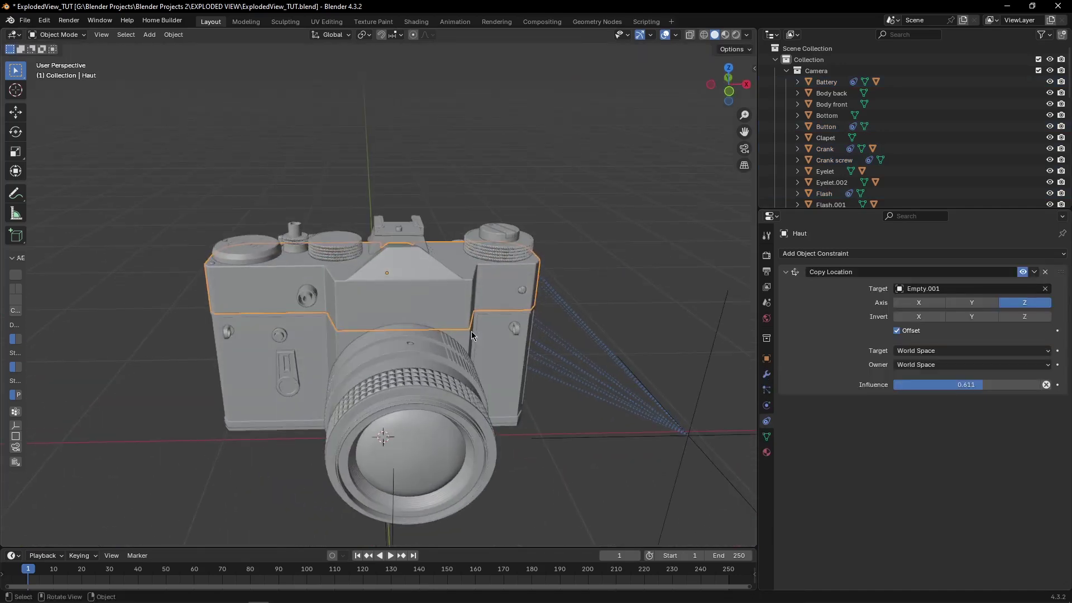
key(alt+a)
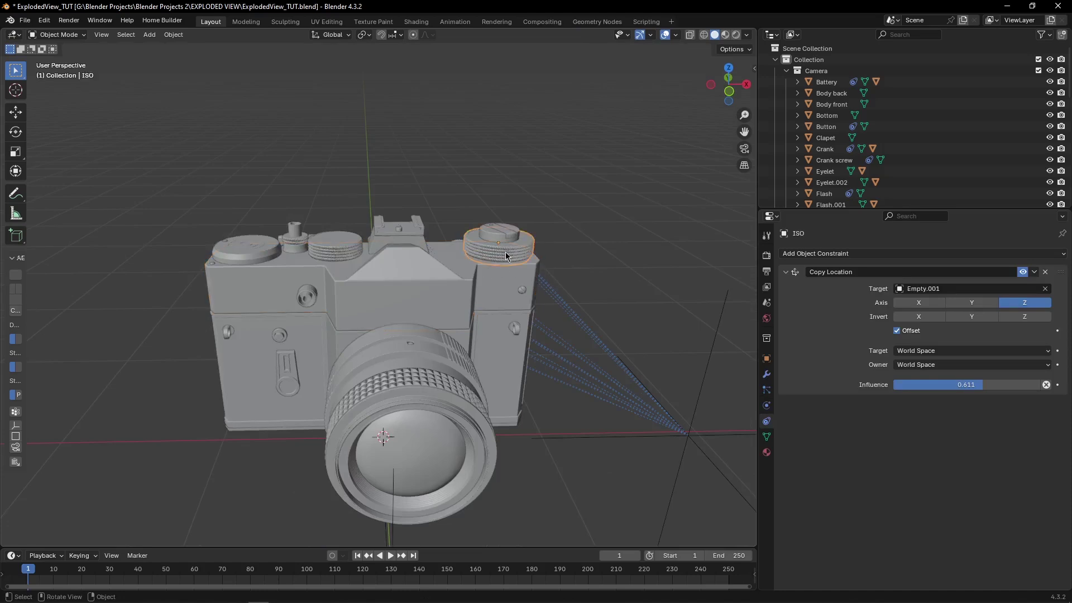
click(411, 235)
middle_drag(411, 234, 397, 280)
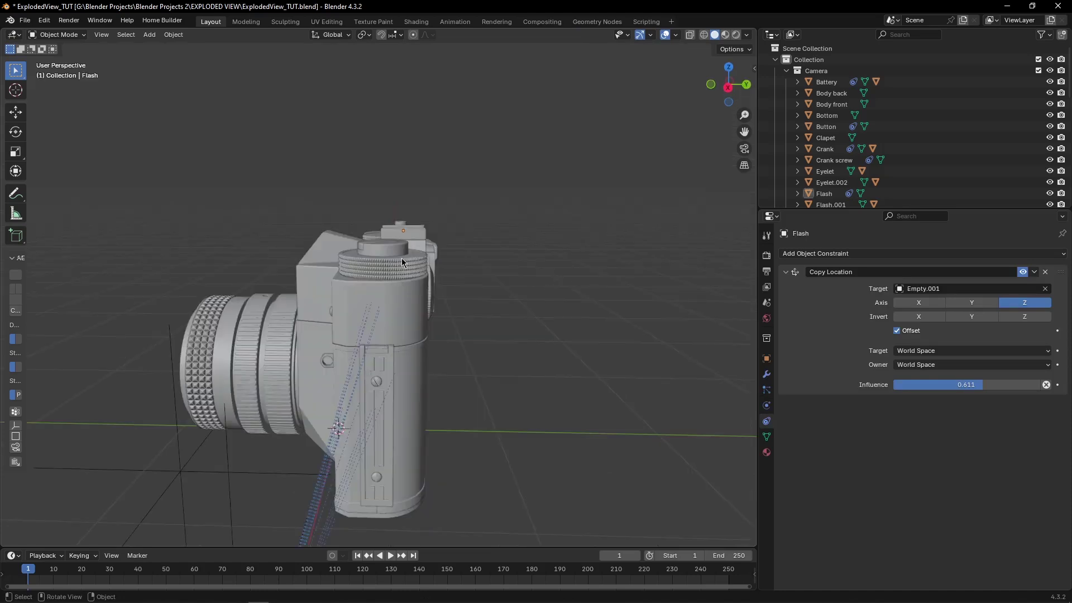
click(402, 261)
drag(965, 384, 988, 384)
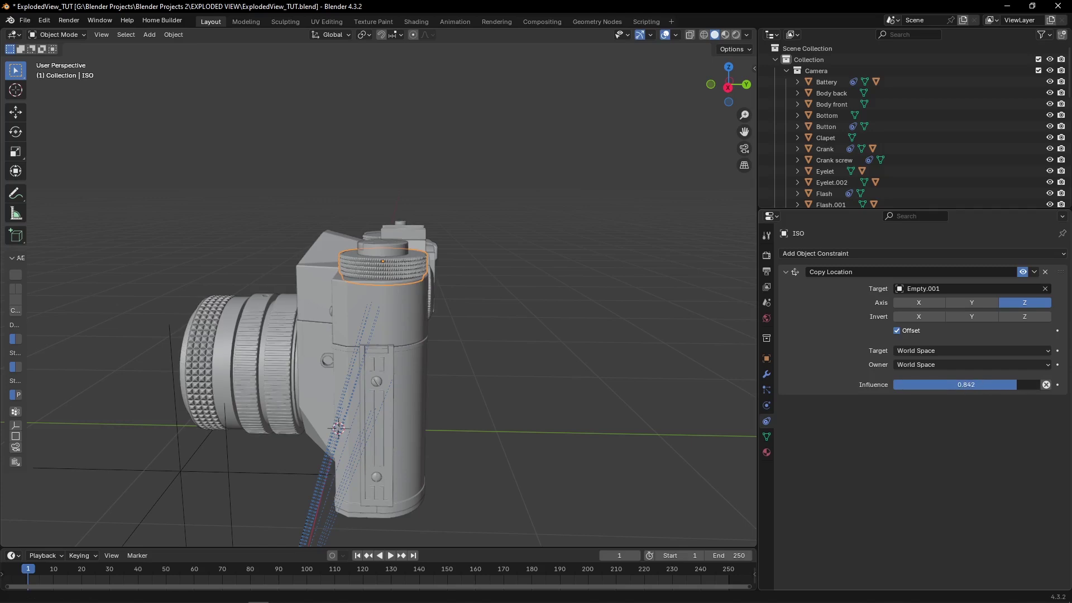
click(1017, 384)
Step: Move Empty.001 upward along Z to lift the constrained top assembly clear of the camera body
click(520, 379)
scroll(543, 393, down, 5)
click(347, 380)
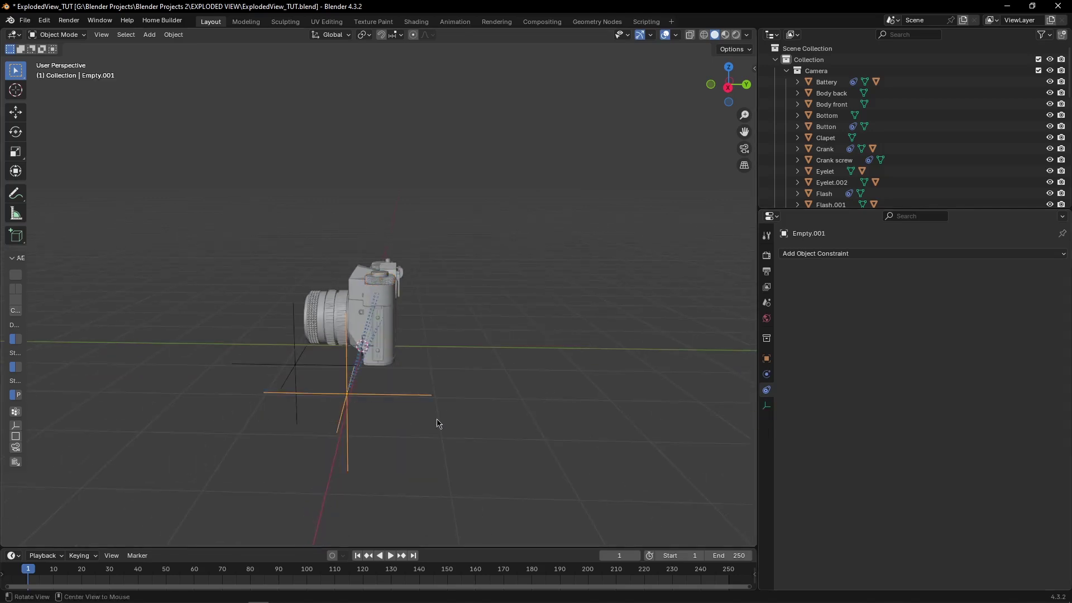
middle_drag(487, 424, 570, 409)
key(g)
key(z)
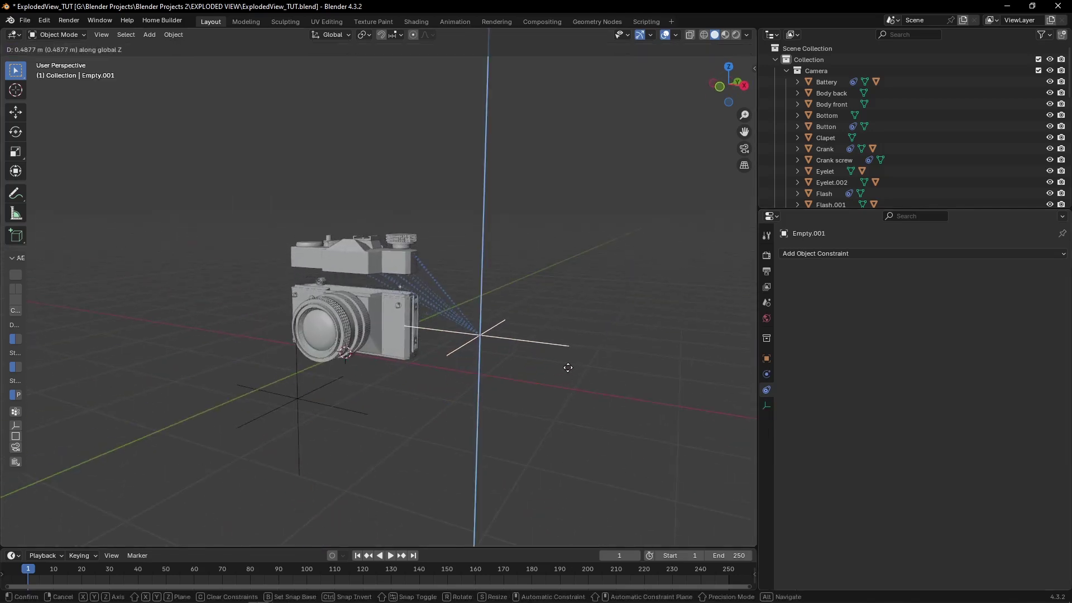
click(570, 380)
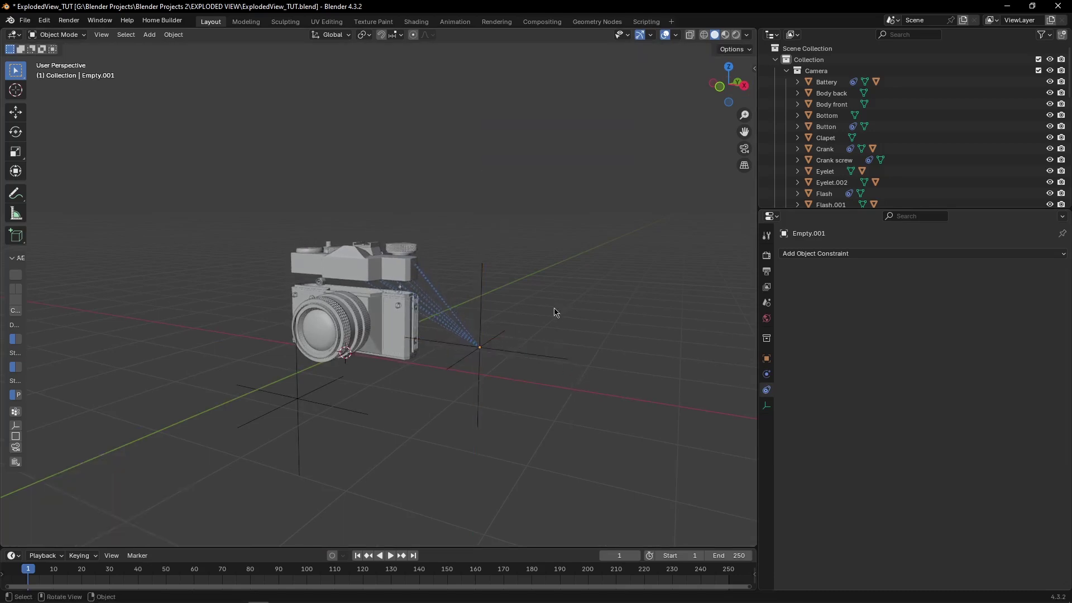
Step: Set the influence of the crank's Copy Location constraint to 0.626
scroll(447, 169, up, 6)
click(440, 176)
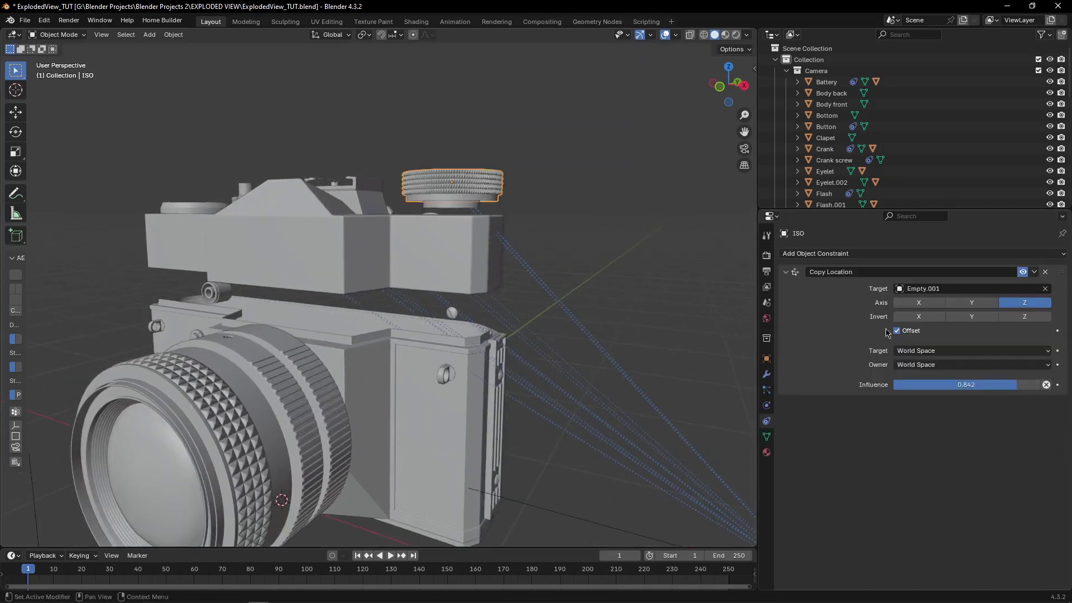
click(462, 201)
middle_drag(704, 313, 680, 320)
drag(982, 385, 987, 384)
Step: Move Empty.001 further up along Z to spread the ISO dial and the other top parts apart
scroll(462, 393, down, 4)
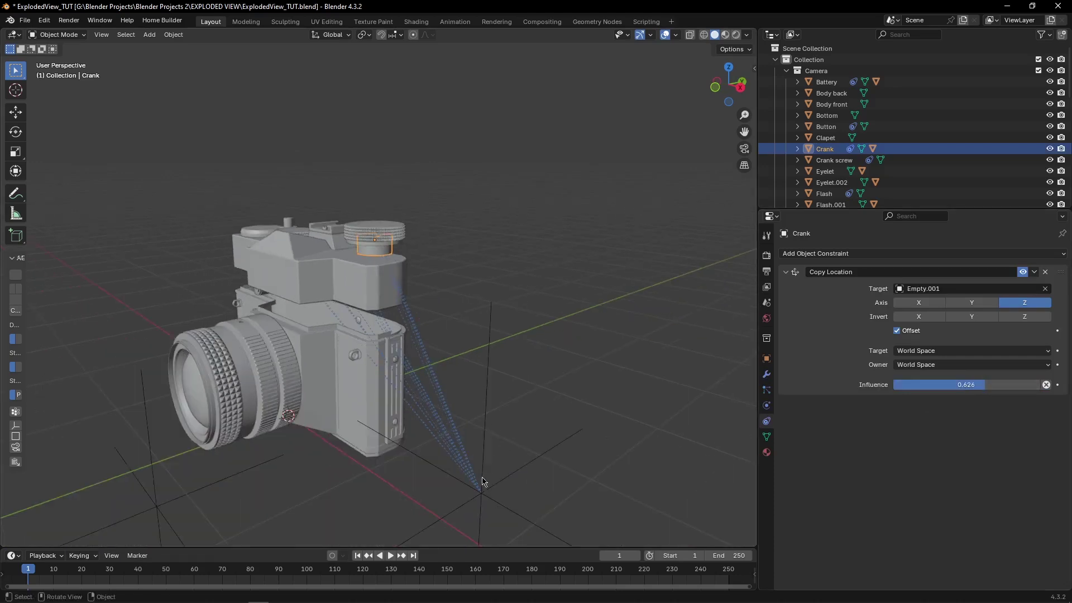
click(481, 488)
key(g)
key(z)
click(530, 278)
click(431, 184)
Step: Lower the influence of the top cover's Copy Location constraint to 0.132
shift+middle_drag(431, 184, 407, 266)
scroll(407, 266, up, 3)
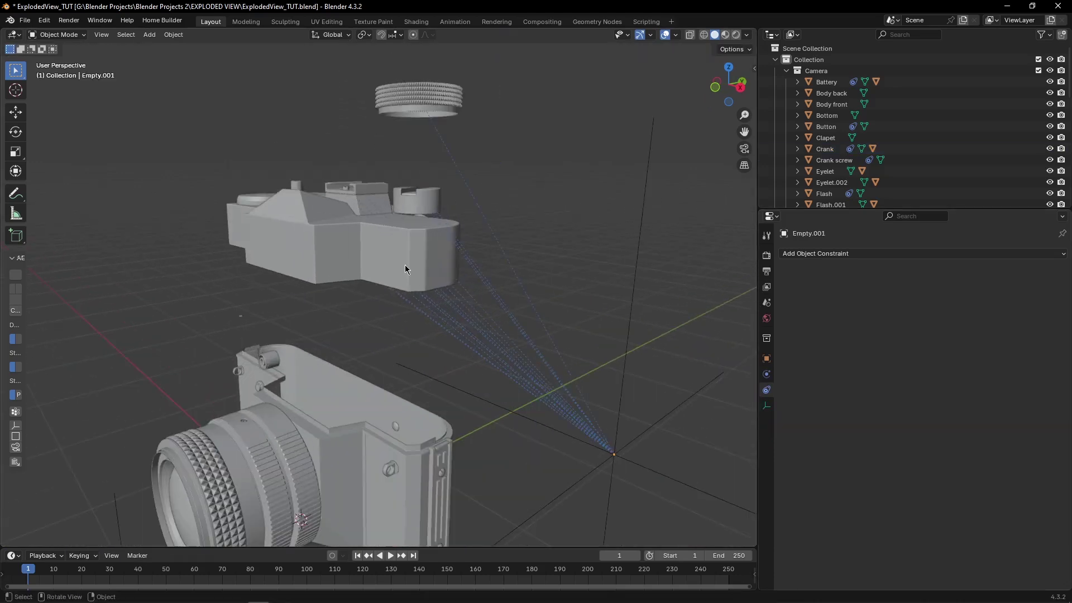
click(407, 265)
drag(986, 388, 436, 385)
middle_drag(436, 385, 436, 328)
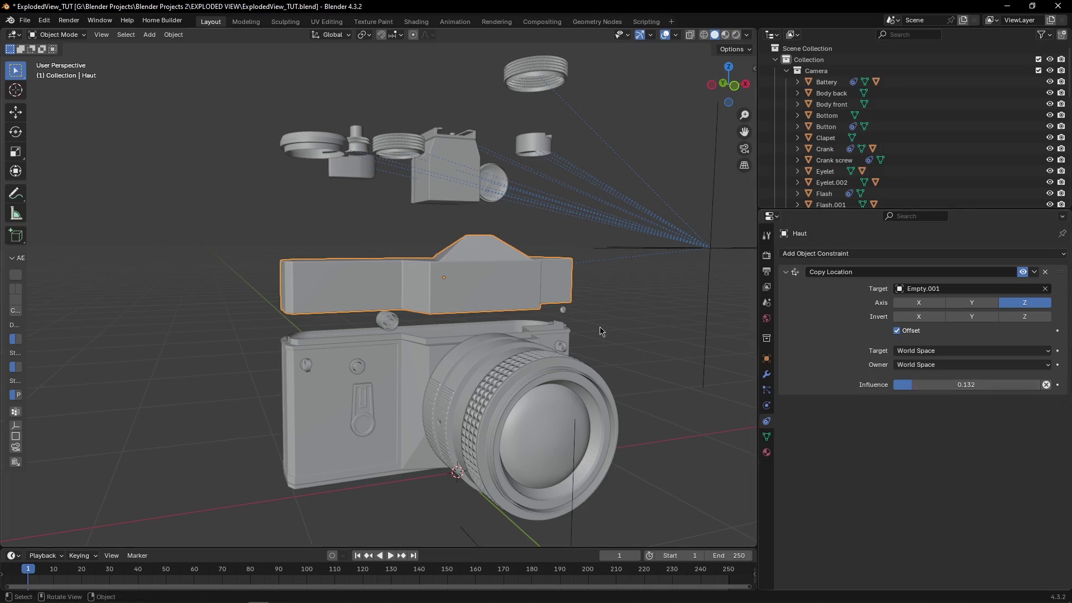
Step: Raise the influence of the crank's Copy Location constraint to 0.755
scroll(445, 237, up, 5)
click(563, 198)
drag(919, 384, 938, 385)
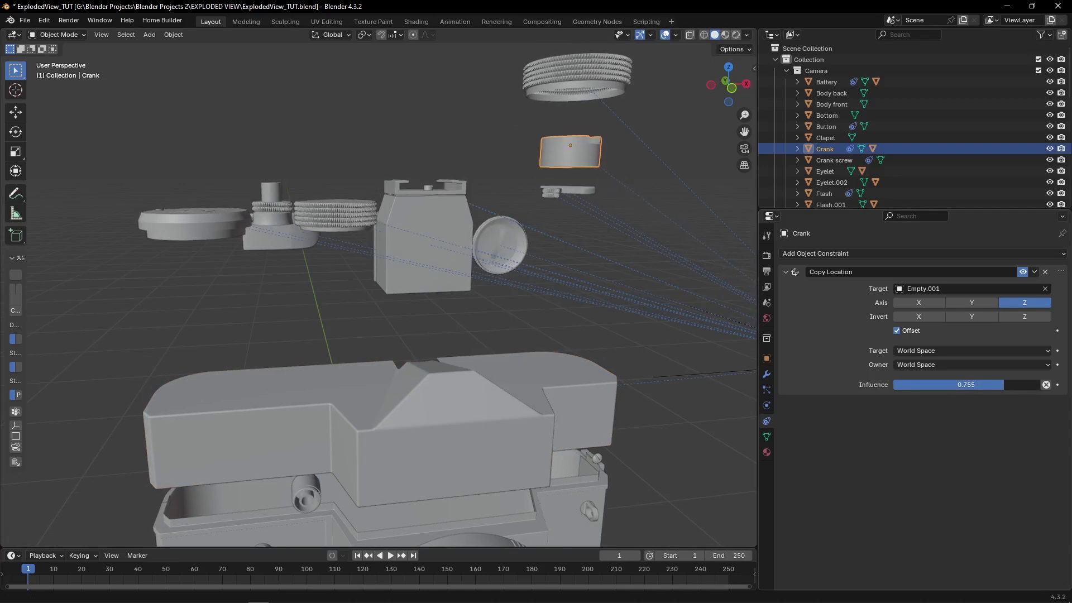
click(1001, 384)
key(Escape)
middle_drag(581, 260, 551, 268)
scroll(553, 270, down, 2)
middle_drag(611, 297, 626, 319)
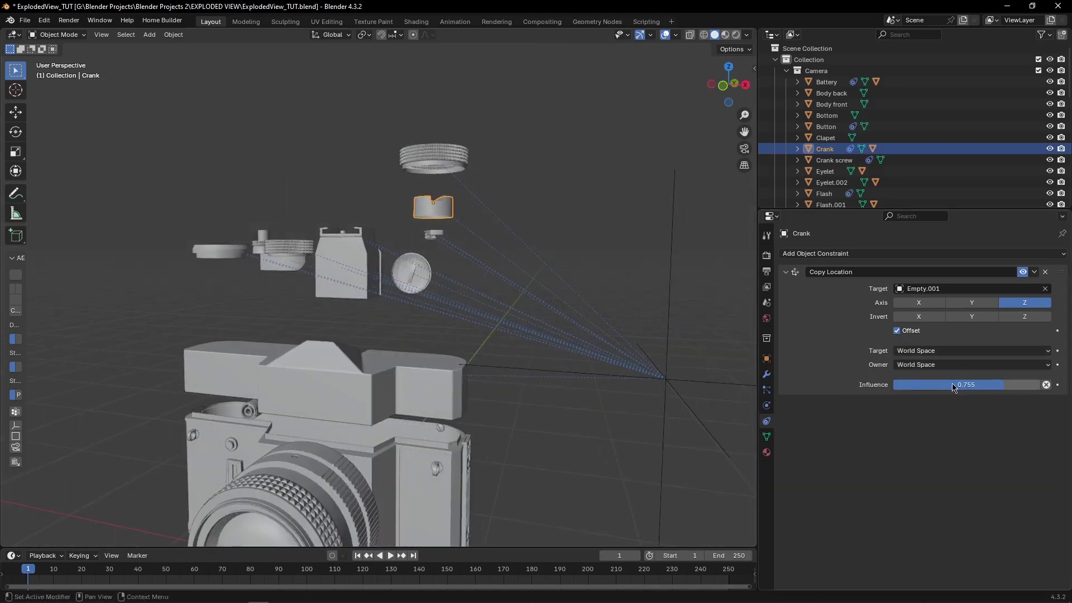
Step: Lower the crank's Copy Location influence to 0.351 and reduce the ISO dial's influence to place it just above the crank
drag(957, 389, 896, 389)
right_click(459, 171)
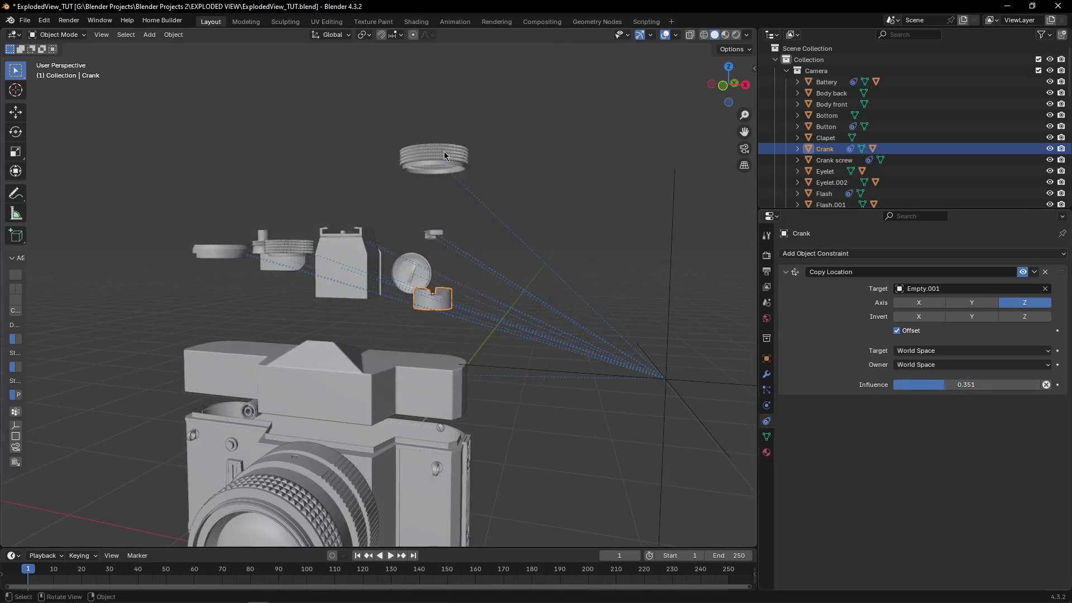
click(444, 152)
drag(990, 389, 922, 389)
Step: Select the flash shoe on top of the prism housing and adjust its Copy Location influence slightly
click(439, 231)
scroll(581, 267, up, 4)
middle_drag(581, 267, 586, 297)
scroll(586, 297, down, 2)
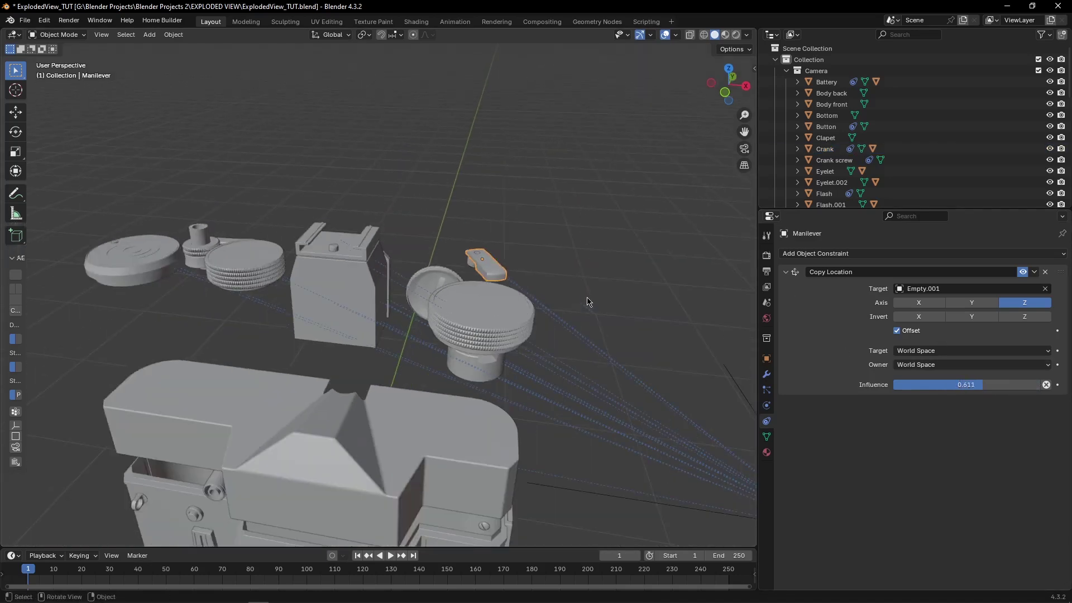
click(369, 241)
middle_drag(371, 294, 371, 278)
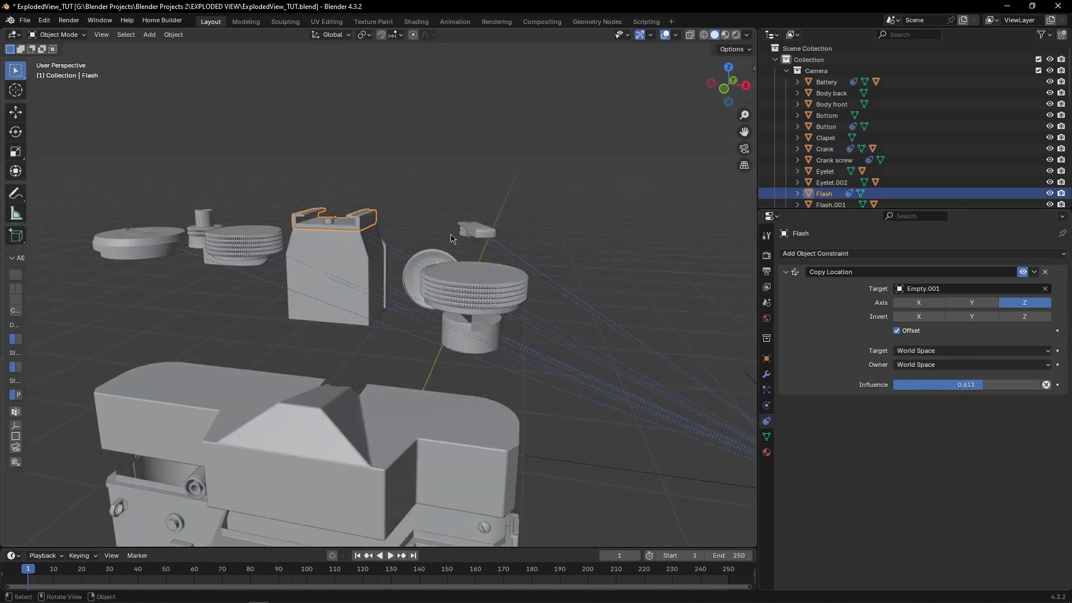
mouse_move(983, 385)
mouse_down()
mouse_move(953, 385)
mouse_move(985, 384)
mouse_up()
Step: Lower the speed dial's Copy Location influence to about 0.438 and reduce the influence of the flat round cap near it
middle_drag(250, 283, 286, 267)
click(295, 265)
drag(984, 384, 958, 384)
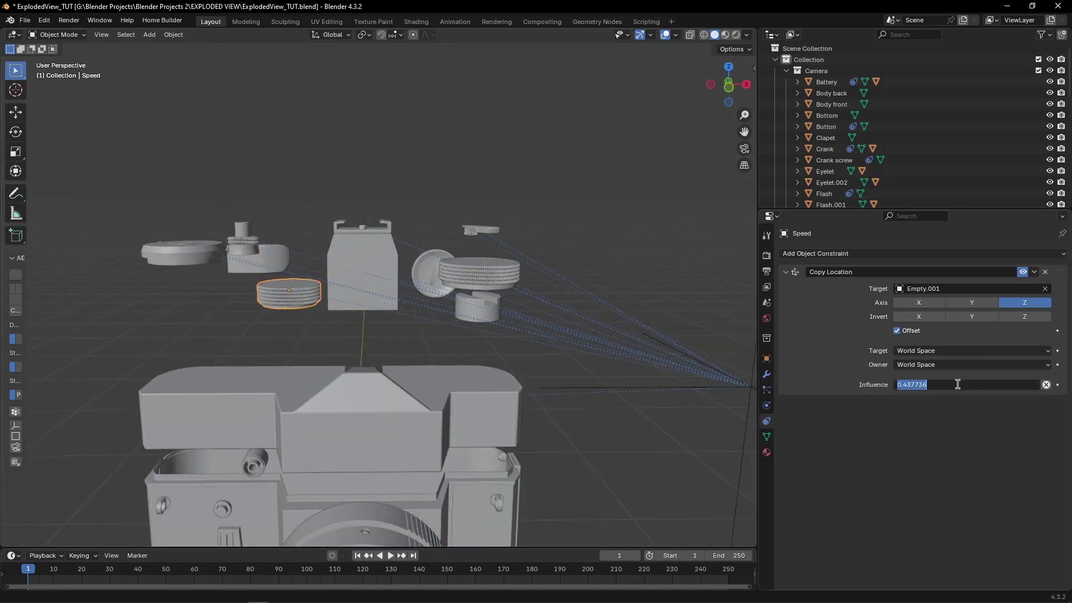
shift+middle_drag(272, 257, 380, 270)
click(293, 266)
drag(984, 385, 948, 385)
Step: Raise the Copy Location influence of the prism housing and of the flash shoe above it
click(464, 292)
middle_drag(425, 265, 634, 290)
mouse_move(1005, 385)
mouse_down()
mouse_move(989, 385)
mouse_move(1018, 385)
mouse_up()
middle_drag(424, 329, 558, 302)
click(992, 384)
key(Escape)
middle_drag(486, 304, 354, 319)
click(321, 306)
drag(1007, 384, 1044, 384)
scroll(365, 352, up, 3)
Step: Set the Copy Location influence of both the Viewfinder and the Viewfinder Frame to 0.849
click(351, 358)
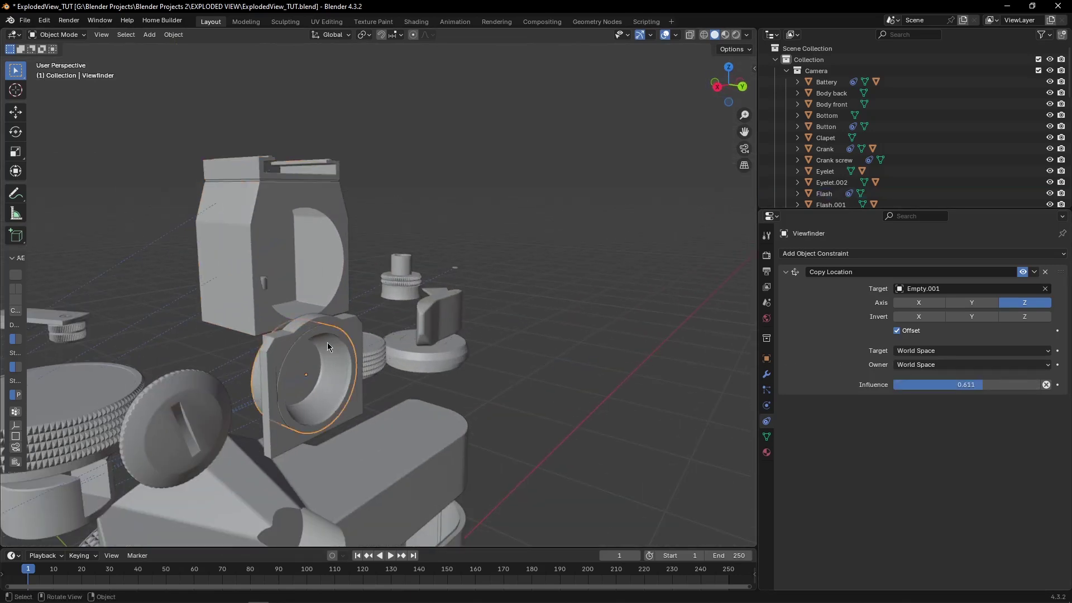
click(962, 384)
text(0.849)
key(Return)
click(355, 341)
click(953, 384)
text(0.849)
key(Return)
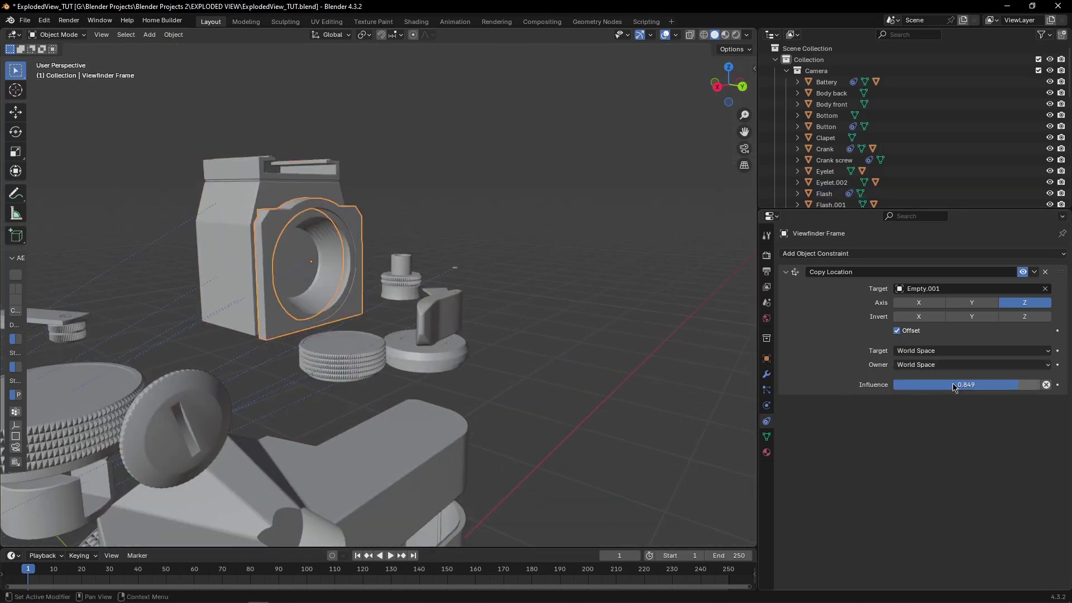
Step: Enable the Y axis in addition to Z in the Viewfinder Frame's Copy Location constraint
scroll(390, 313, down, 3)
middle_drag(358, 287, 399, 283)
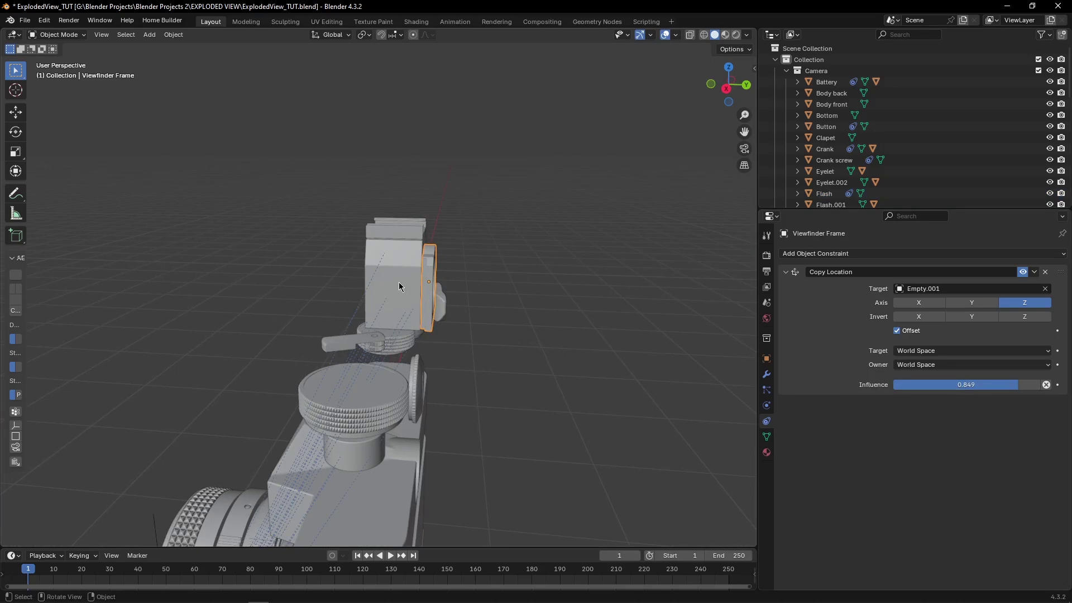
scroll(510, 337, down, 3)
middle_drag(510, 337, 471, 313)
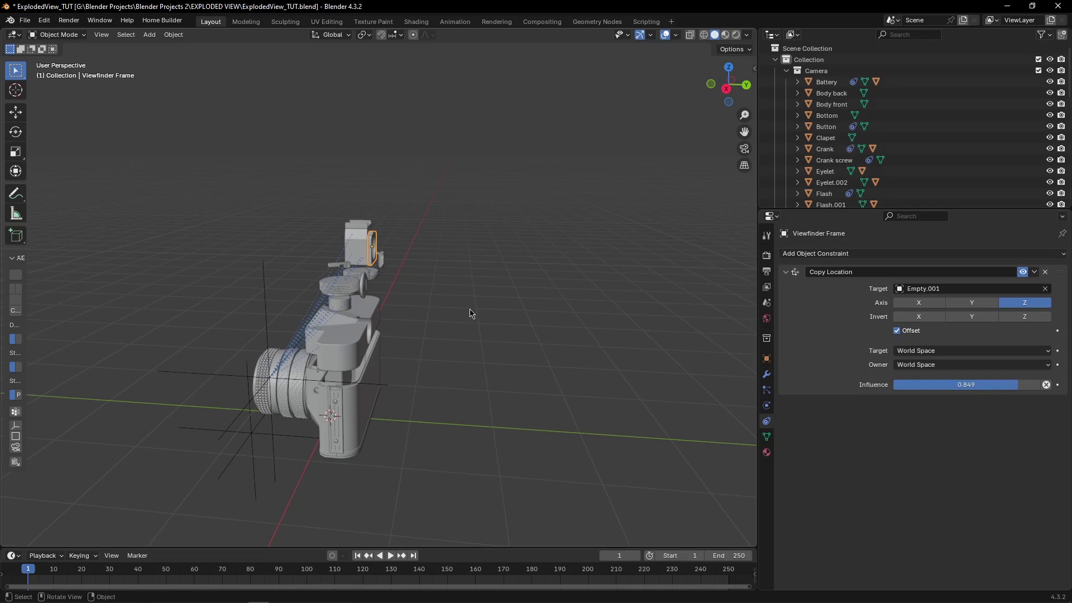
scroll(471, 313, up, 3)
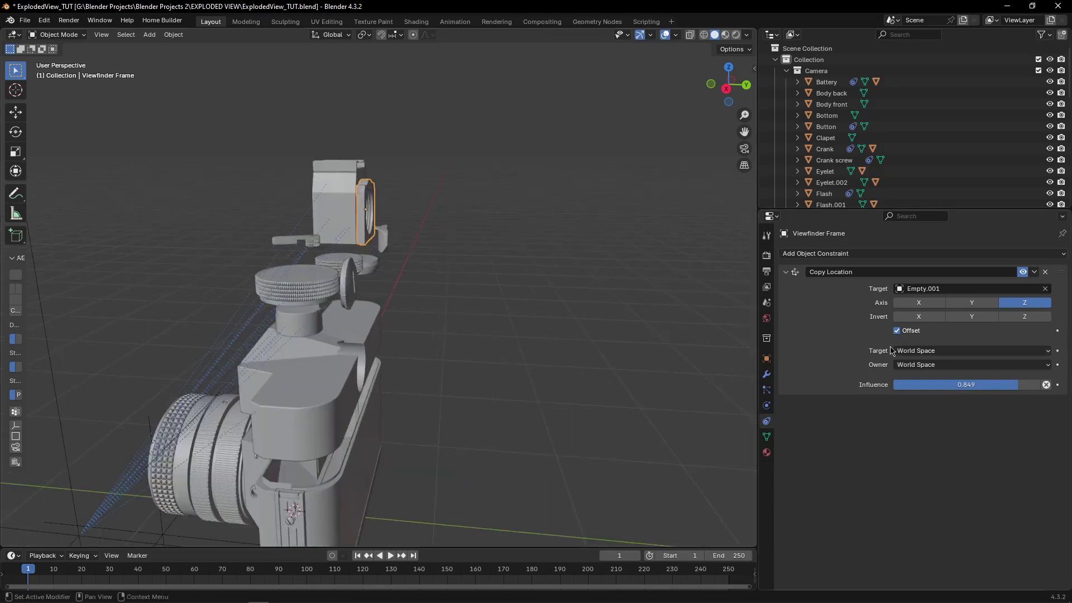
middle_drag(485, 296, 536, 293)
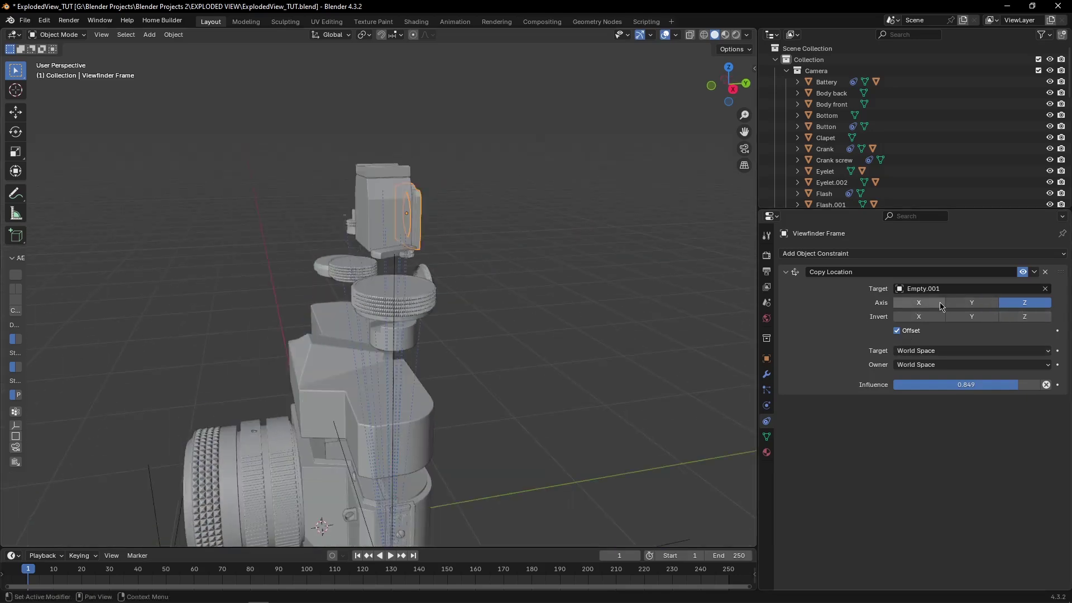
scroll(740, 288, down, 2)
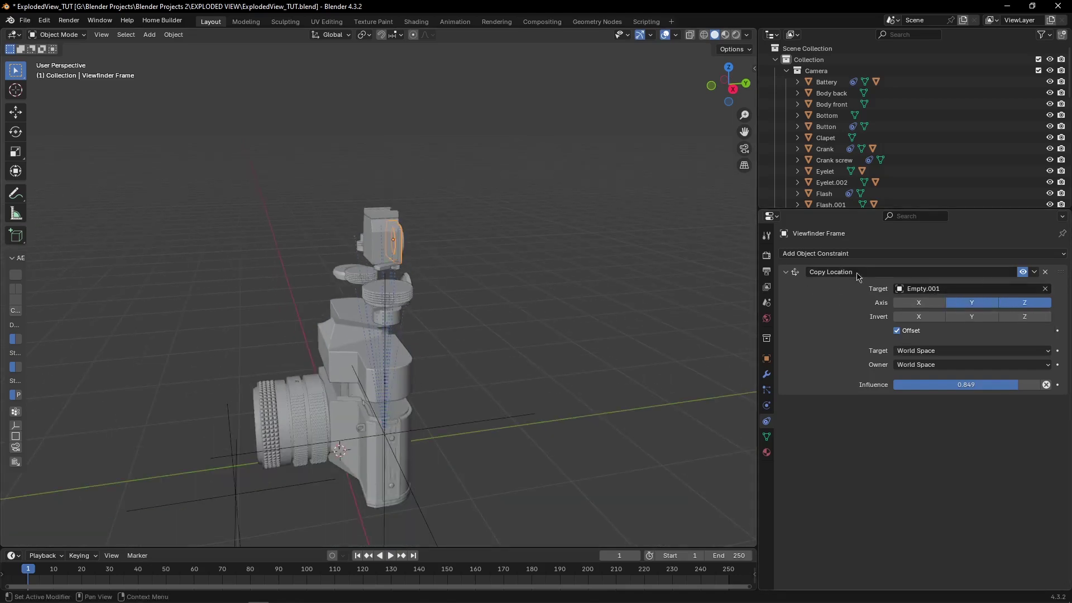
scroll(569, 253, up, 3)
middle_drag(570, 254, 519, 341)
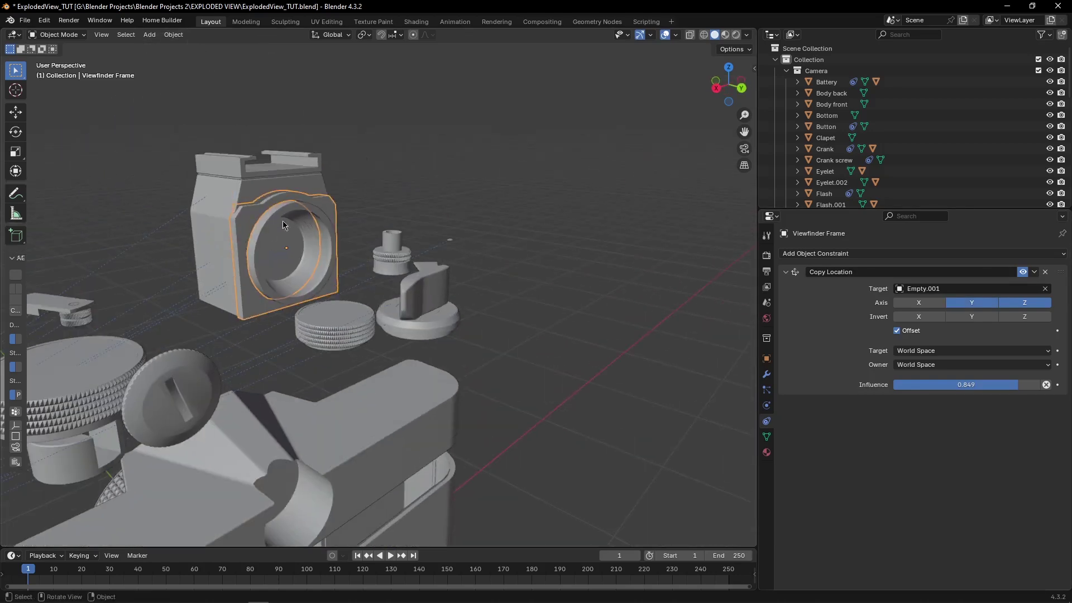
scroll(280, 233, up, 2)
middle_drag(266, 250, 338, 186)
Step: Move Empty.001 about 0.37 m along Y to pull the viewfinder frame away from the housing
scroll(306, 159, down, 10)
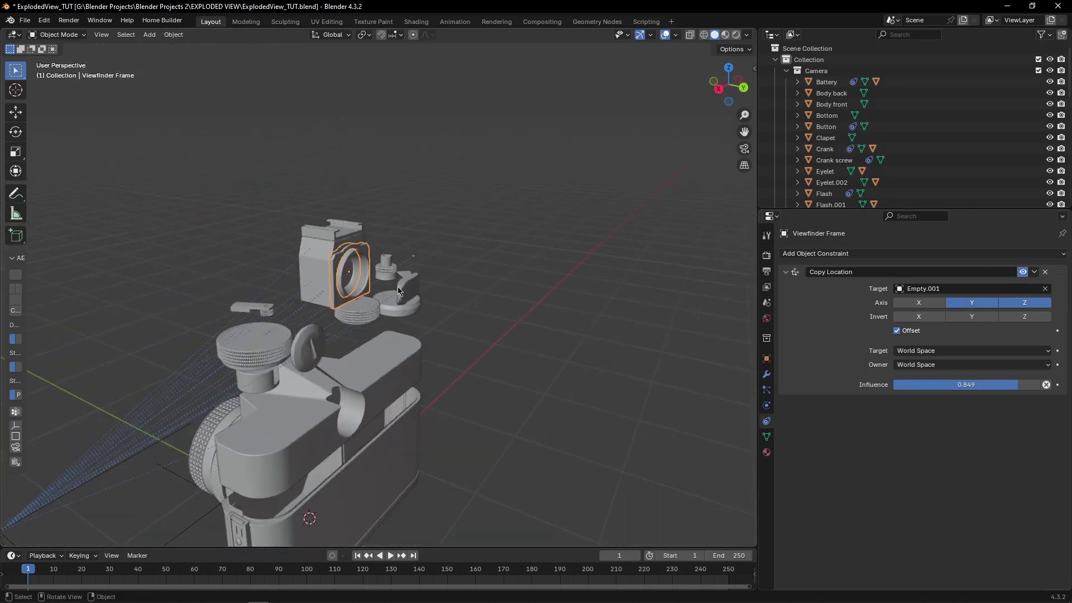
click(184, 350)
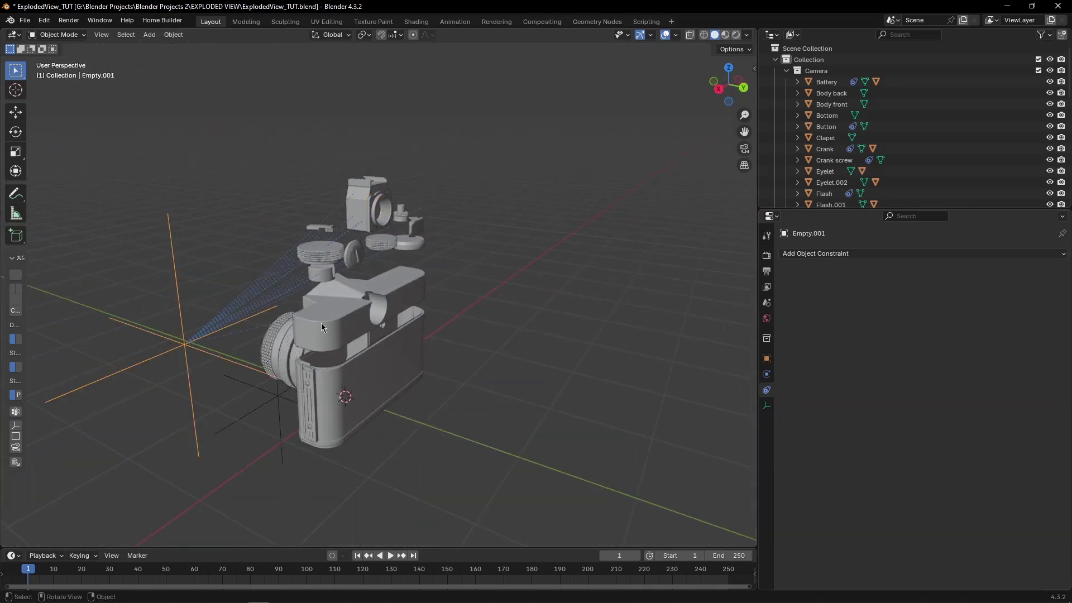
key(g)
key(y)
click(358, 330)
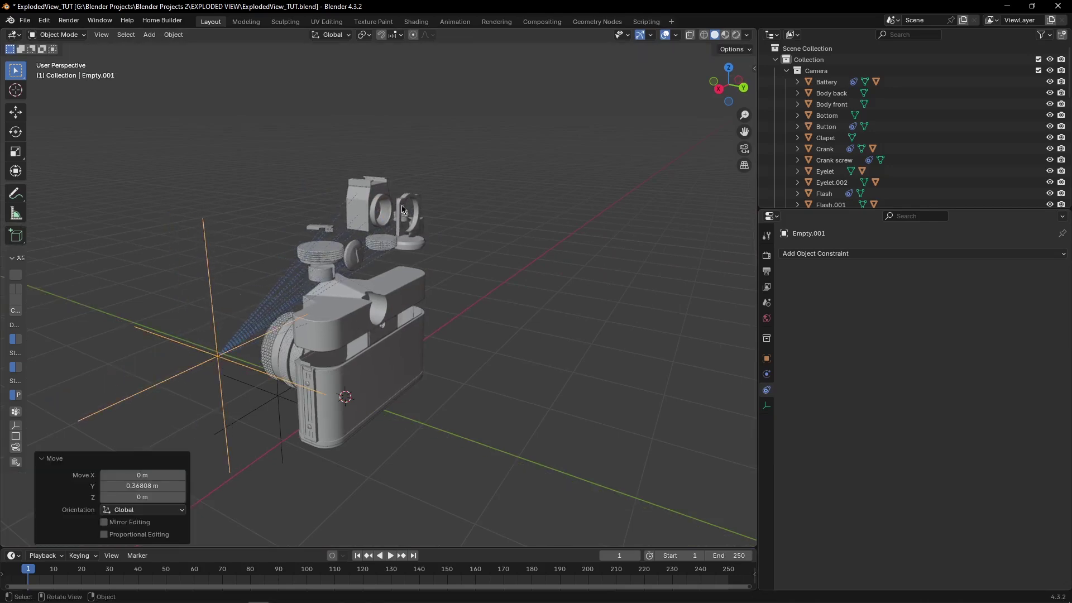
Step: Enable the Y axis in the Copy Location constraints of the battery cover and the lever
scroll(420, 197, up, 5)
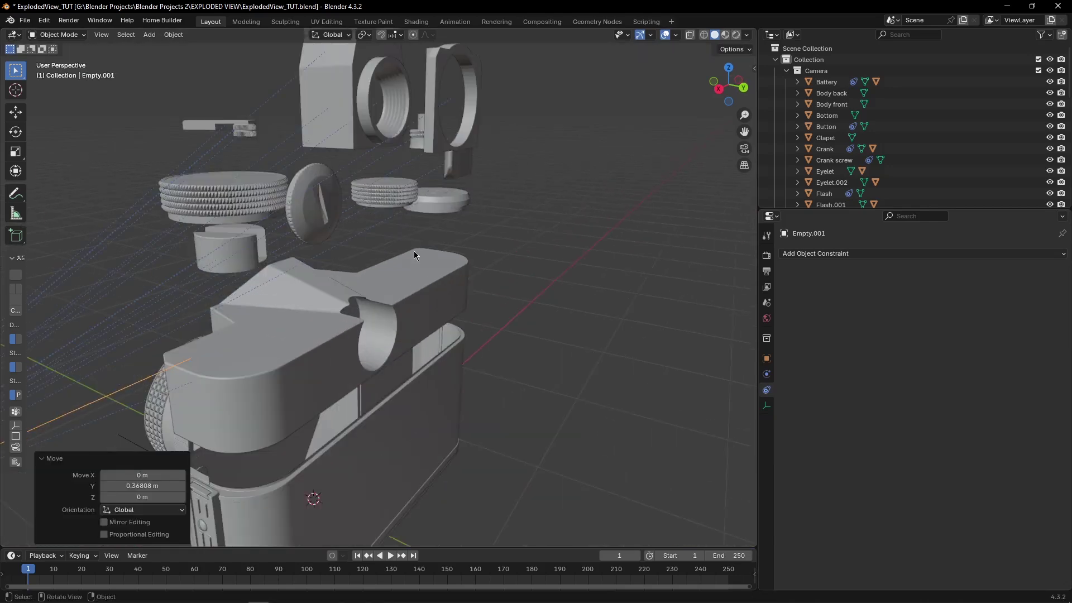
click(322, 220)
middle_drag(322, 221, 347, 226)
click(984, 305)
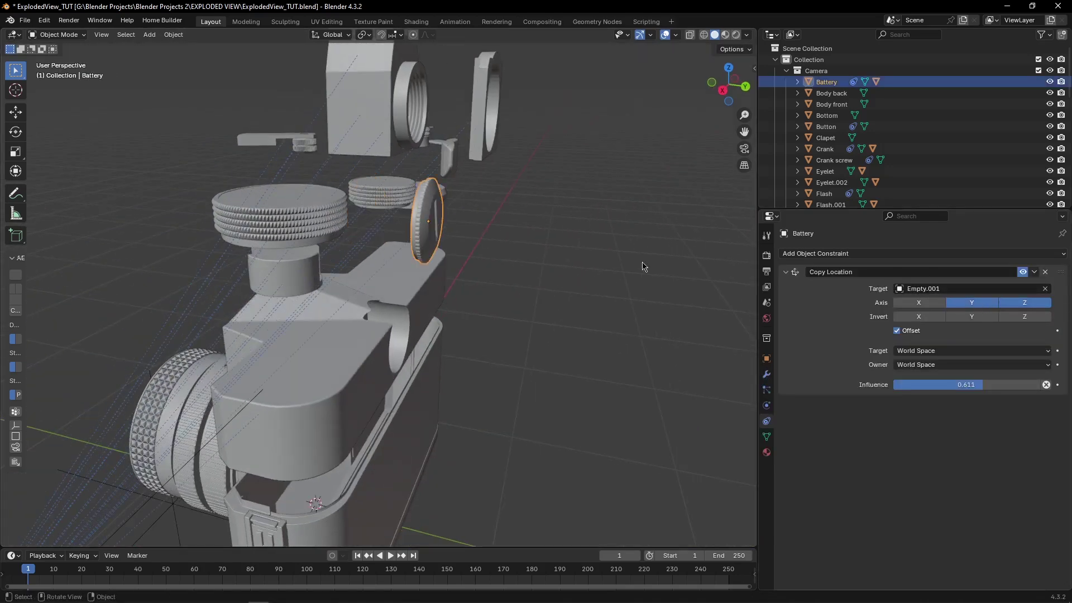
middle_drag(541, 254, 452, 189)
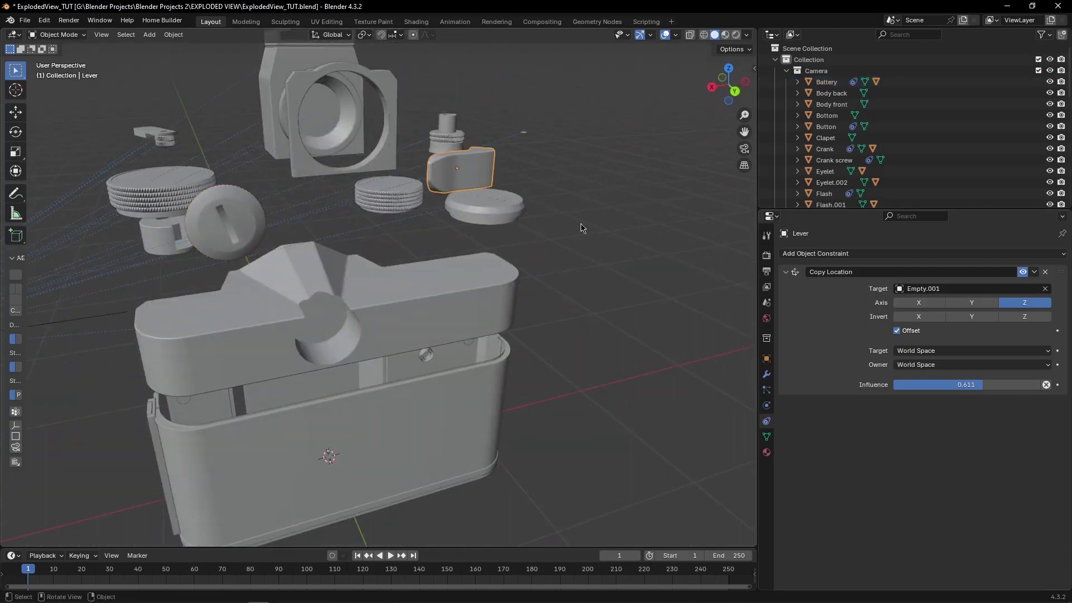
click(972, 306)
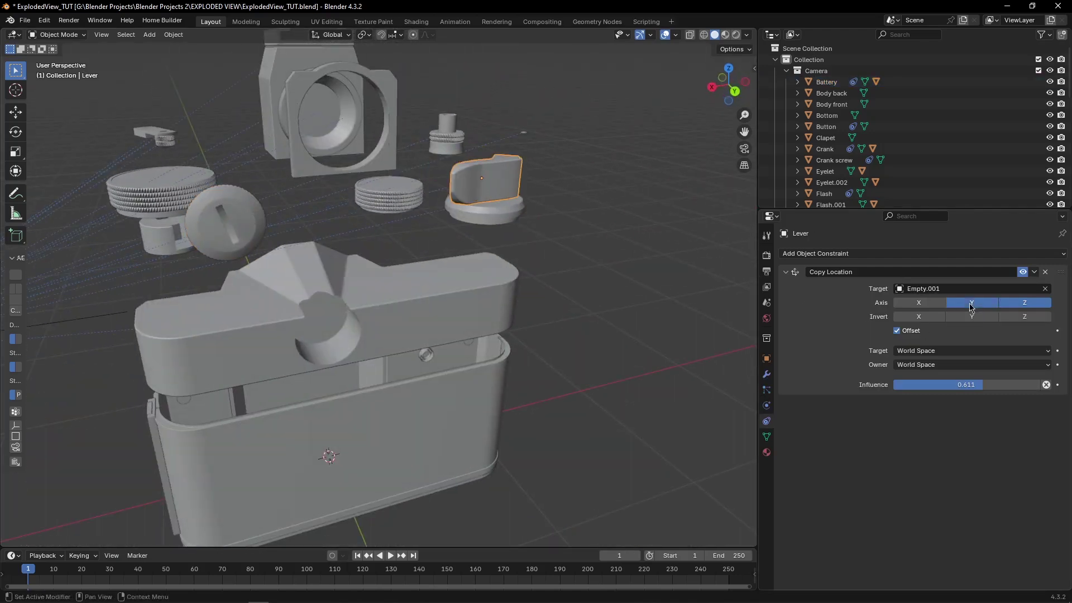
Step: Move Empty.001 about 1.25 m up along Z to explode the top parts vertically
middle_drag(591, 280, 479, 397)
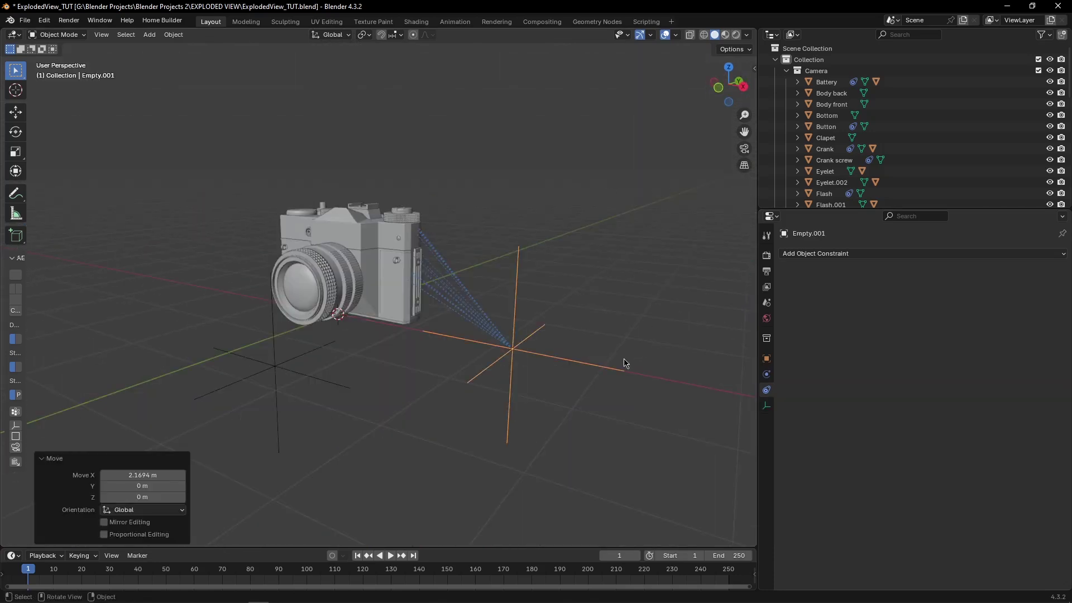
key(g)
key(z)
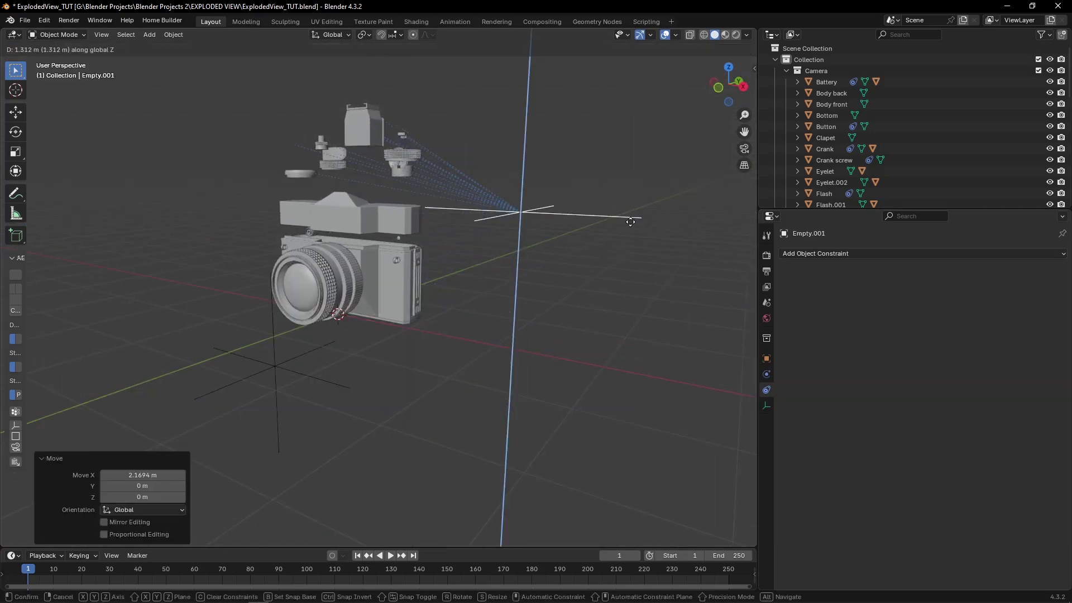
click(631, 231)
Step: Move Empty.001 about 0.5 m along Y to shift the viewfinder frame, lever and battery cover backward
middle_drag(631, 232, 478, 274)
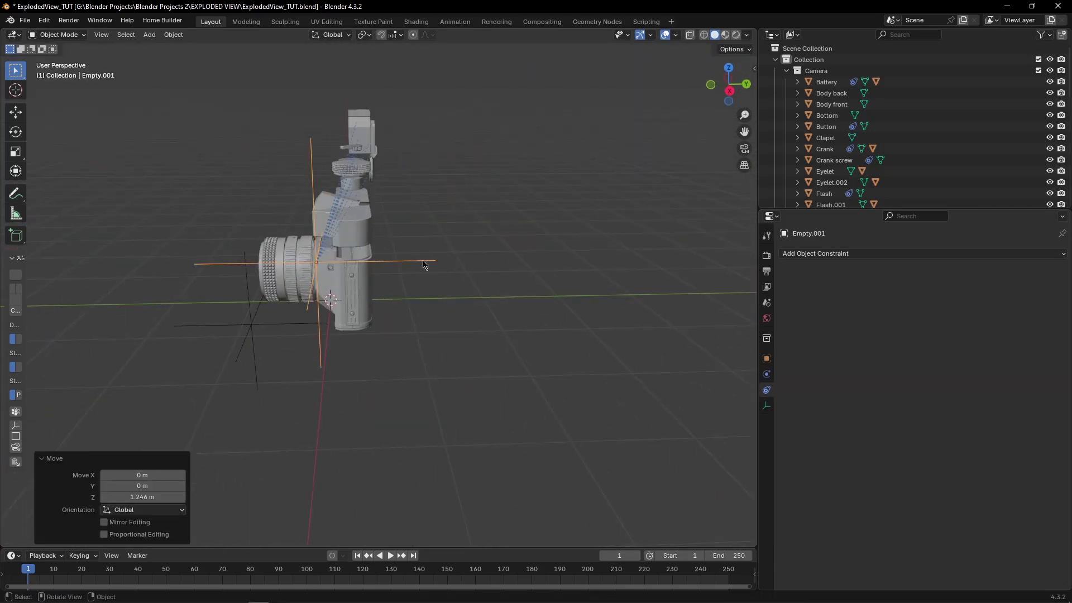
key(g)
key(y)
click(485, 269)
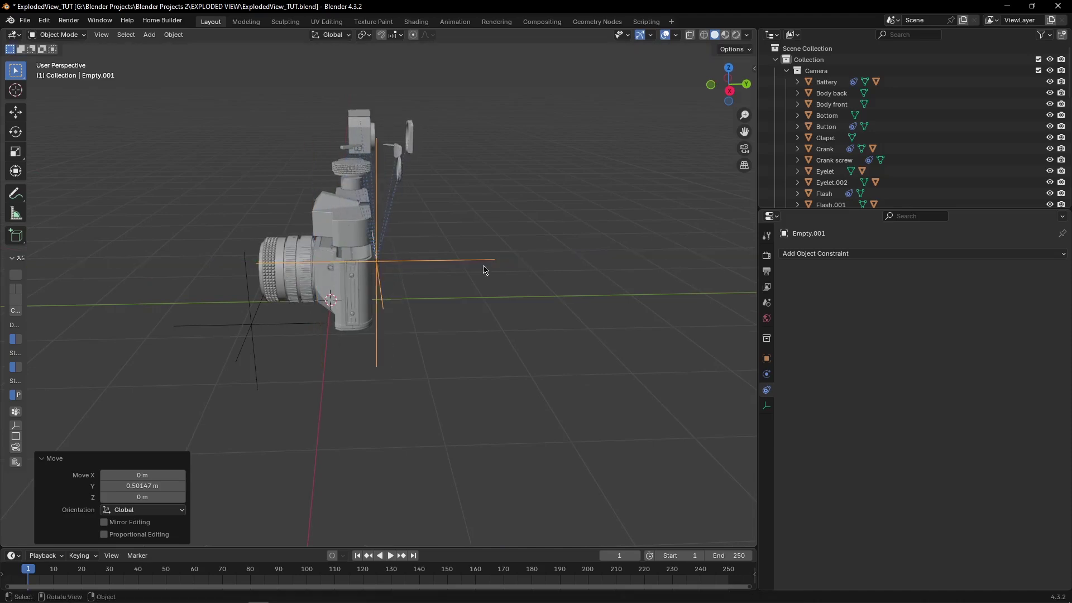
Step: Try moving Empty.001 freely to preview how the top and rear parts spread
middle_drag(485, 269, 487, 161)
click(419, 135)
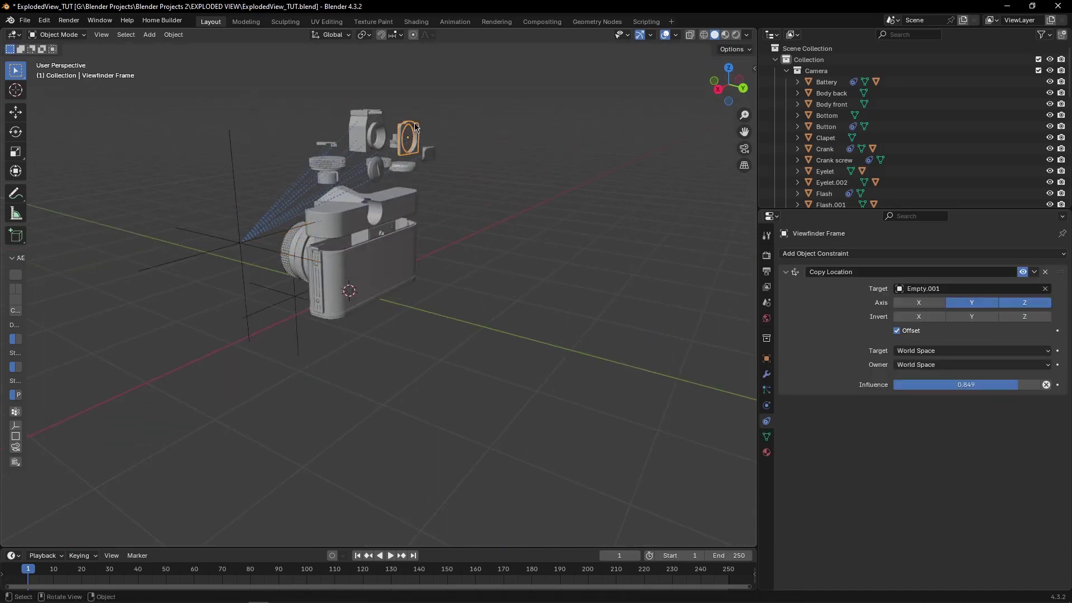
middle_drag(684, 287, 401, 357)
click(412, 371)
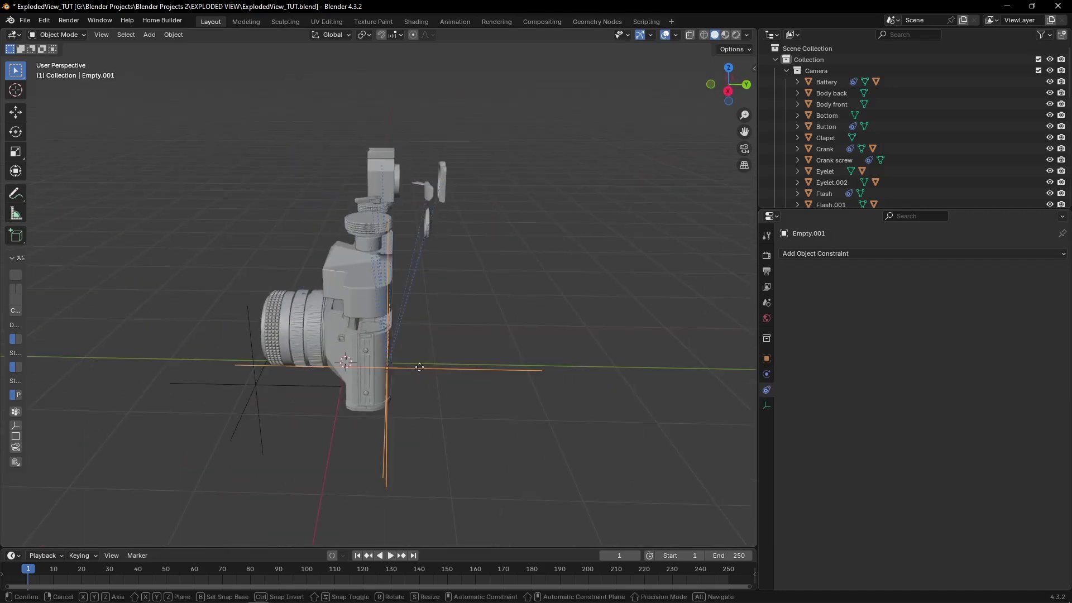
key(g)
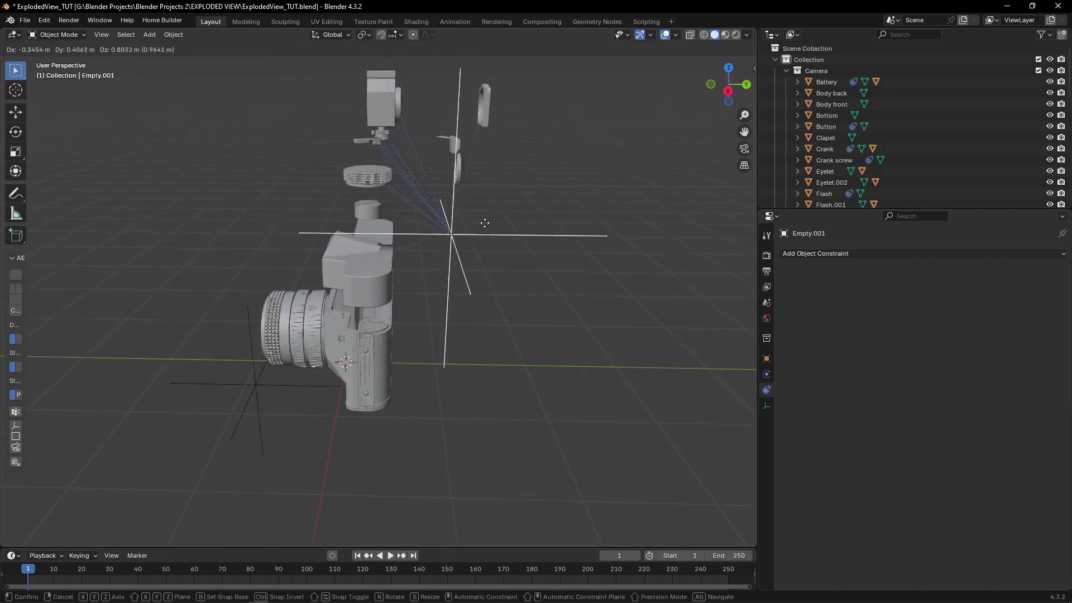
right_click(496, 365)
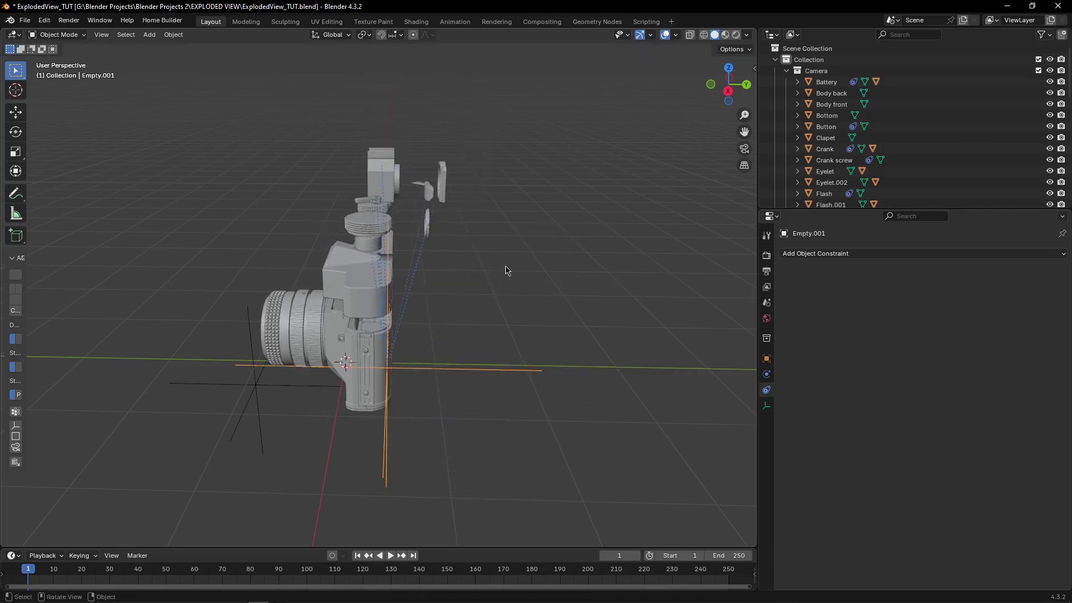
middle_drag(495, 246, 490, 272)
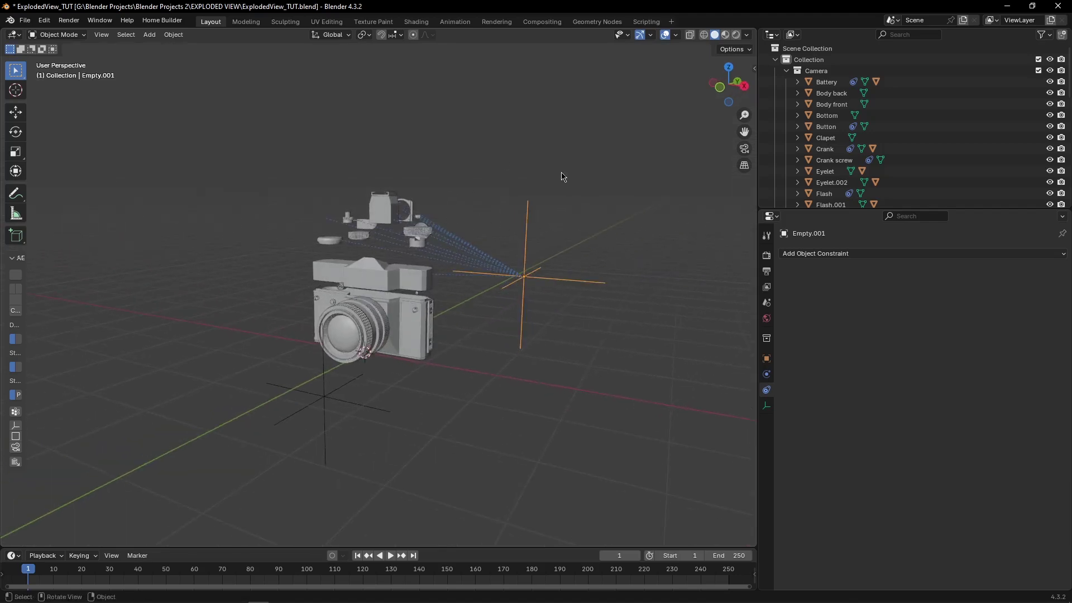
Step: Apply All Transforms to Empty.001 to bring the exploded parts back together
key(ctrl+a)
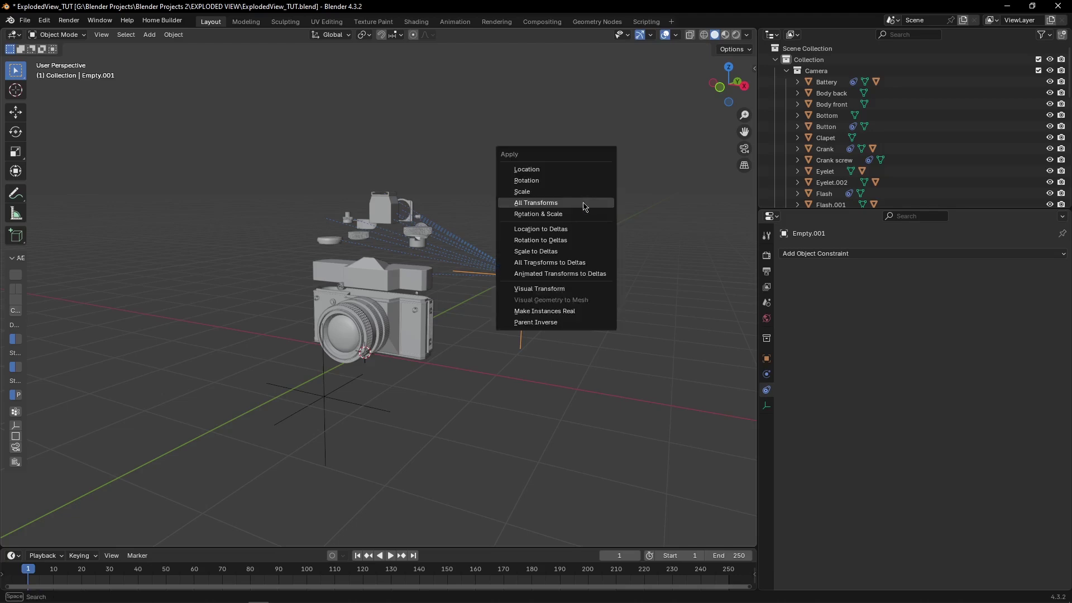
click(557, 204)
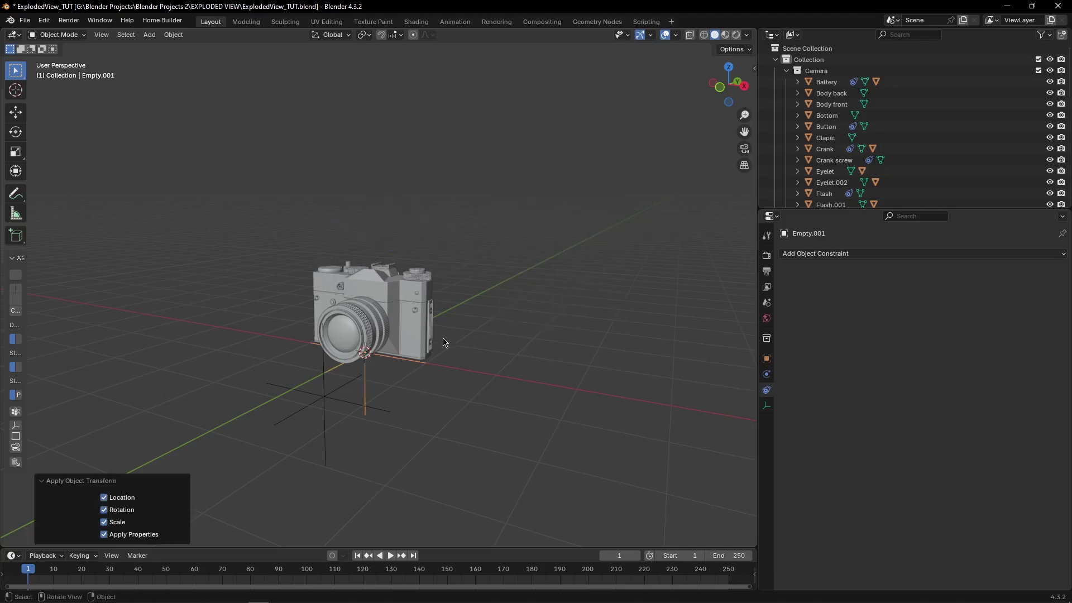
scroll(403, 335, up, 2)
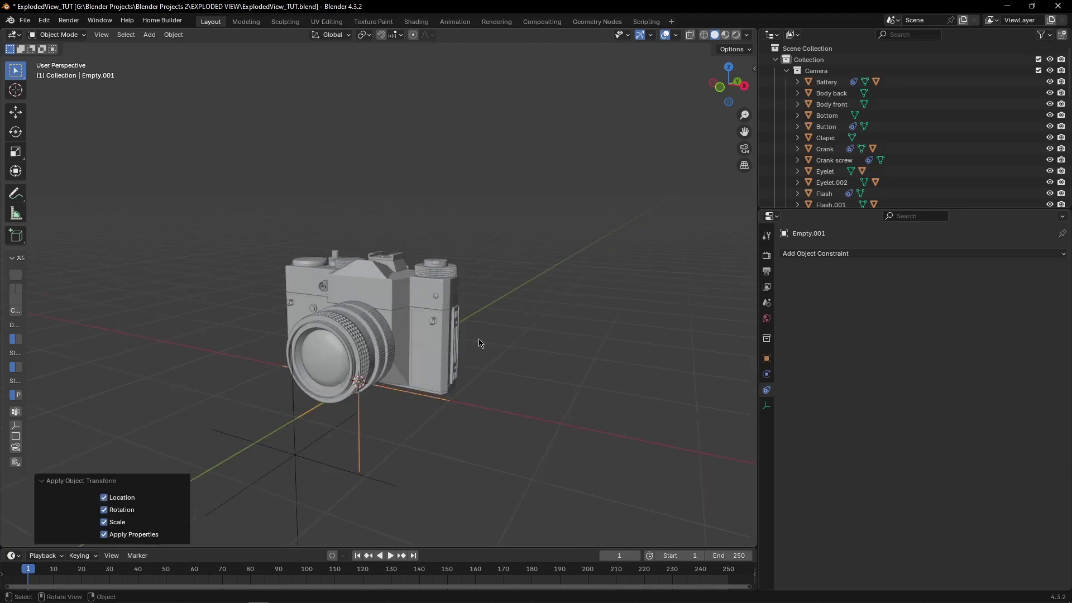
scroll(454, 310, up, 3)
Step: Move Empty.001 about 1.56 m up along Z and about 0.85 m along Y
middle_drag(552, 294, 639, 328)
scroll(639, 328, down, 5)
key(g)
key(z)
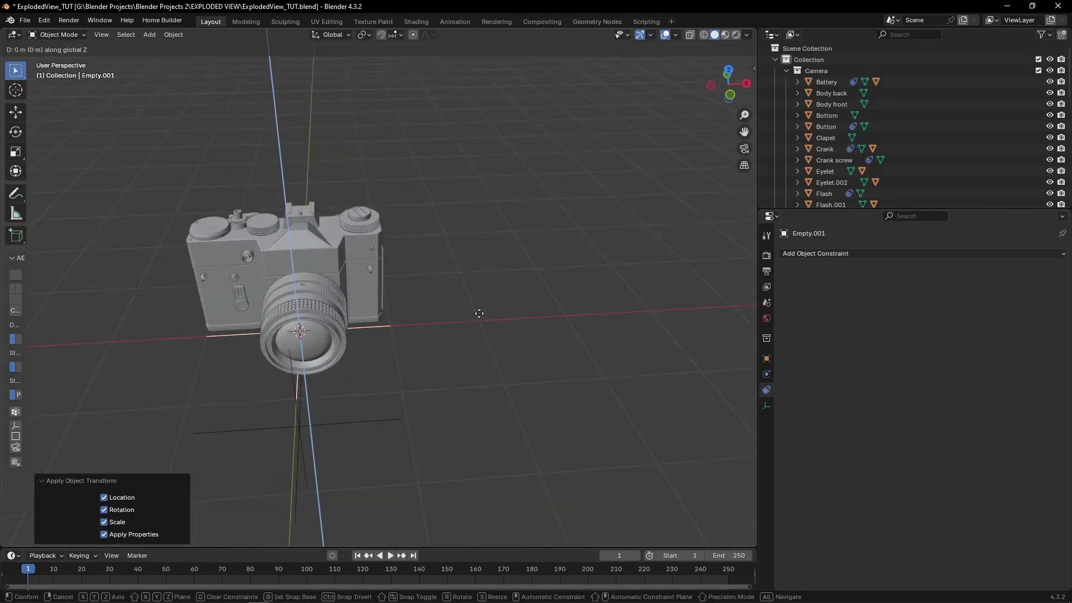
click(461, 182)
middle_drag(462, 183, 311, 174)
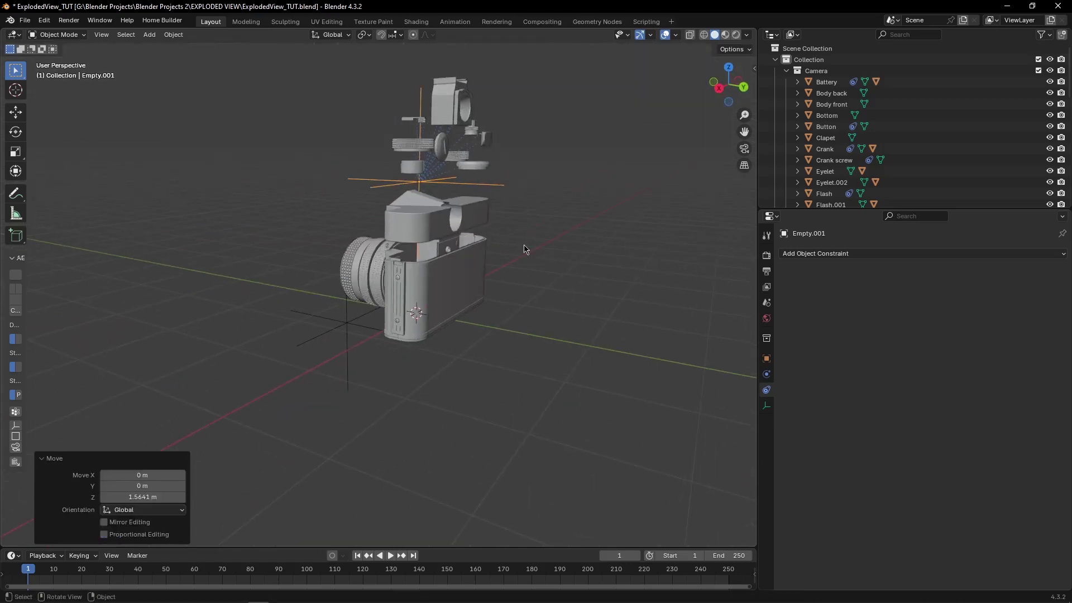
key(g)
key(y)
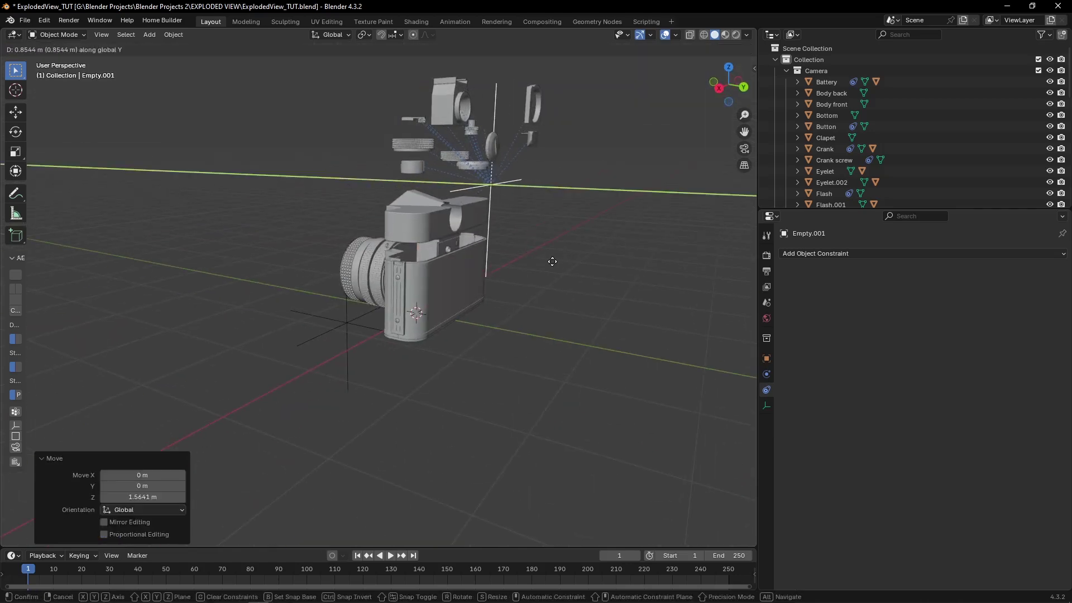
click(553, 263)
Step: Enable the Y axis in the Viewfinder's Copy Location constraint and set its influence to 0.691
click(454, 76)
key(KP_Decimal)
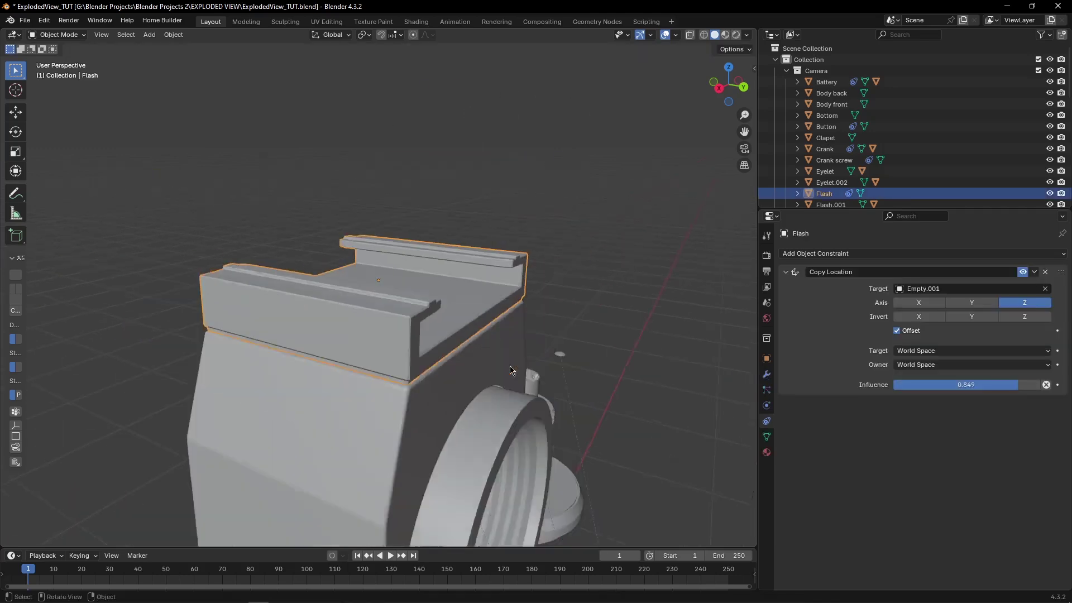
click(492, 424)
key(KP_Decimal)
click(971, 303)
scroll(378, 287, down, 2)
drag(972, 385, 949, 385)
middle_drag(497, 370, 559, 353)
Step: Try resetting Empty.001 with All Transforms and raising it along Z, and undo both operations
click(453, 400)
key(ctrl+a)
click(552, 383)
scroll(450, 383, down, 3)
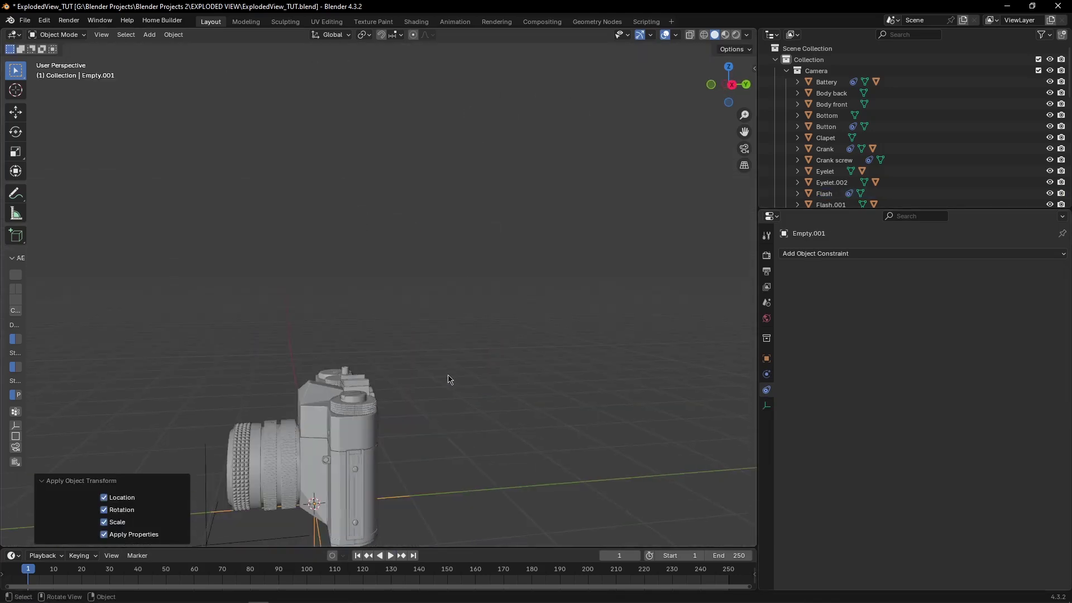
key(g)
key(z)
click(441, 208)
key(ctrl+z)
key(ctrl+z)
key(ctrl+z)
Step: Copy the Copy Location influence value of one raised part and paste it into the constraint of the part below it
click(538, 359)
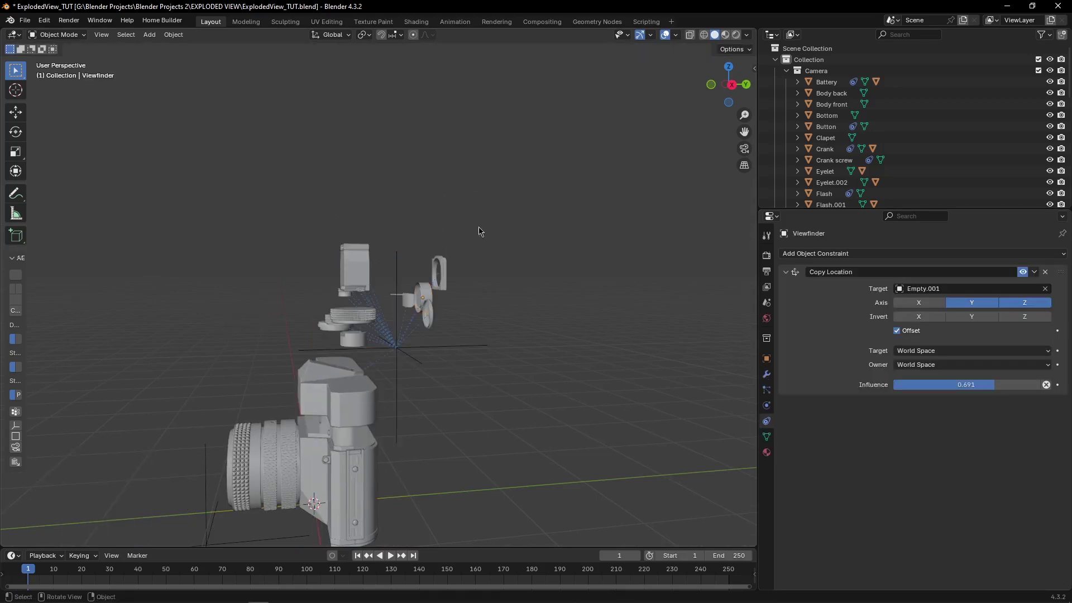
middle_drag(539, 359, 383, 432)
click(447, 244)
scroll(447, 248, up, 2)
click(941, 385)
key(ctrl+c)
key(Return)
click(447, 313)
click(987, 383)
key(ctrl+v)
key(Return)
Step: Try moving the camera's bottom plate freely and along Z, cancelling each move
middle_drag(606, 327, 641, 329)
scroll(502, 369, down, 4)
middle_drag(419, 433, 479, 398)
click(407, 399)
key(g)
right_click(416, 414)
scroll(425, 441, up, 3)
shift+middle_drag(433, 485, 449, 381)
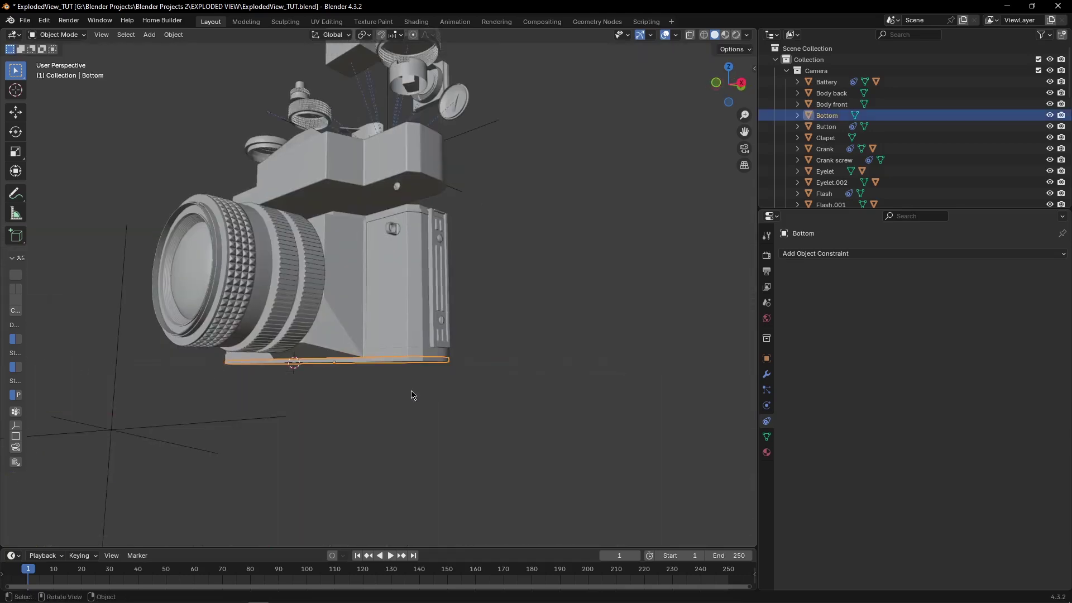
scroll(409, 390, up, 3)
click(429, 373)
key(g)
right_click(423, 438)
click(314, 396)
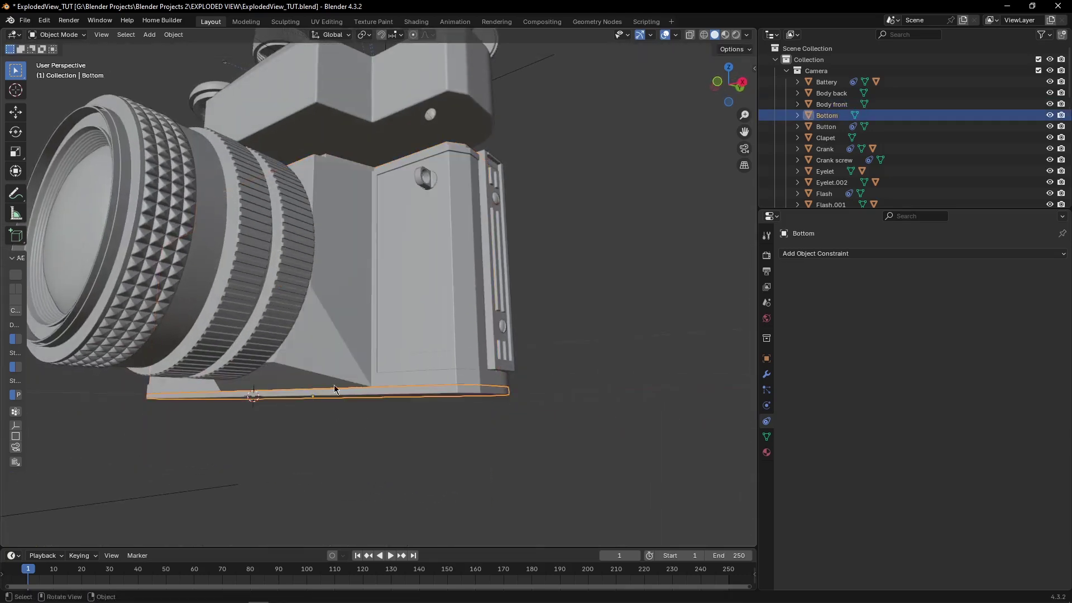
key(g)
key(z)
right_click(419, 370)
scroll(419, 373, down, 2)
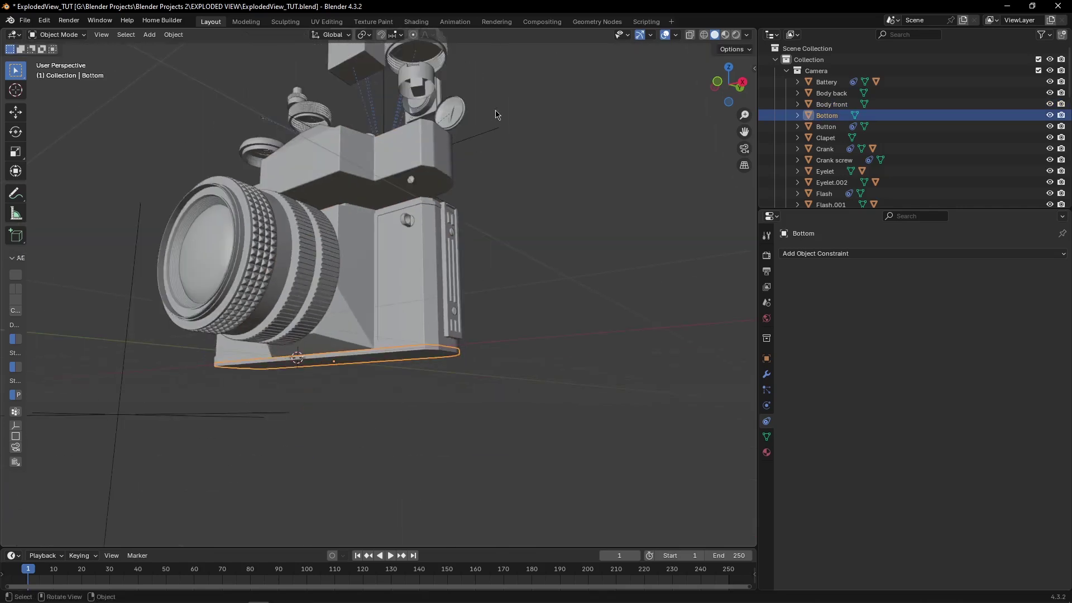
Step: Apply All Transforms to Empty.001 to reassemble the camera before constraining the bottom plate
click(491, 130)
key(ctrl+a)
click(578, 248)
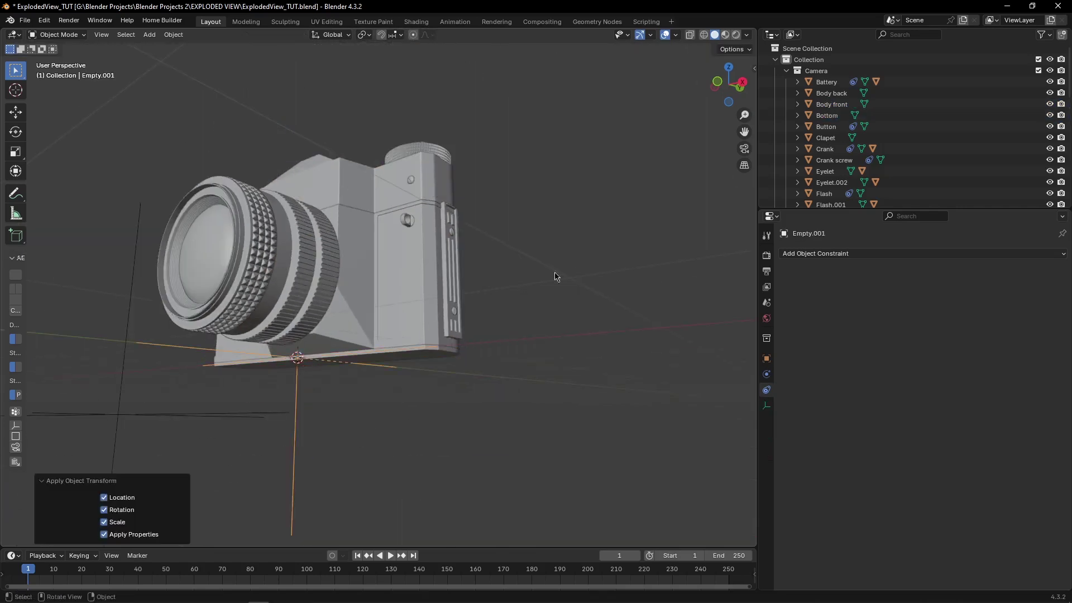
Step: Add a Copy Location constraint targeting Empty.001 to the bottom plate and limit it to the Z axis
click(416, 353)
click(418, 358)
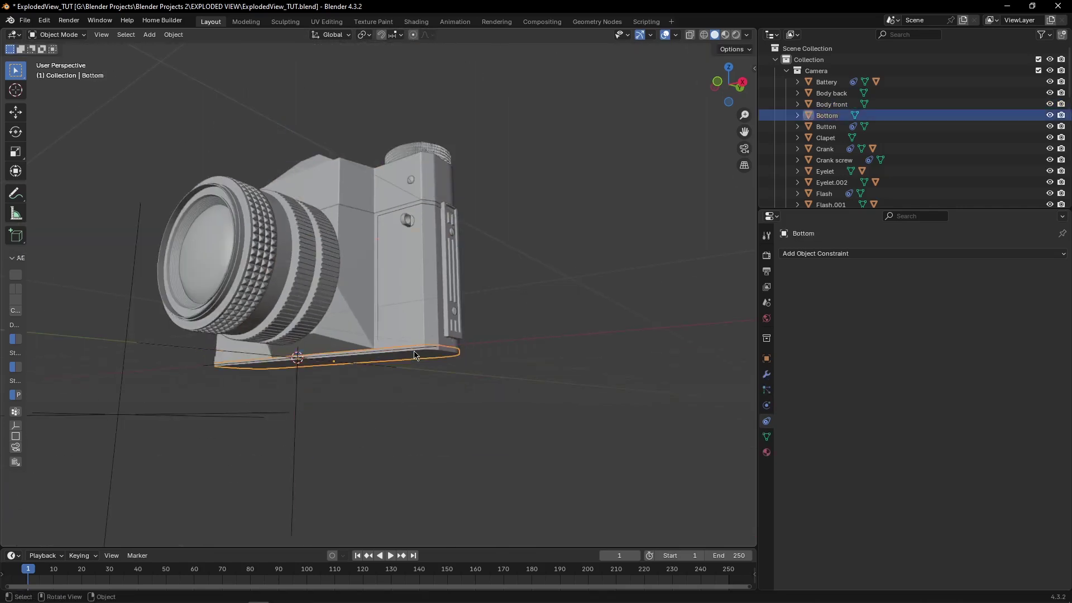
click(417, 358)
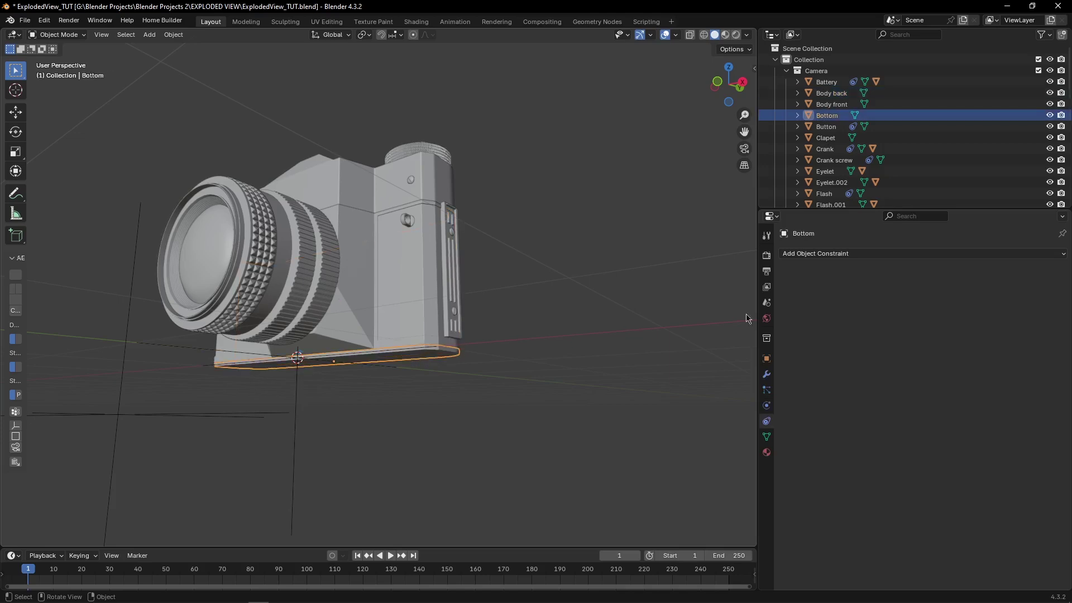
click(867, 259)
click(870, 279)
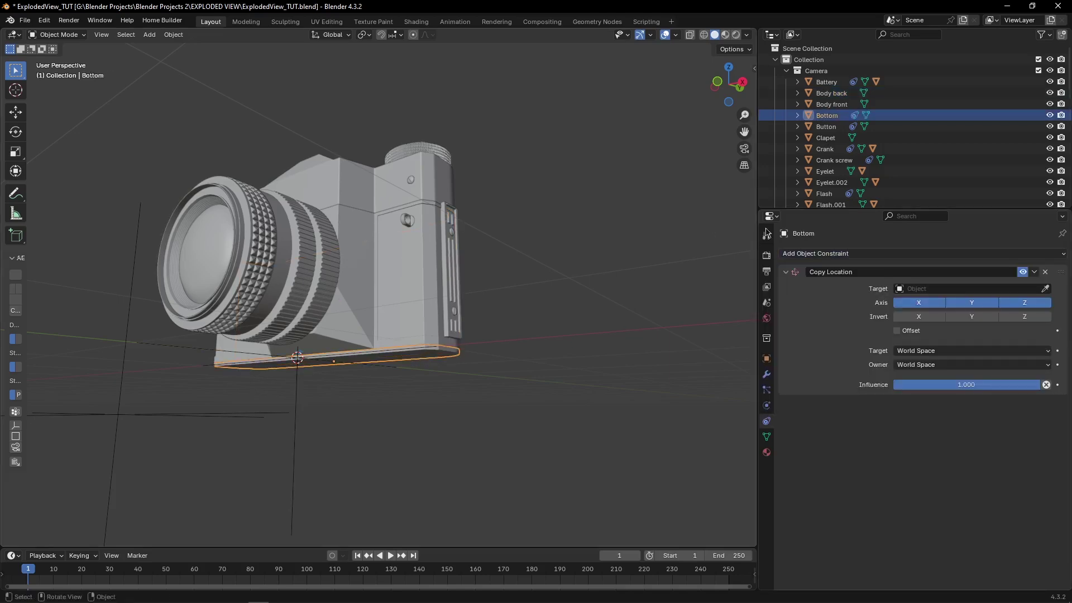
click(1044, 288)
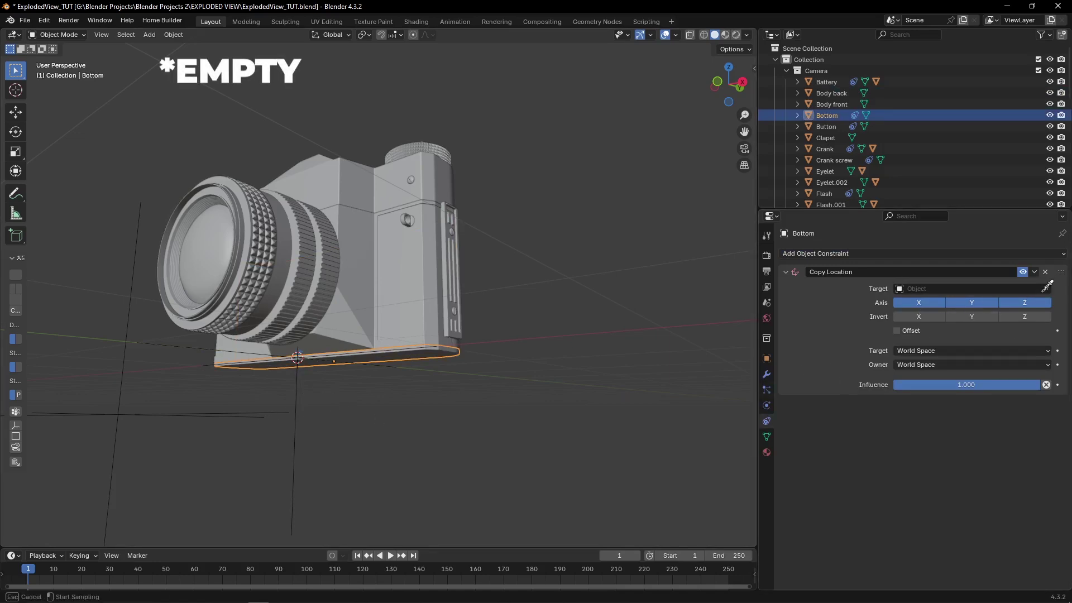
click(300, 377)
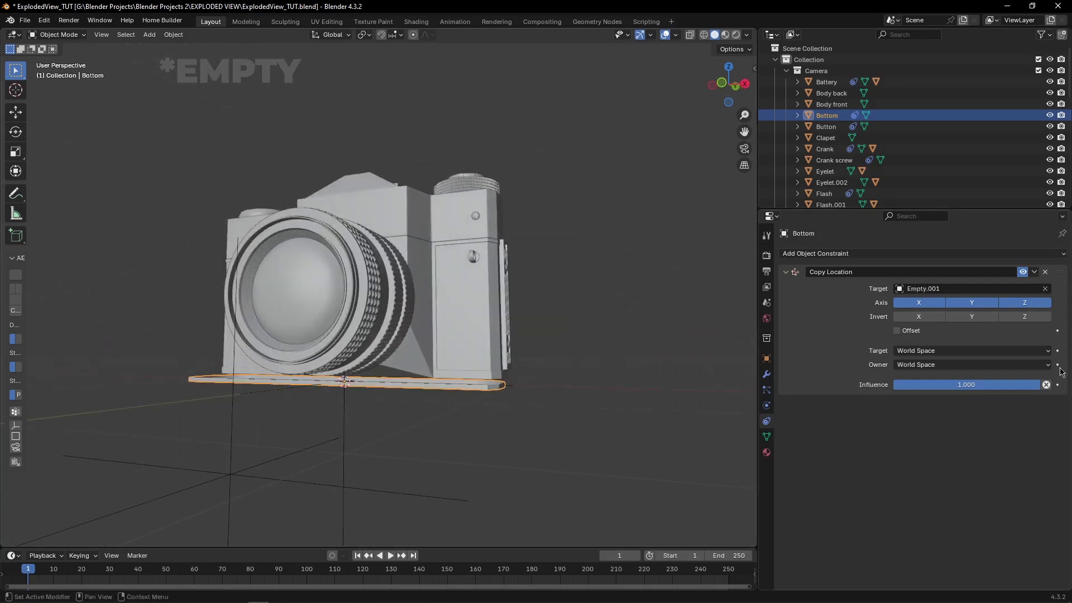
click(932, 303)
click(962, 305)
Step: Try moving Empty.001 up along Z to test the bottom plate's constraint
click(349, 403)
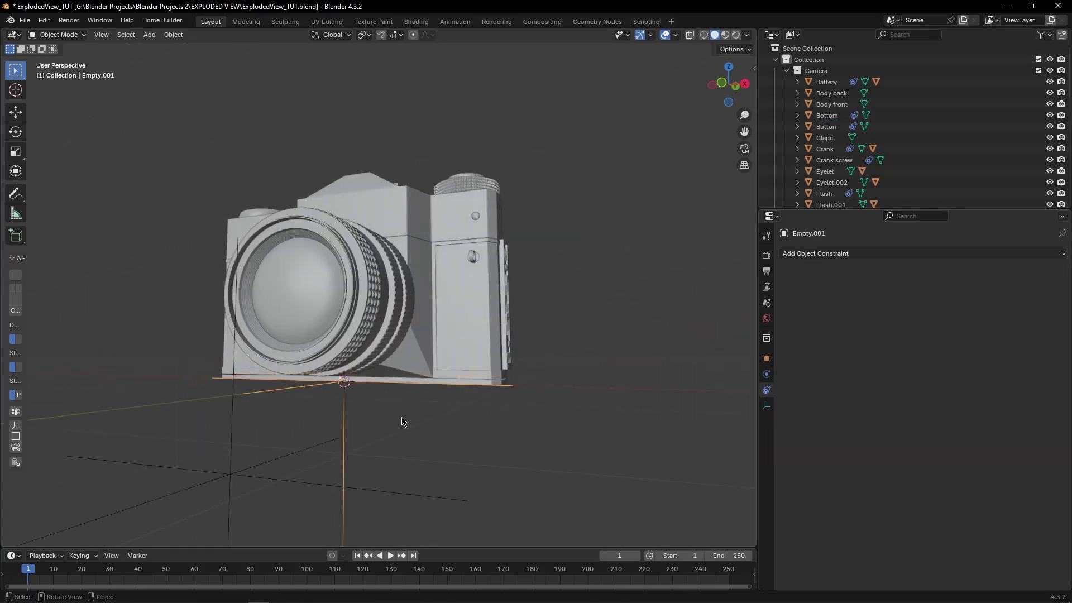
key(g)
key(z)
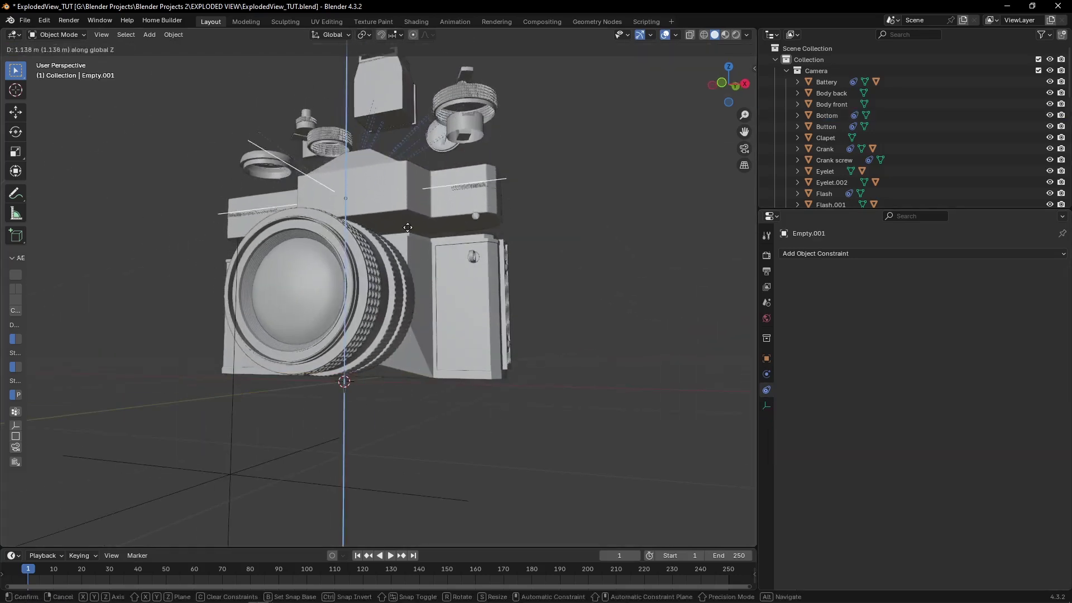
right_click(406, 320)
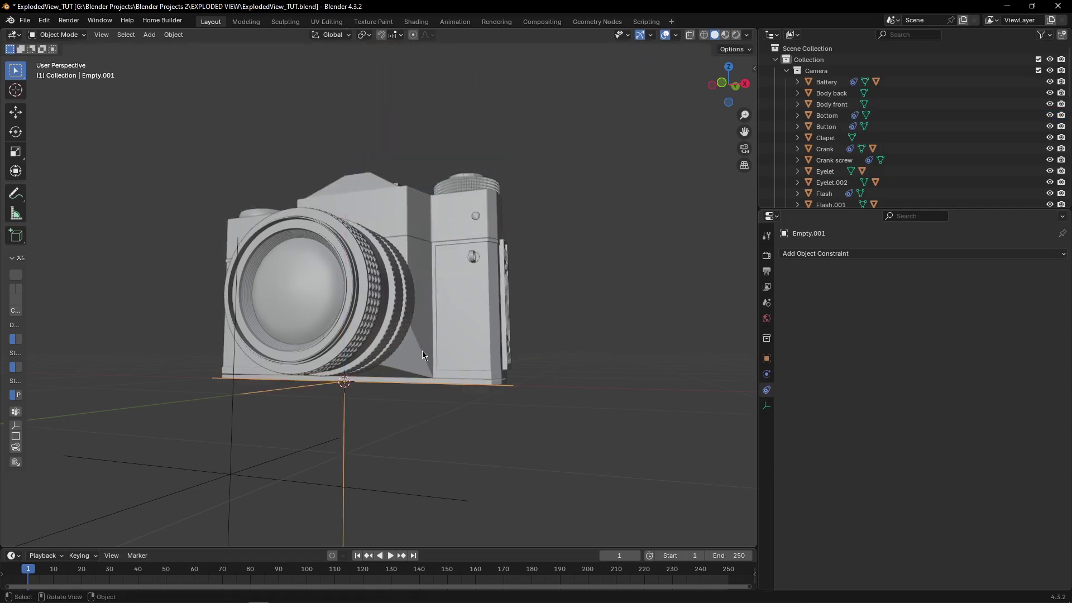
Step: Invert the Z axis in the bottom plate's Copy Location constraint and move Empty.001 about 1.02 m up along Z
click(480, 383)
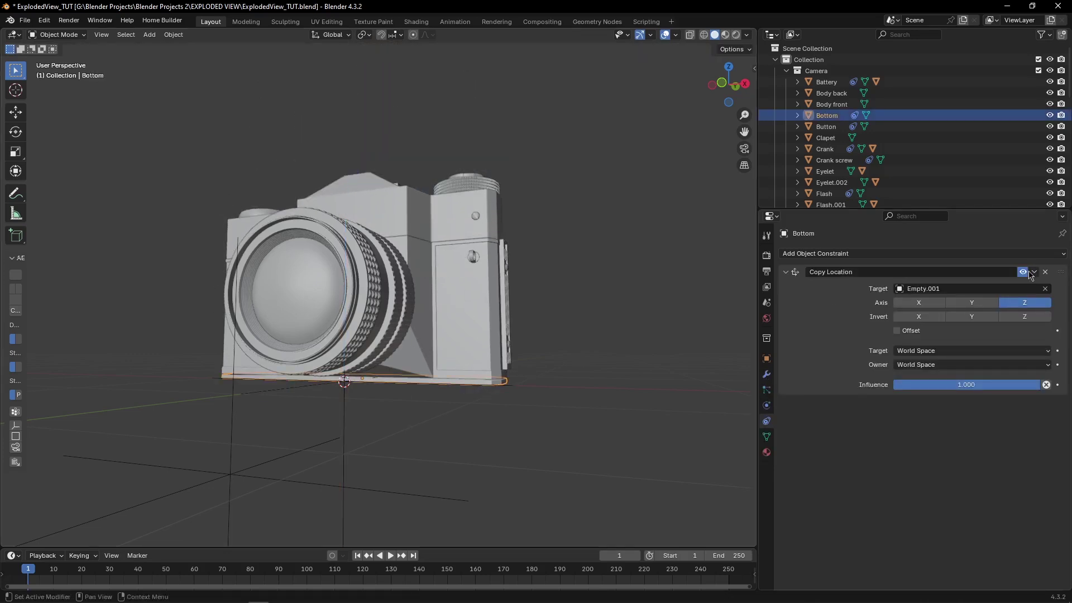
click(1026, 317)
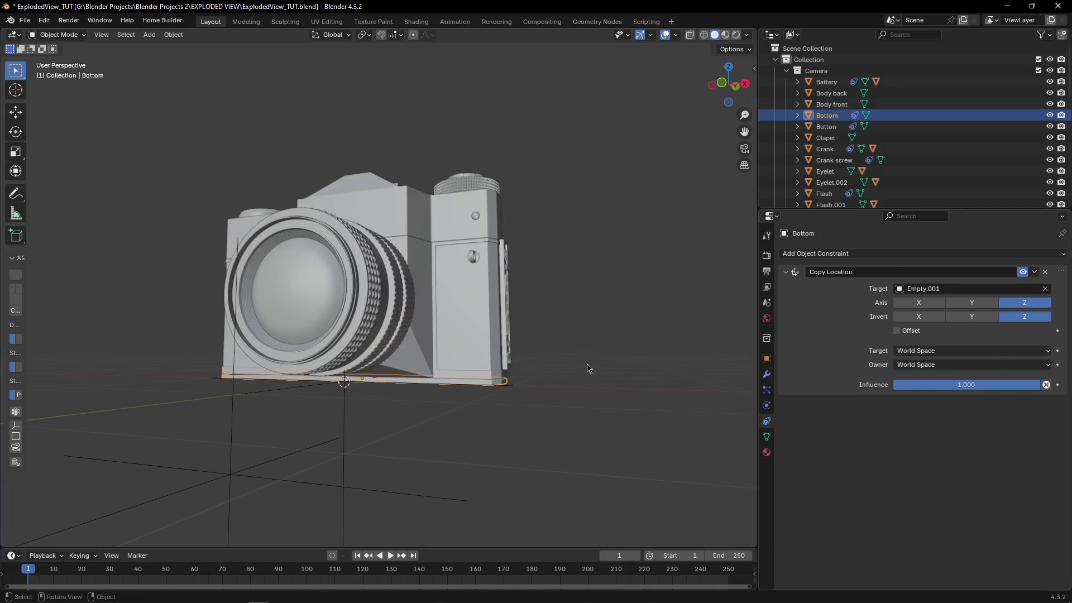
click(343, 416)
key(g)
key(z)
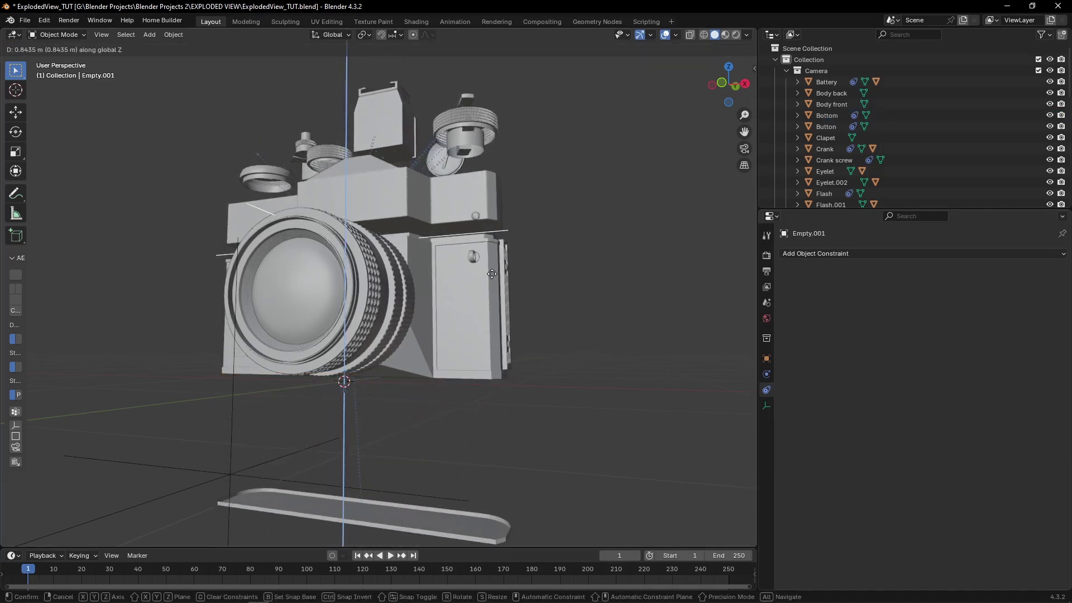
click(494, 248)
scroll(399, 490, down, 1)
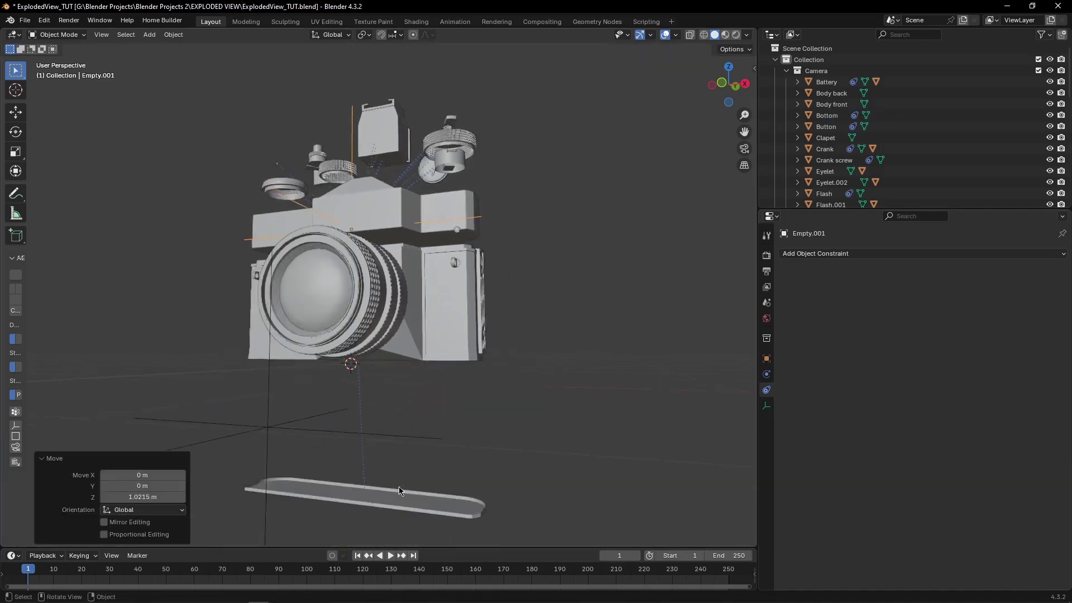
Step: Enable Offset in the bottom plate's Copy Location constraint and set its influence to 0.355
click(399, 490)
middle_drag(574, 440, 548, 455)
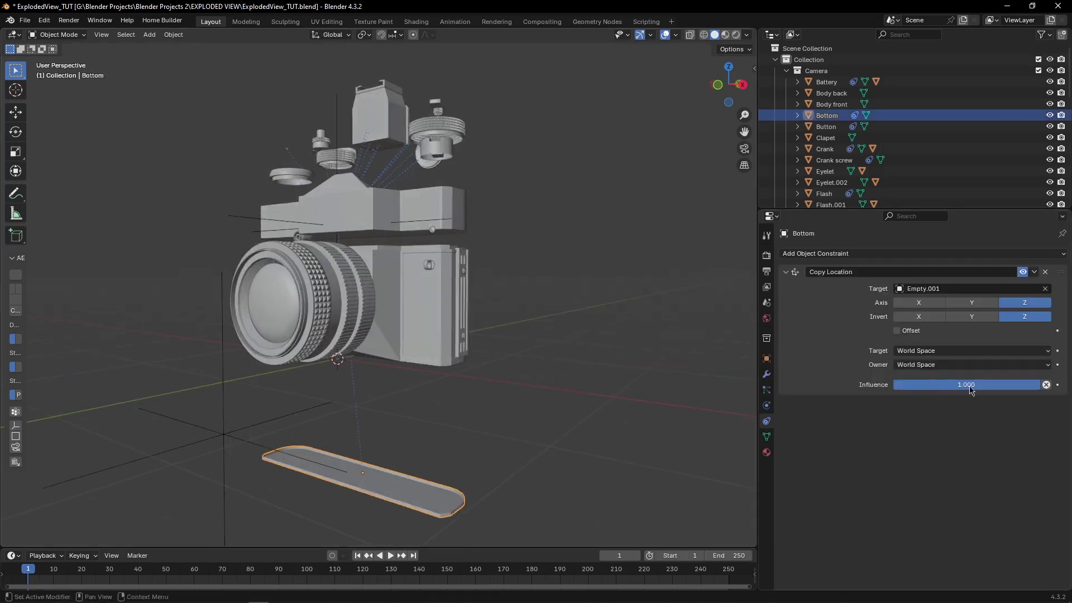
click(898, 331)
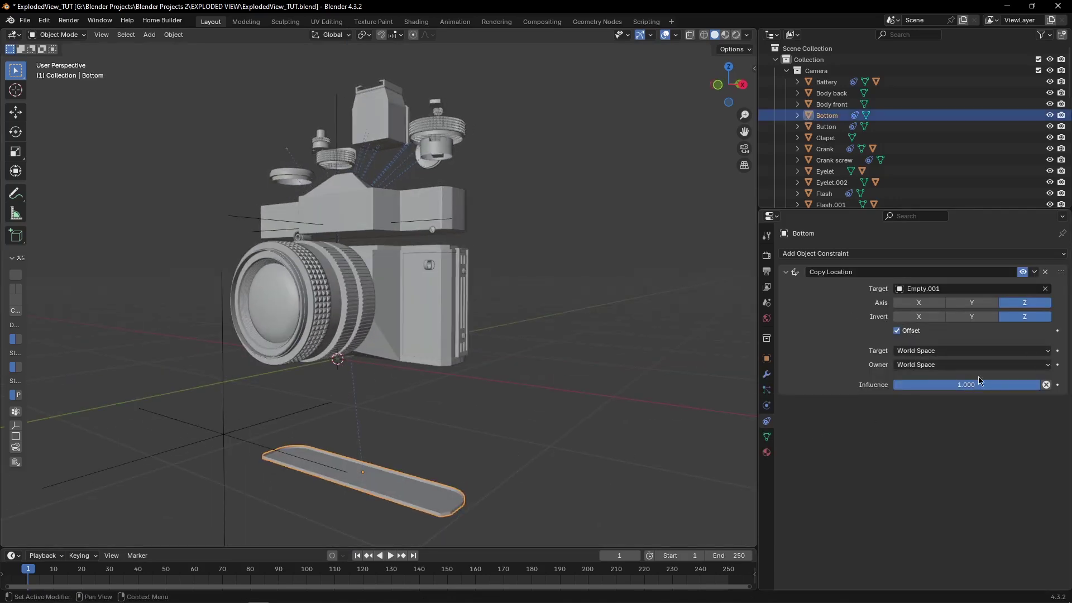
drag(1020, 389, 944, 385)
click(945, 384)
click(521, 311)
middle_drag(522, 313, 493, 308)
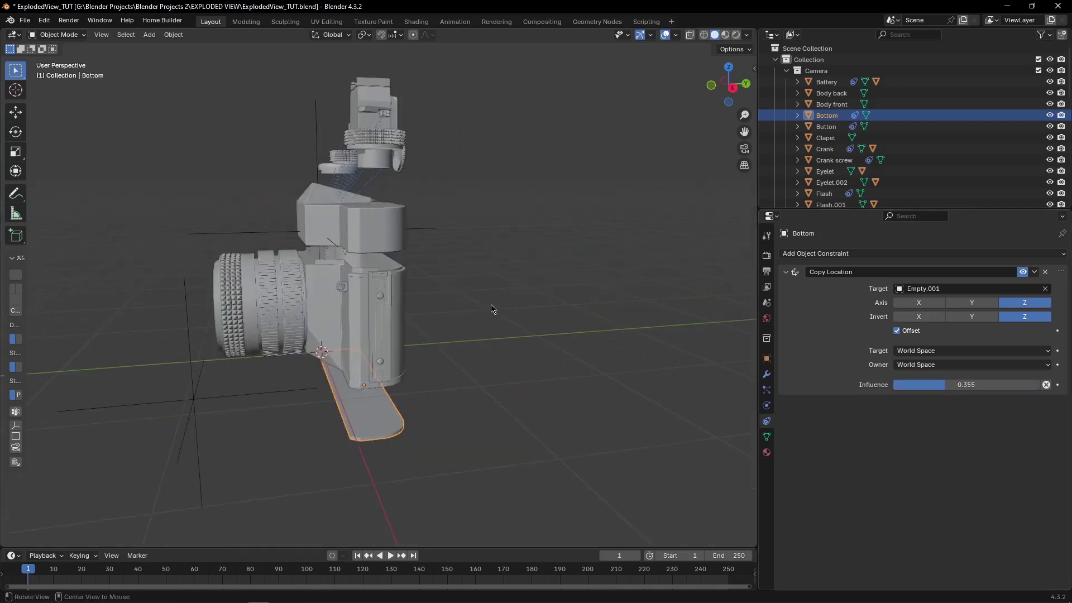
Step: Move Empty.001 about 0.18 m along Y to shift the rear parts backward
click(311, 134)
key(g)
key(y)
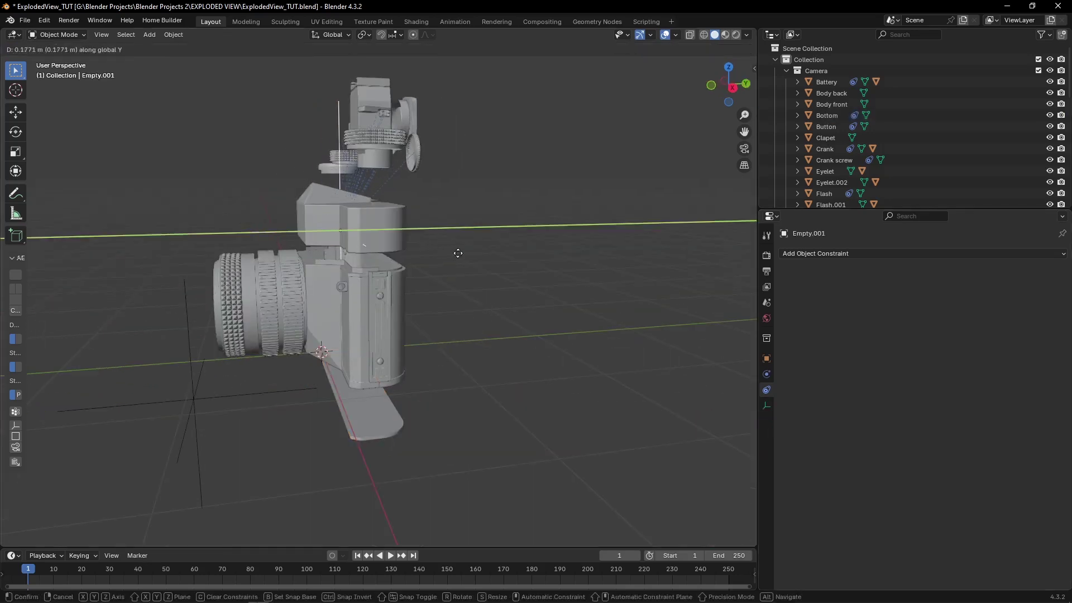
click(459, 253)
Step: Raise the influence of the Copy Location constraint on the small Manilever part above the crank
scroll(451, 234, up, 2)
shift+middle_drag(450, 234, 498, 273)
click(498, 273)
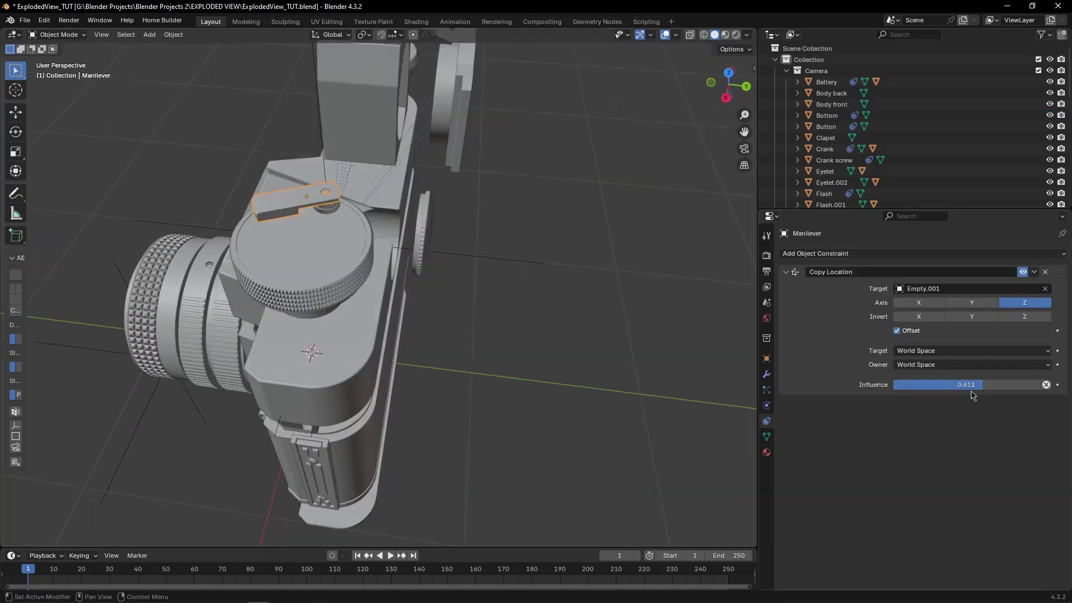
drag(969, 384, 999, 385)
Step: Increase the Copy Location influence of the Viewfinder Box and the Flash mount so both follow Empty.001 further
click(328, 203)
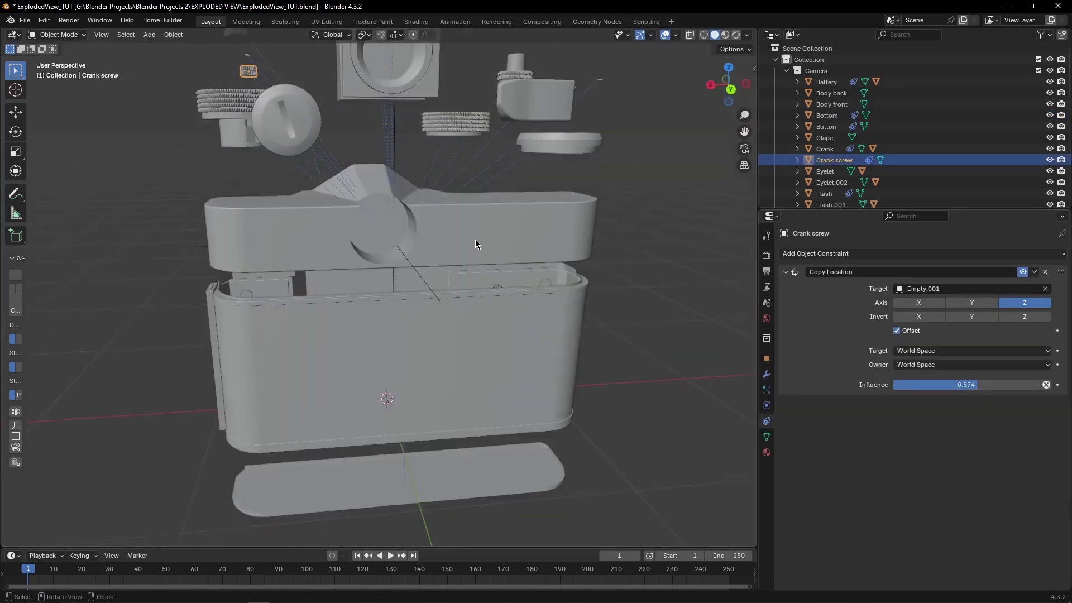
middle_drag(475, 240, 301, 142)
click(300, 142)
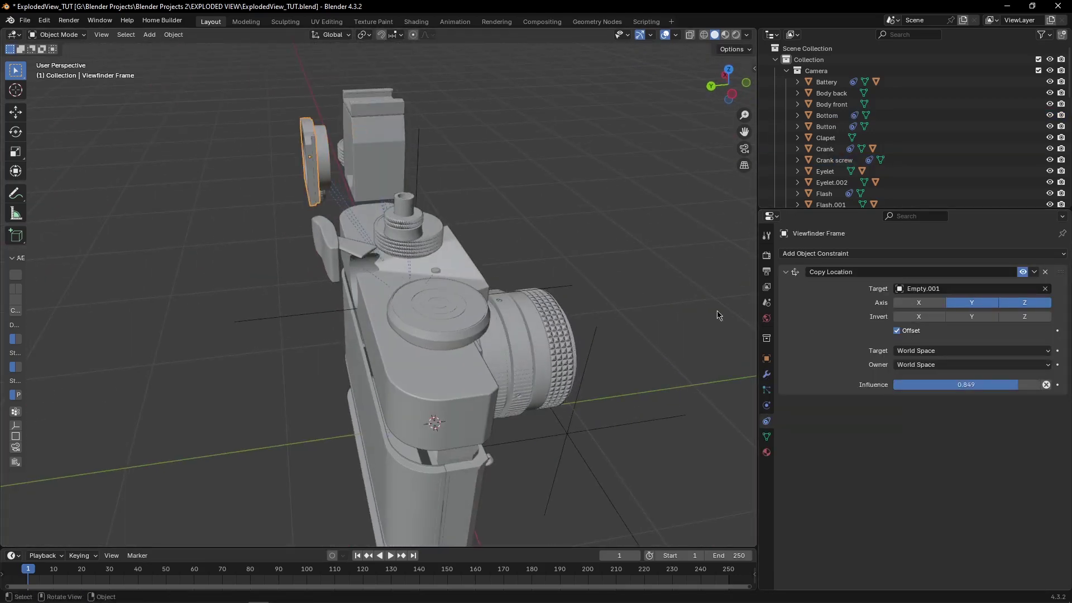
click(433, 296)
middle_drag(433, 296, 509, 306)
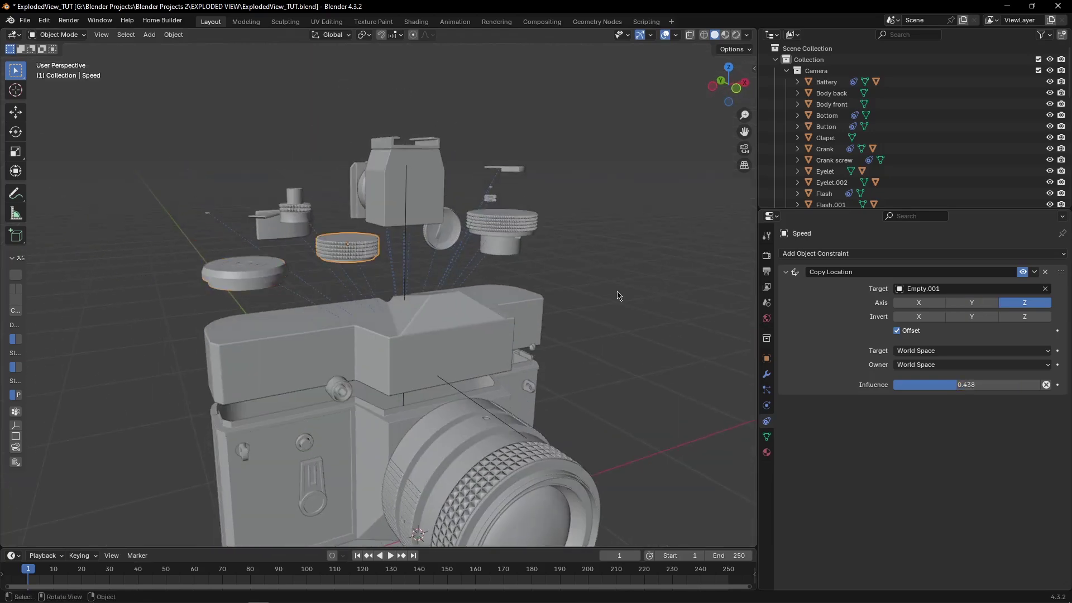
click(406, 185)
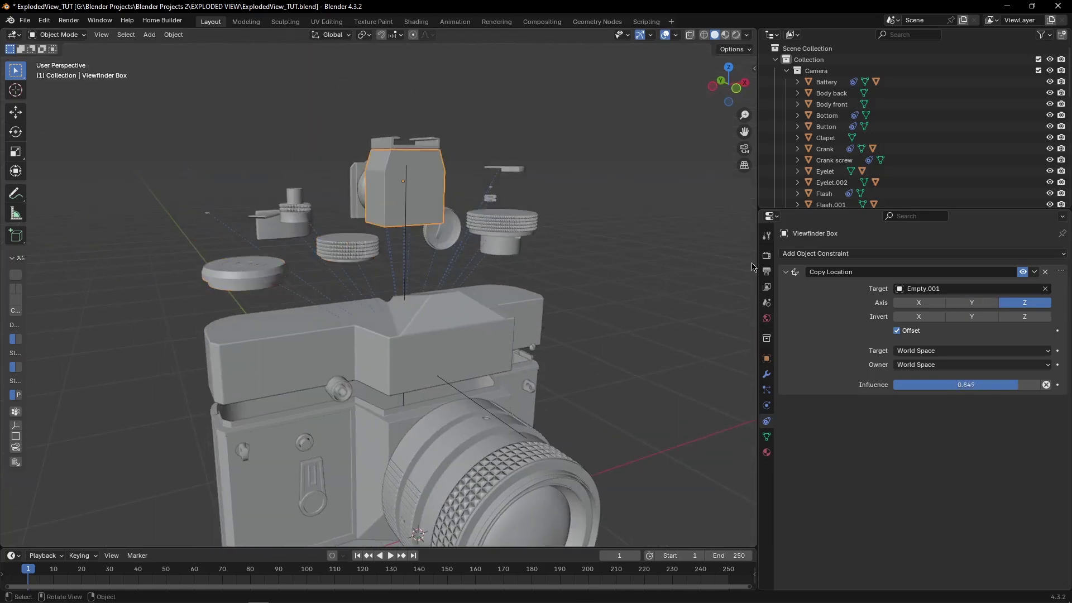
drag(1005, 385, 1039, 384)
middle_drag(433, 176, 620, 223)
click(413, 215)
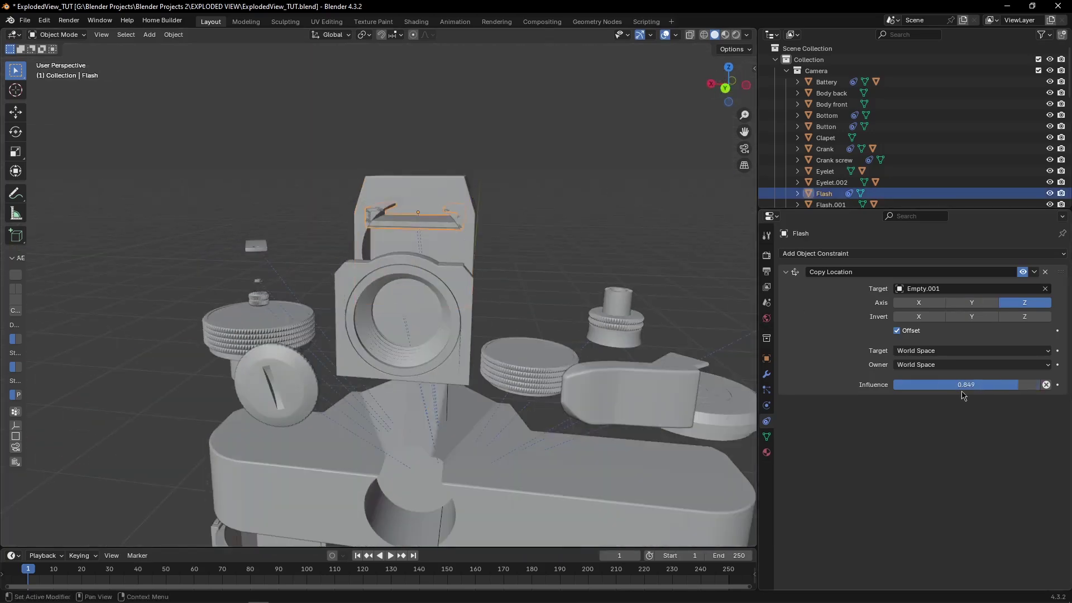
drag(960, 386, 1040, 385)
Step: Check the part separation by moving Empty.001 along Z and return the empty to its starting point at the world origin
middle_drag(575, 259, 452, 252)
click(362, 300)
scroll(609, 307, down, 7)
middle_drag(609, 385, 400, 380)
scroll(375, 452, up, 2)
click(341, 413)
shift+click(370, 173)
click(344, 197)
key(g)
key(z)
right_click(495, 270)
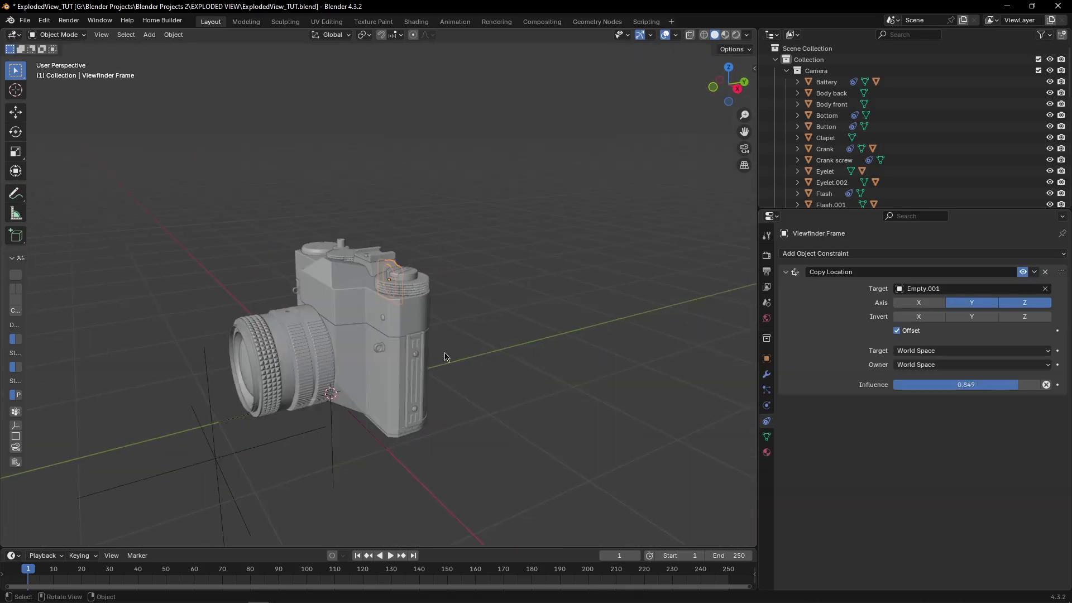
Step: Add a Copy Location constraint to the front glass of the lens
middle_drag(447, 357, 318, 373)
click(317, 373)
key(KP_Decimal)
key(g)
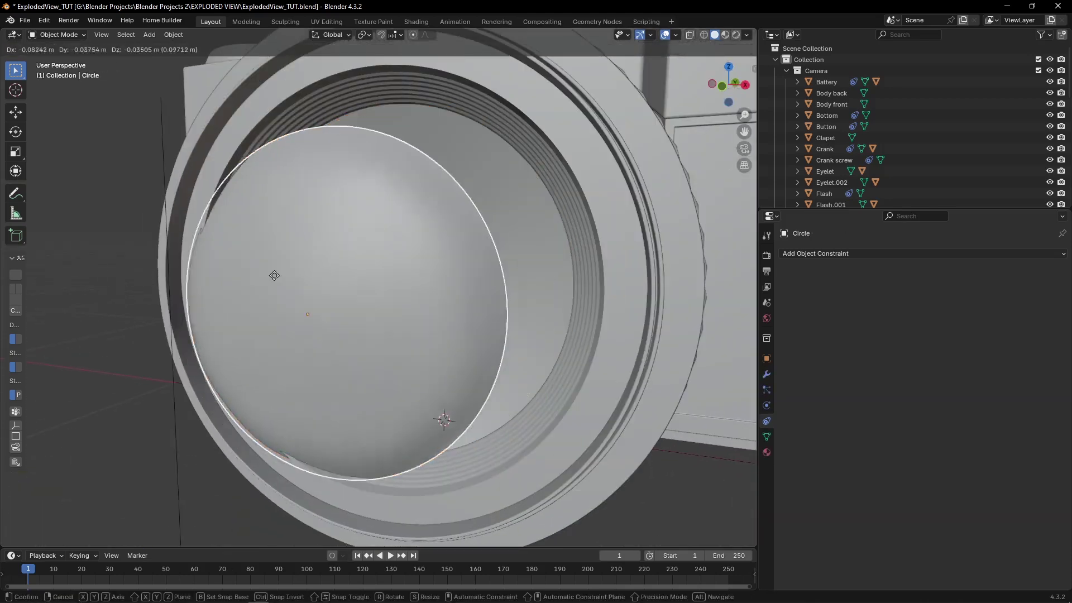
right_click(407, 379)
scroll(488, 353, down, 5)
middle_drag(488, 353, 525, 341)
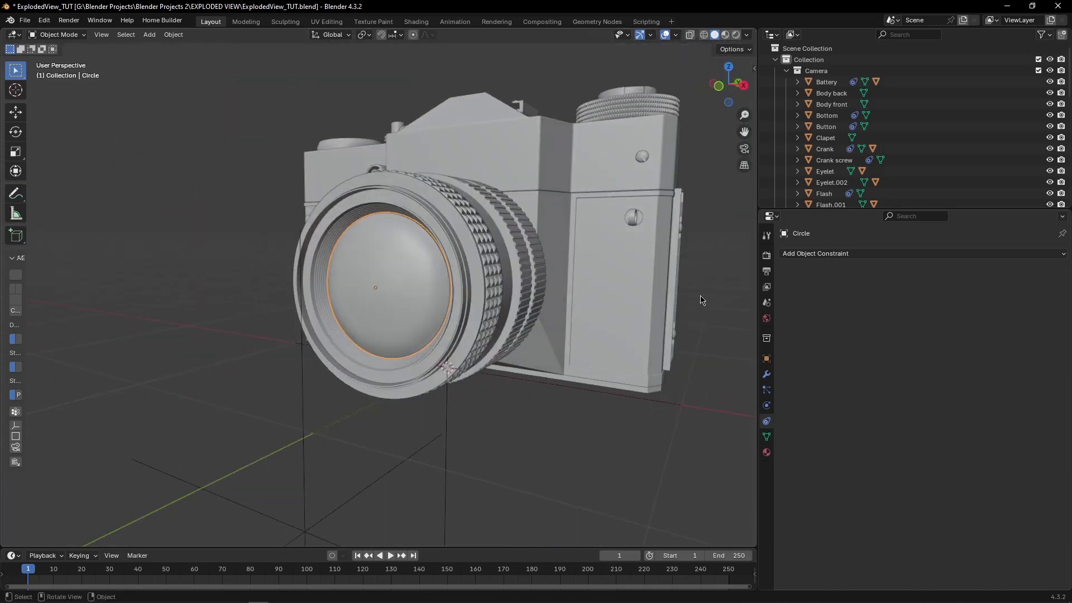
click(890, 255)
click(870, 285)
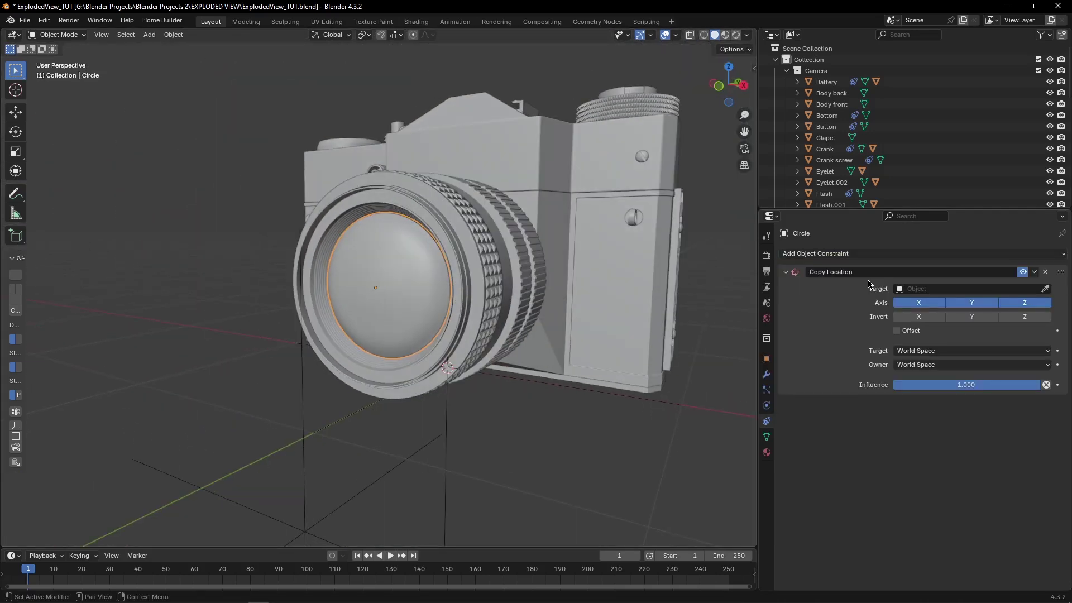
Step: Try moving Empty.001 freely to tell it apart from the empty in front of the lens
scroll(419, 467, down, 4)
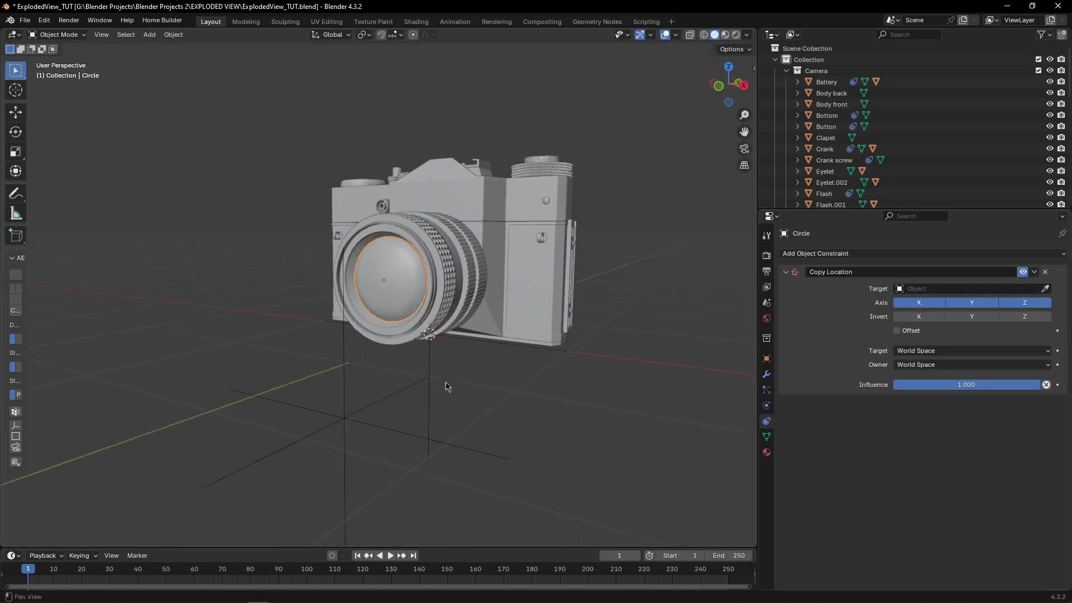
middle_drag(447, 385, 411, 399)
click(366, 355)
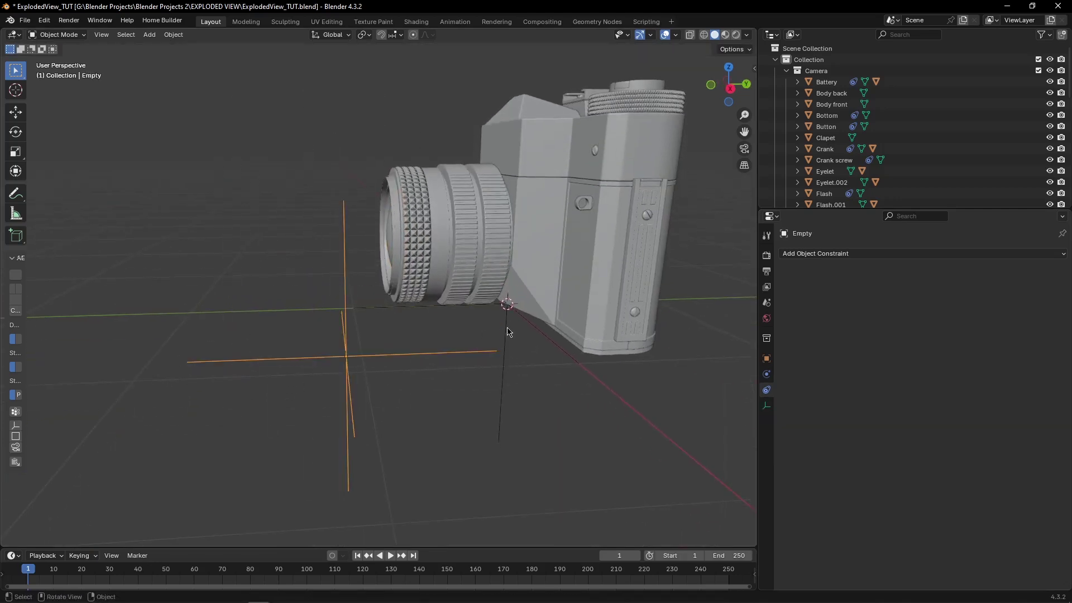
key(shift+d)
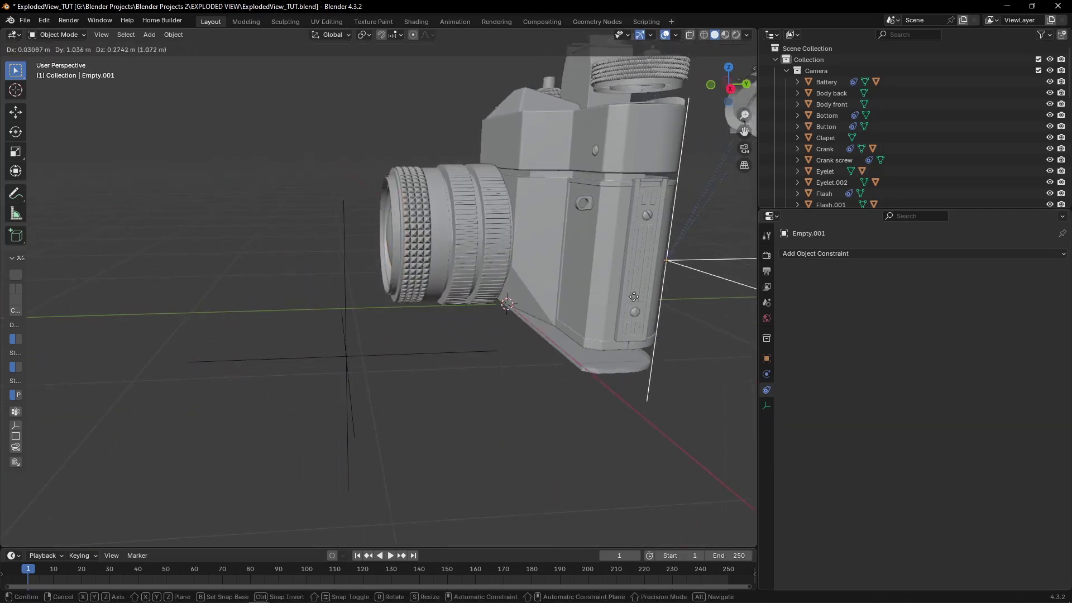
key(Escape)
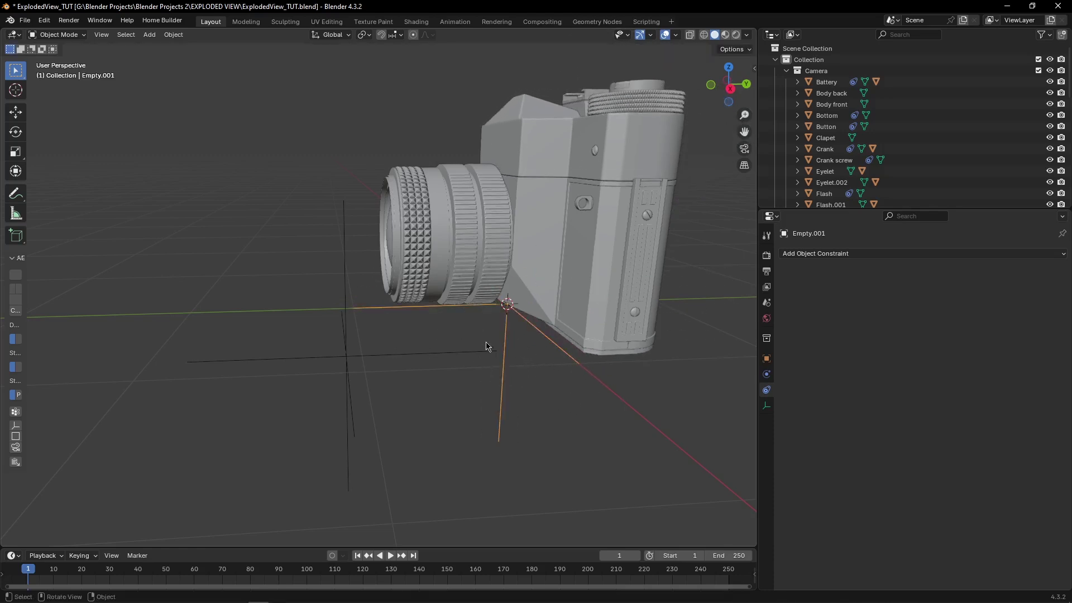
Step: Display the empty in front of the lens as a cube with a size of 0.41 m and apply all its transforms
click(365, 350)
key(g)
right_click(380, 372)
click(892, 254)
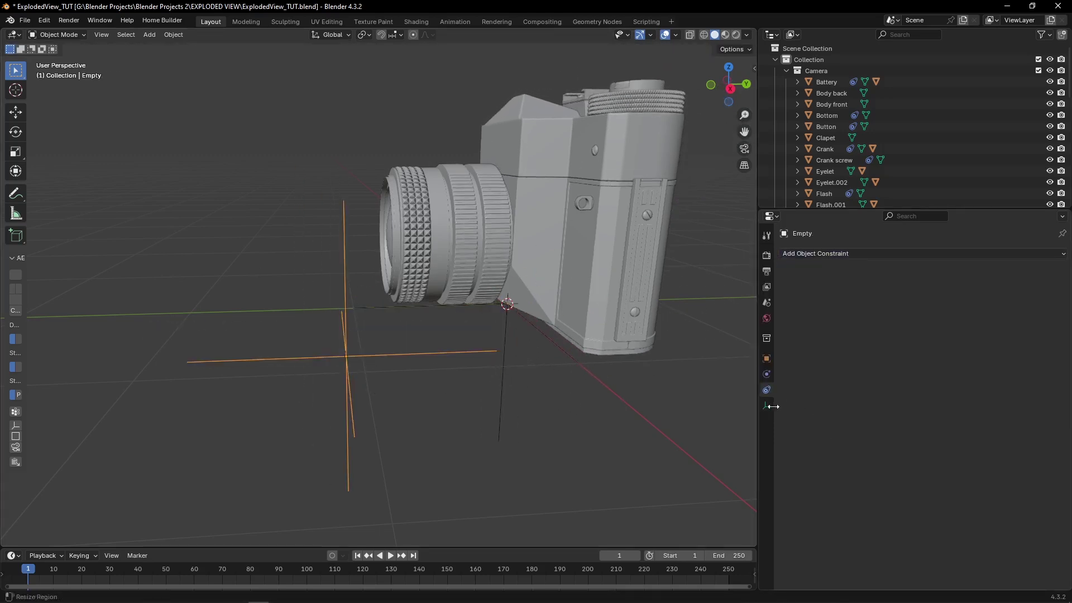
click(767, 406)
click(932, 270)
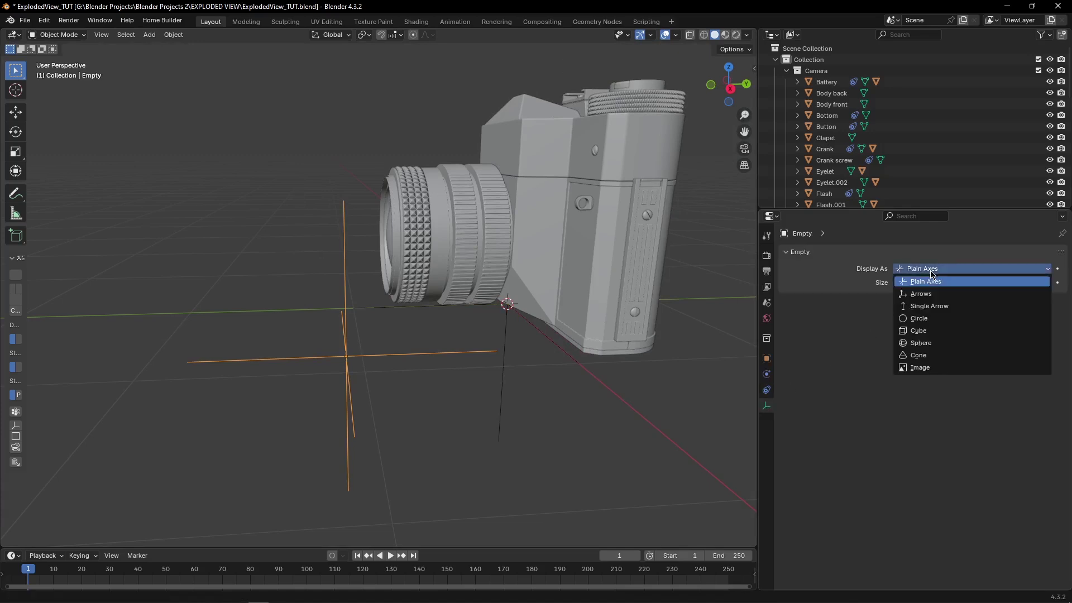
click(943, 334)
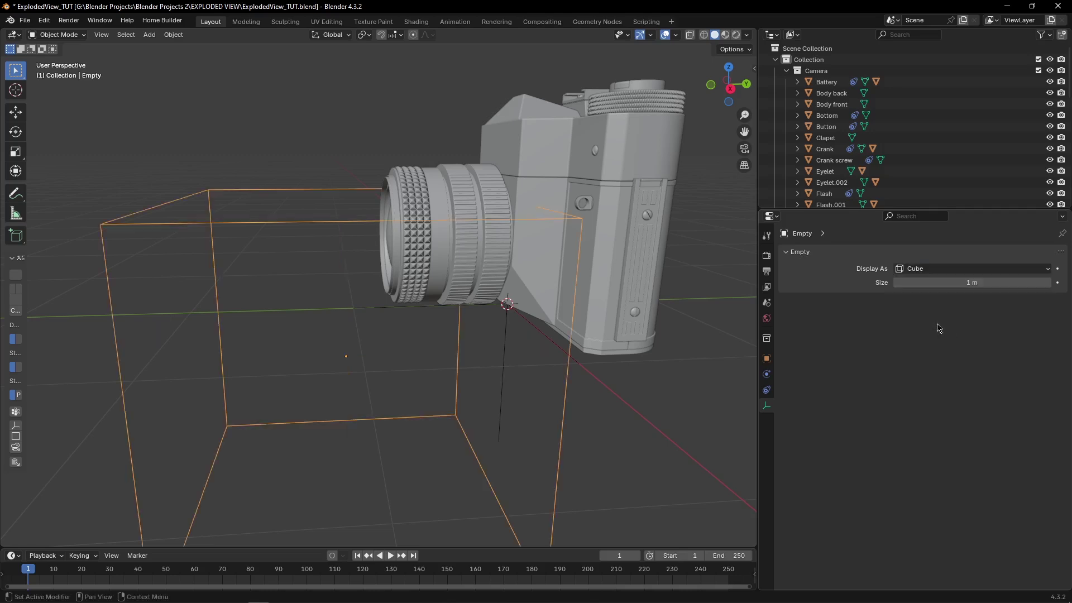
drag(931, 283, 887, 283)
right_click(916, 282)
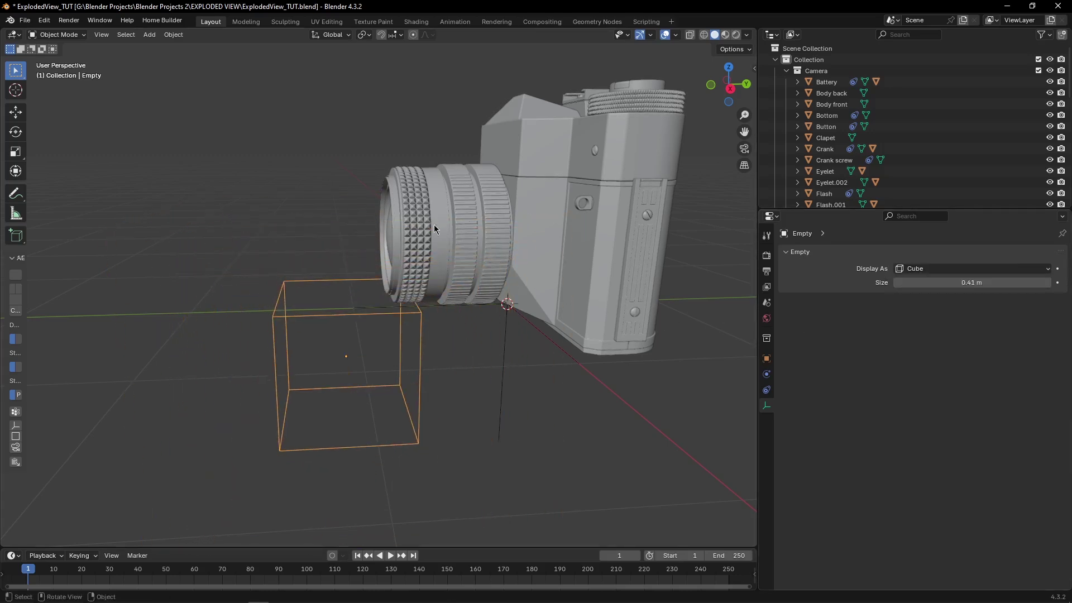
key(ctrl+a)
click(572, 302)
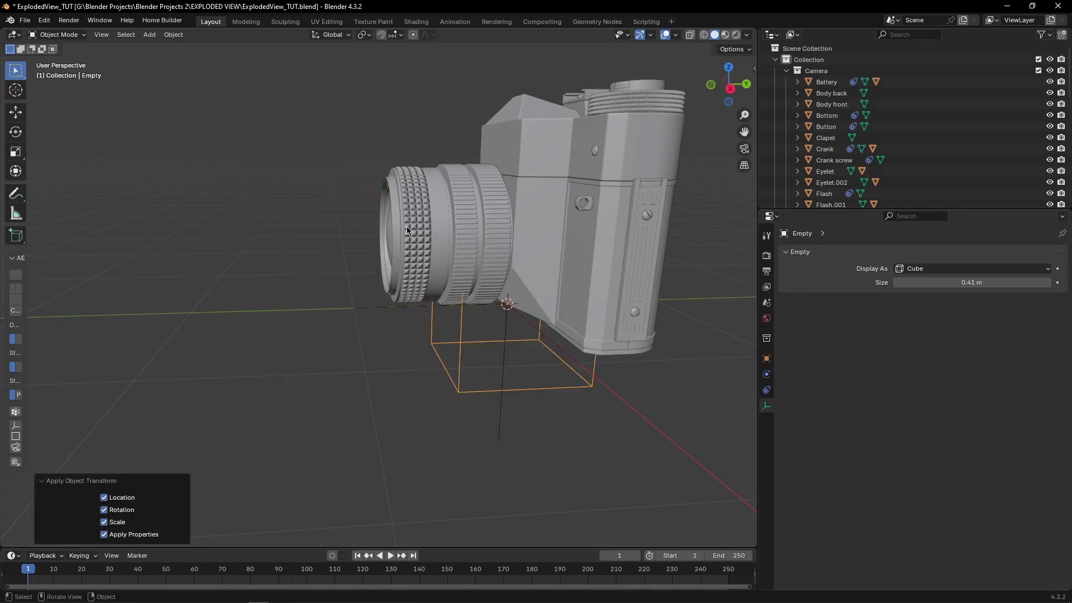
Step: Set the cube-shaped Empty as the target of the front glass's Copy Location constraint
middle_drag(373, 308, 361, 223)
click(382, 220)
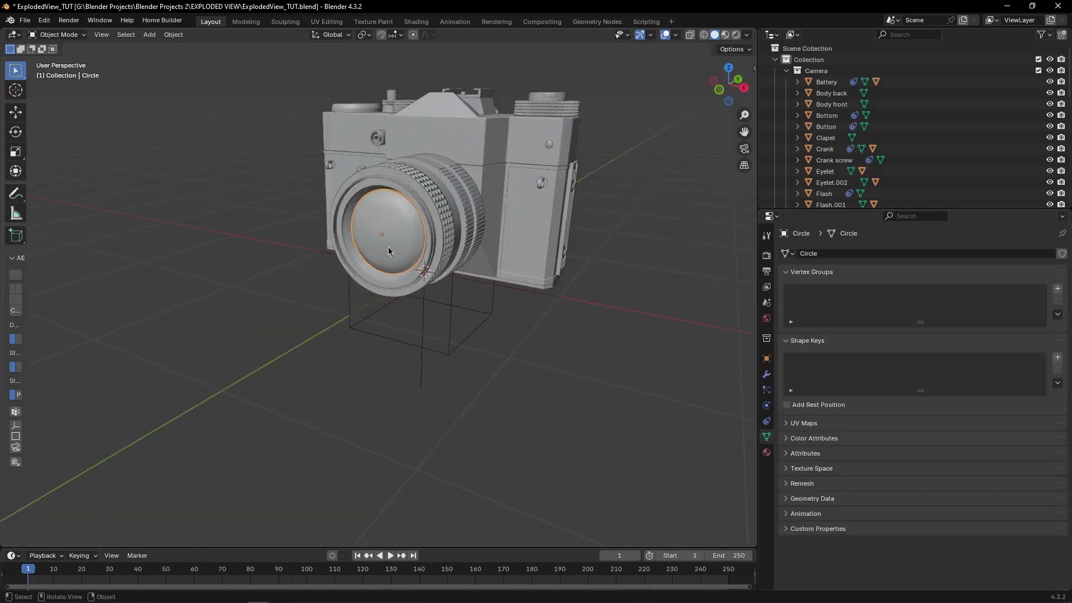
scroll(509, 295, up, 2)
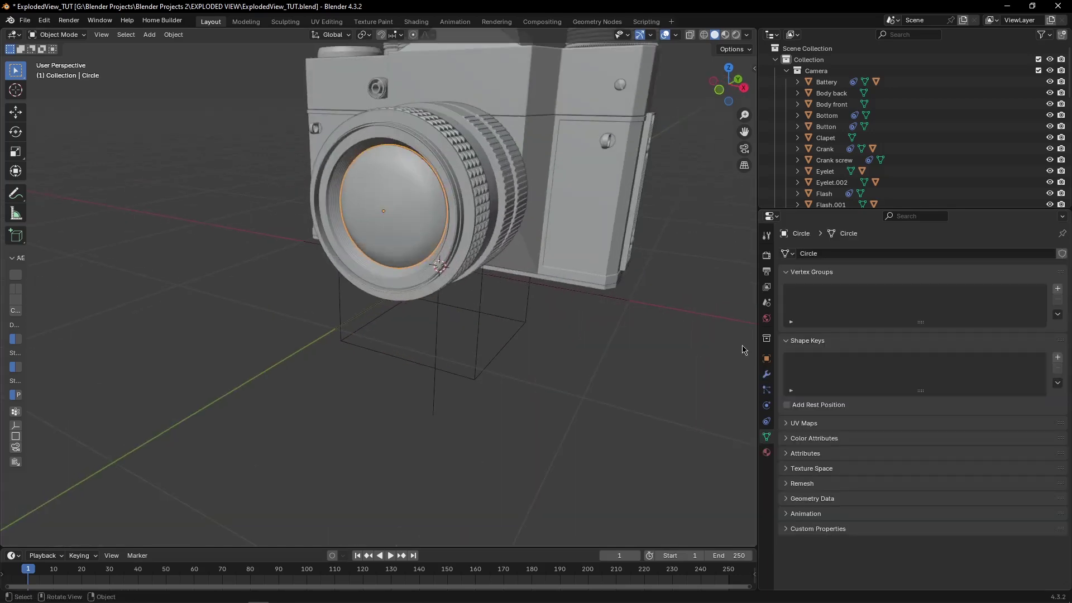
click(766, 426)
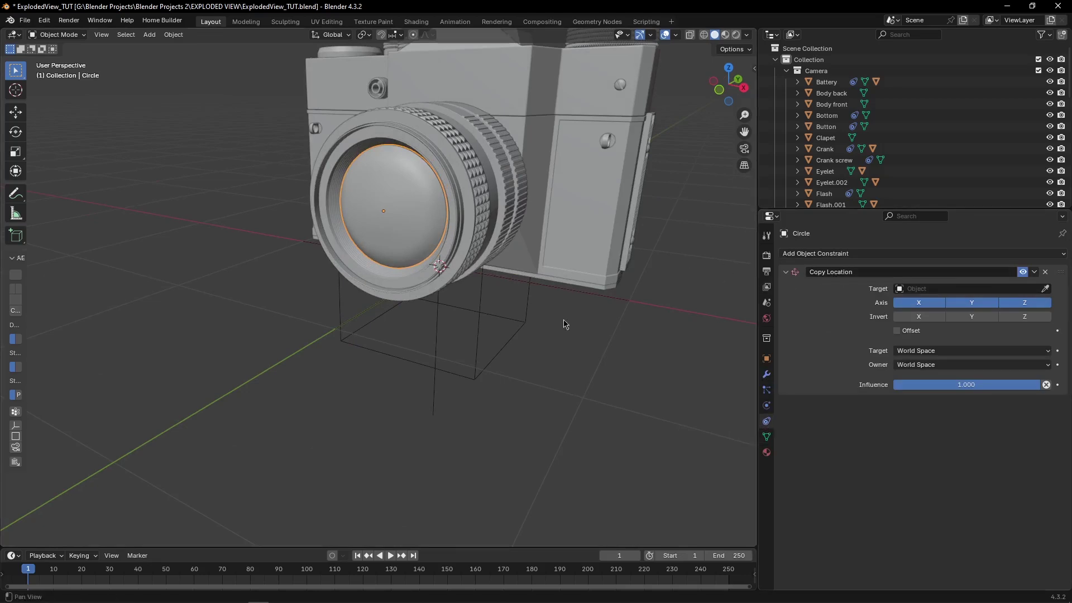
middle_drag(579, 327, 561, 315)
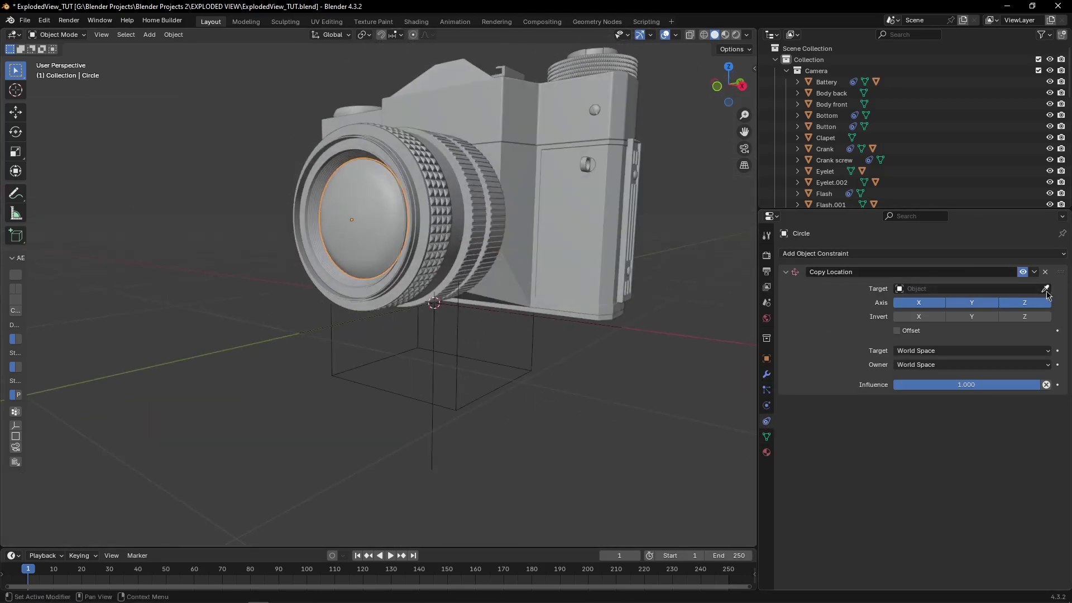
click(1044, 289)
click(519, 373)
click(533, 374)
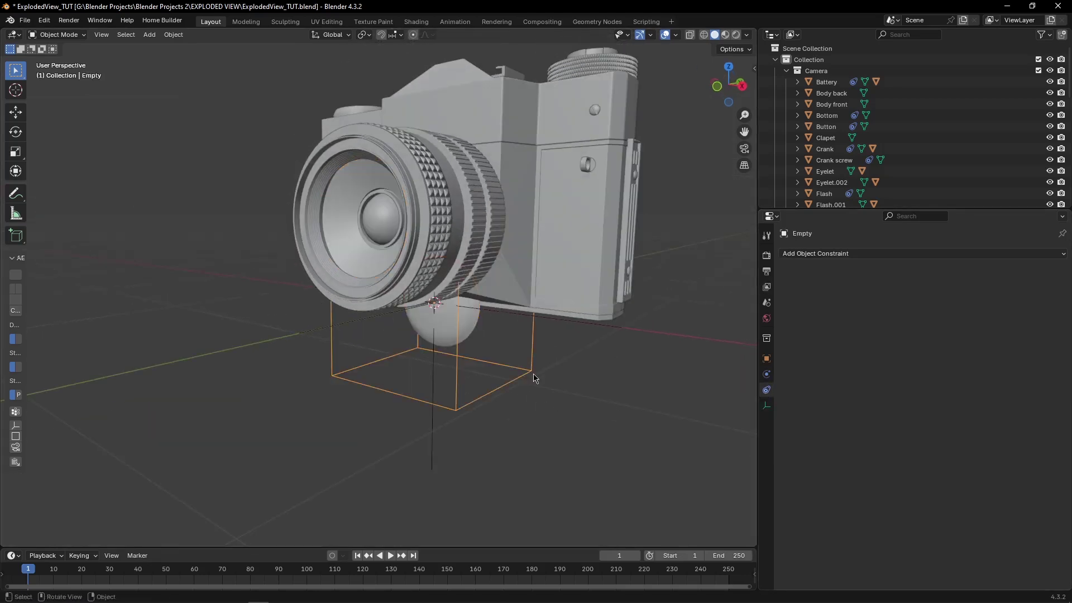
Step: Enable Offset in the front glass's Copy Location constraint and restrict it to the Y axis
click(451, 328)
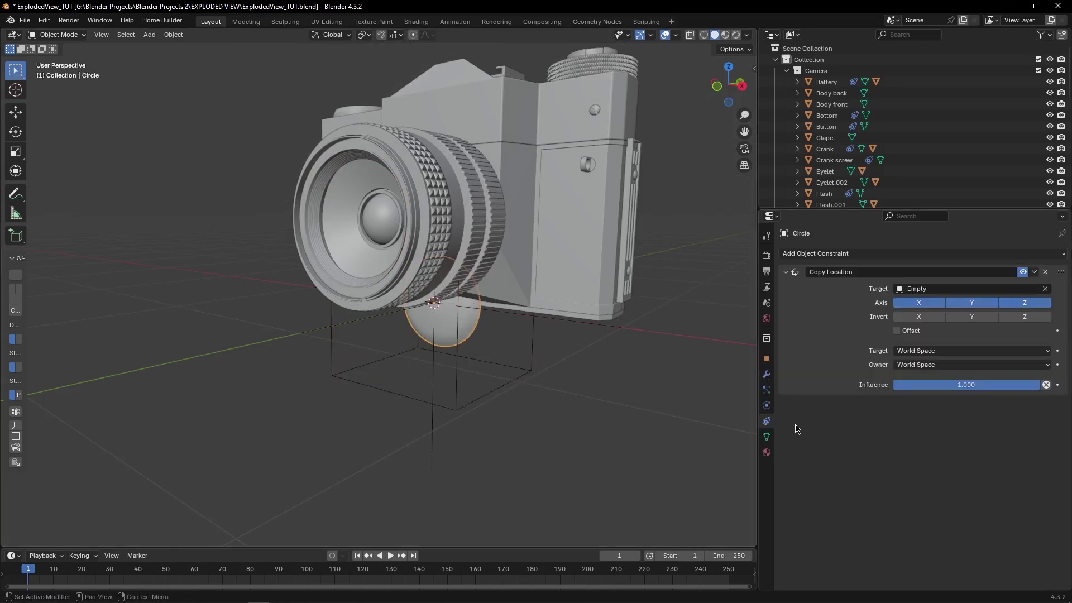
click(898, 330)
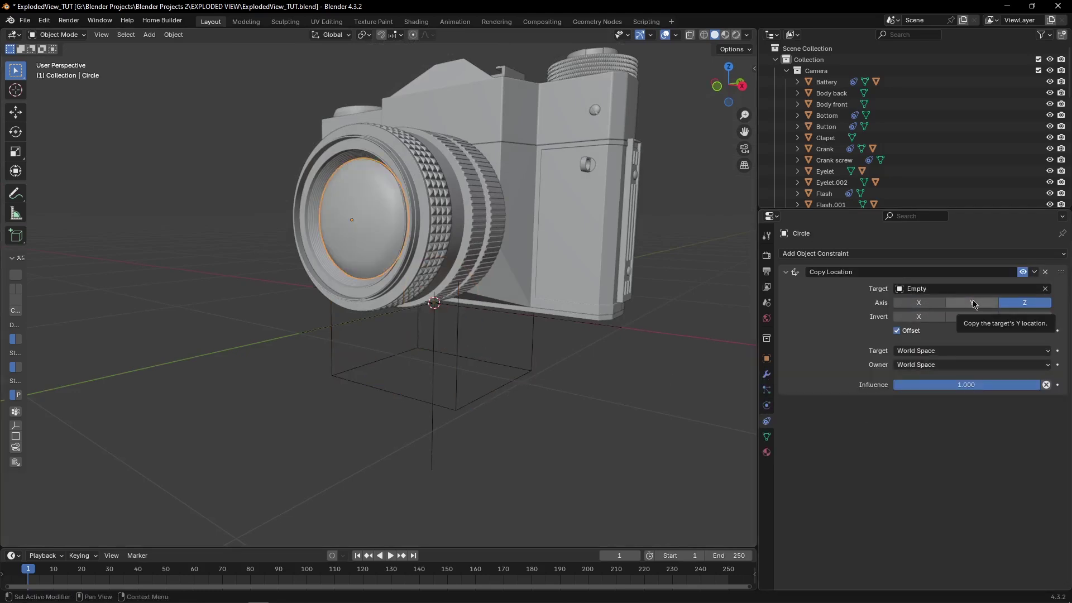
click(1039, 306)
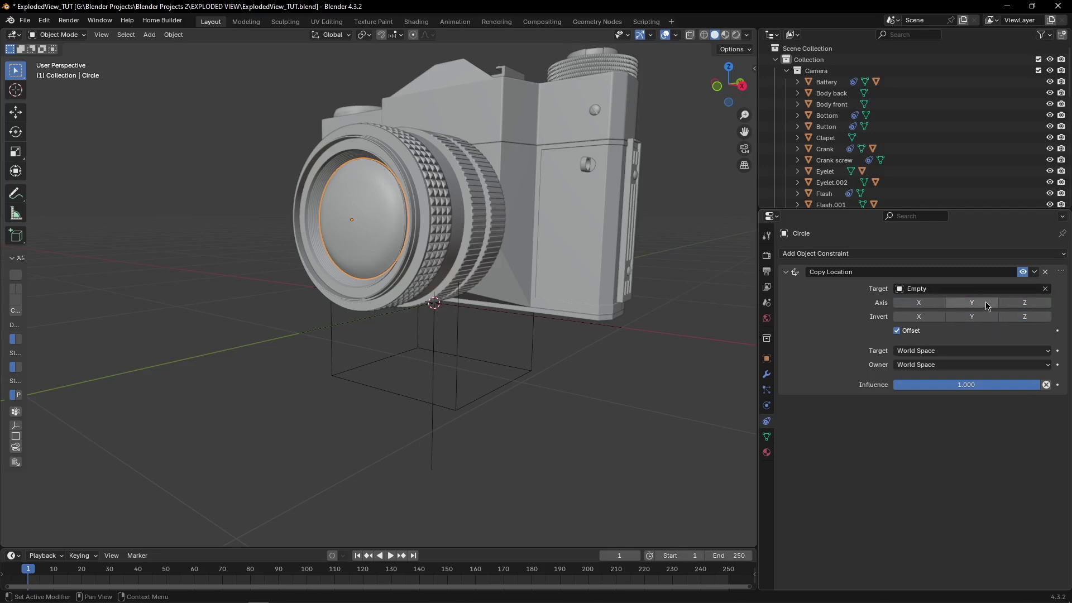
Step: Move the cube-shaped Empty about 0.63 m along negative Y to pull the front glass out of the lens
click(469, 390)
key(g)
key(y)
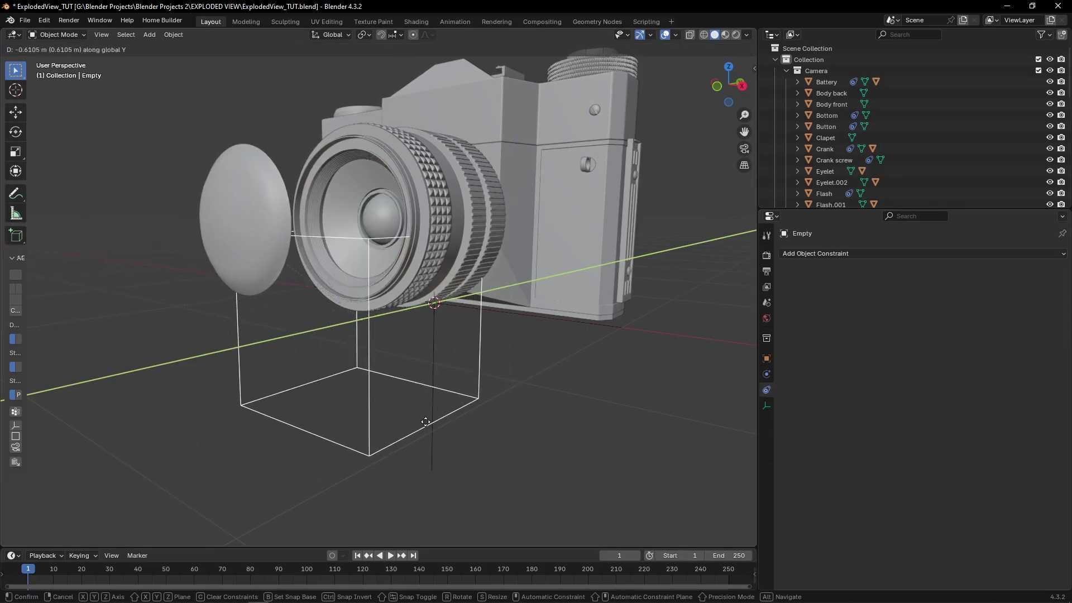
drag(426, 422, 479, 385)
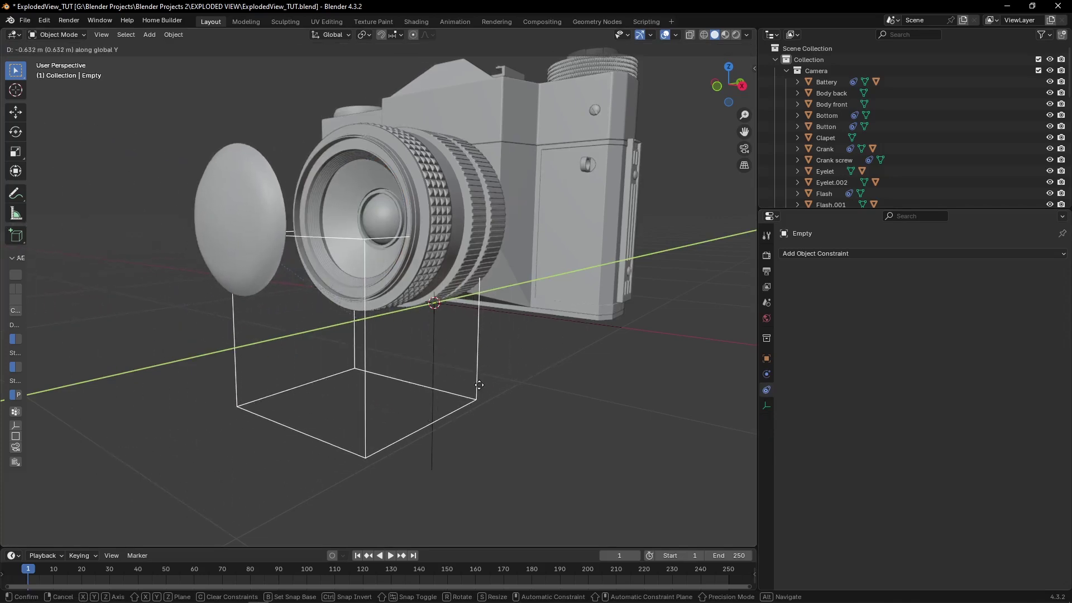
click(479, 385)
Step: Select the Lens and LensInside parts together, test-moving them to check which pieces they include
click(265, 202)
scroll(380, 298, up, 3)
middle_drag(380, 298, 451, 329)
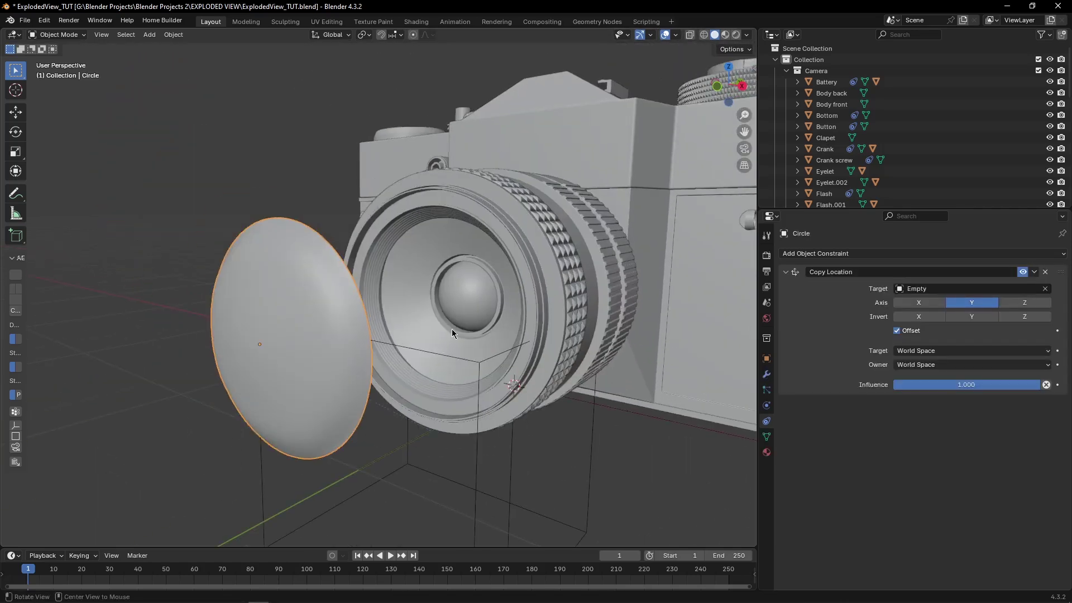
scroll(451, 329, up, 2)
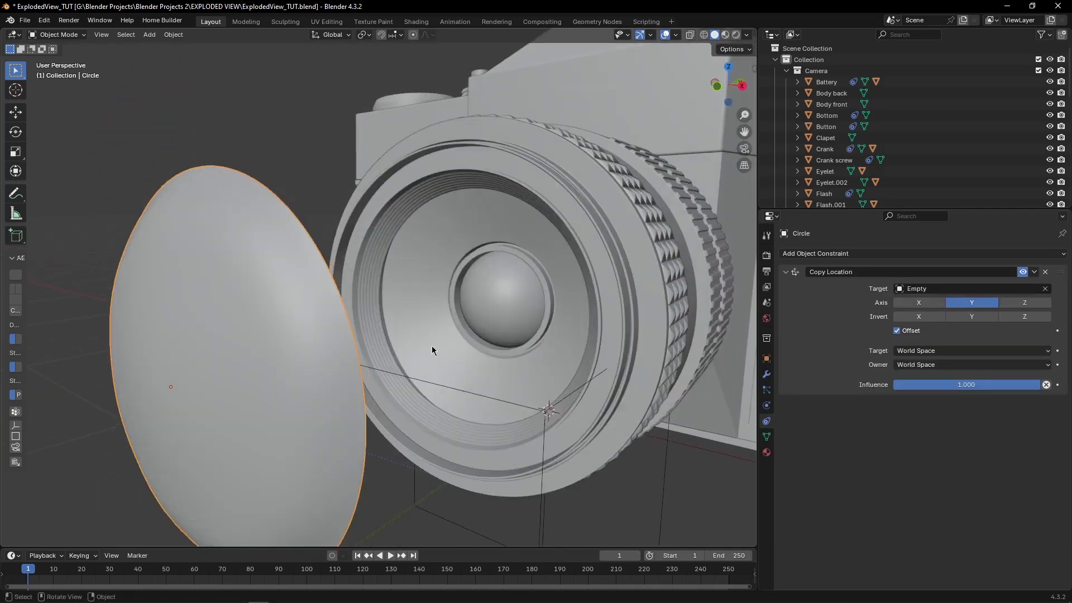
click(441, 260)
key(g)
right_click(503, 304)
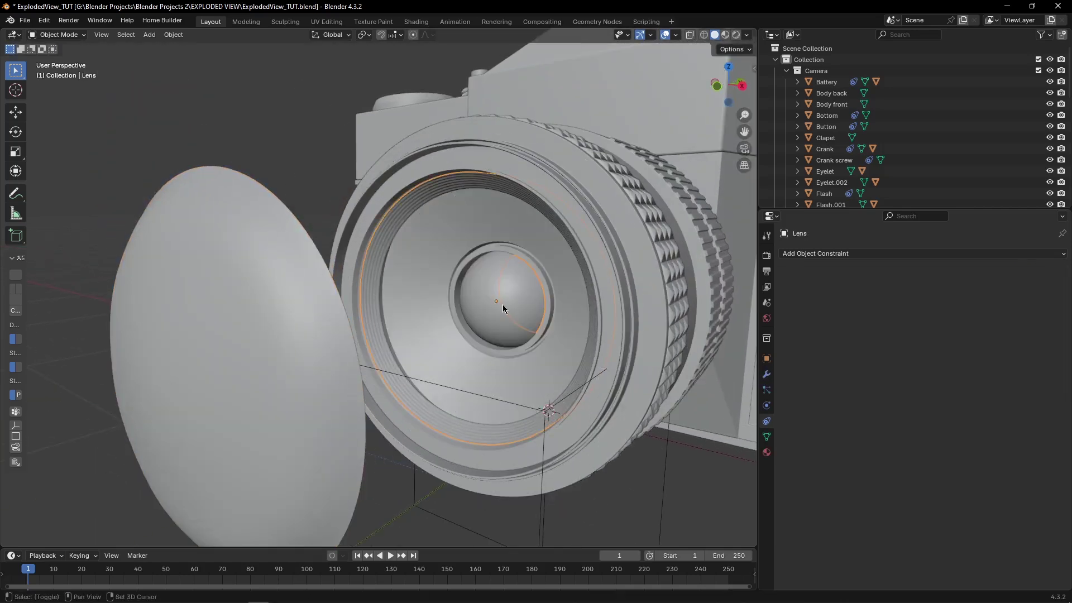
shift+click(503, 304)
key(g)
key(Escape)
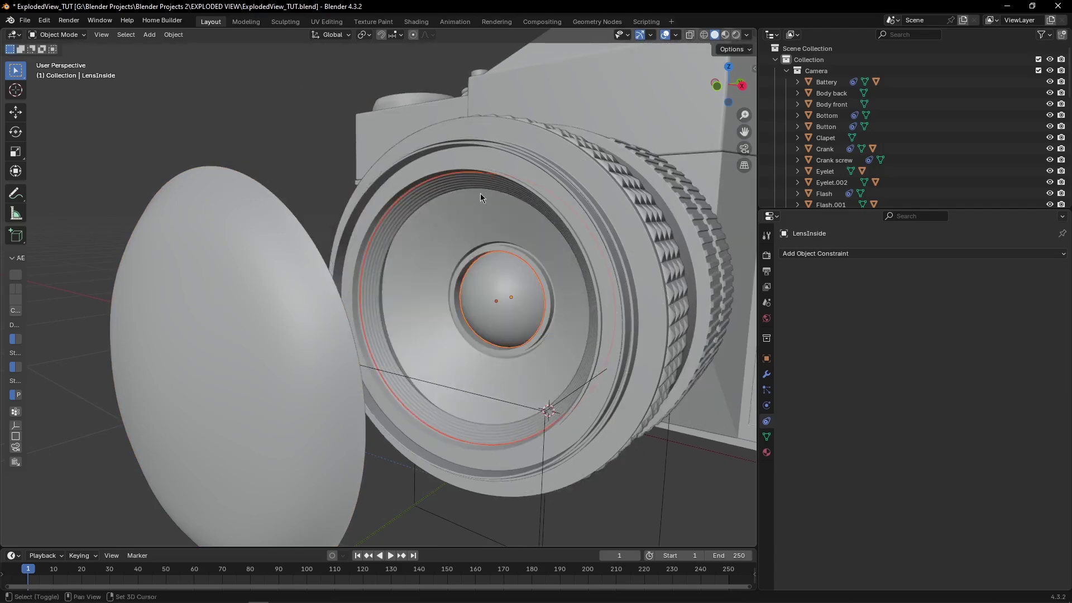
Step: Add the outer lens ring and the knurled focus ring to the selection, test-moving them to check the included parts
shift+click(568, 249)
key(g)
right_click(544, 305)
middle_drag(537, 306, 671, 349)
shift+click(246, 194)
scroll(355, 277, down, 1)
key(g)
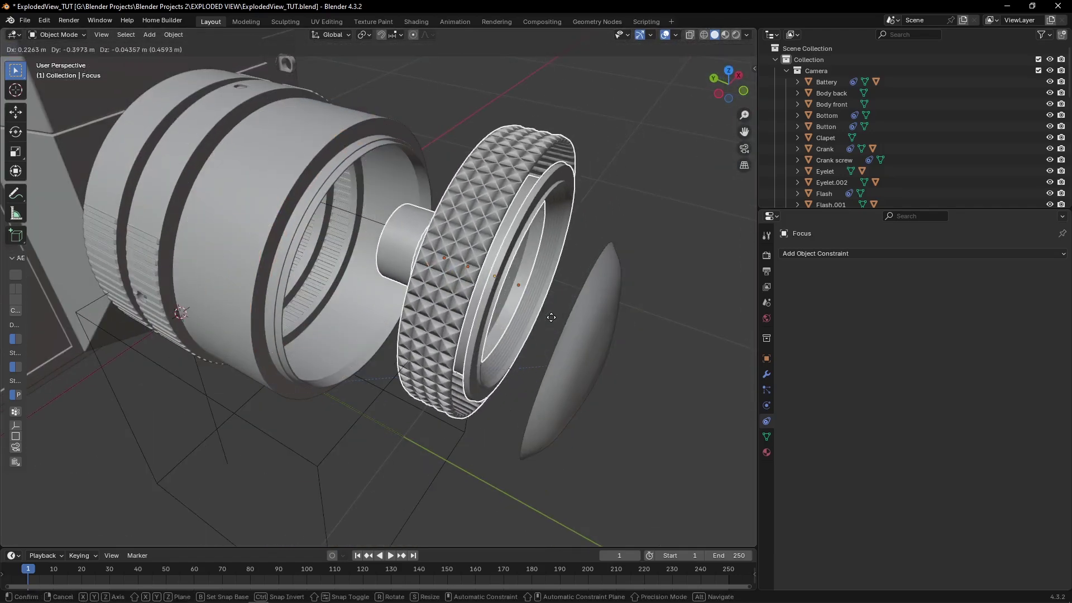
key(Escape)
Step: Test-move the selected lens parts with the lens barrel included to check what separates from the camera body
key(g)
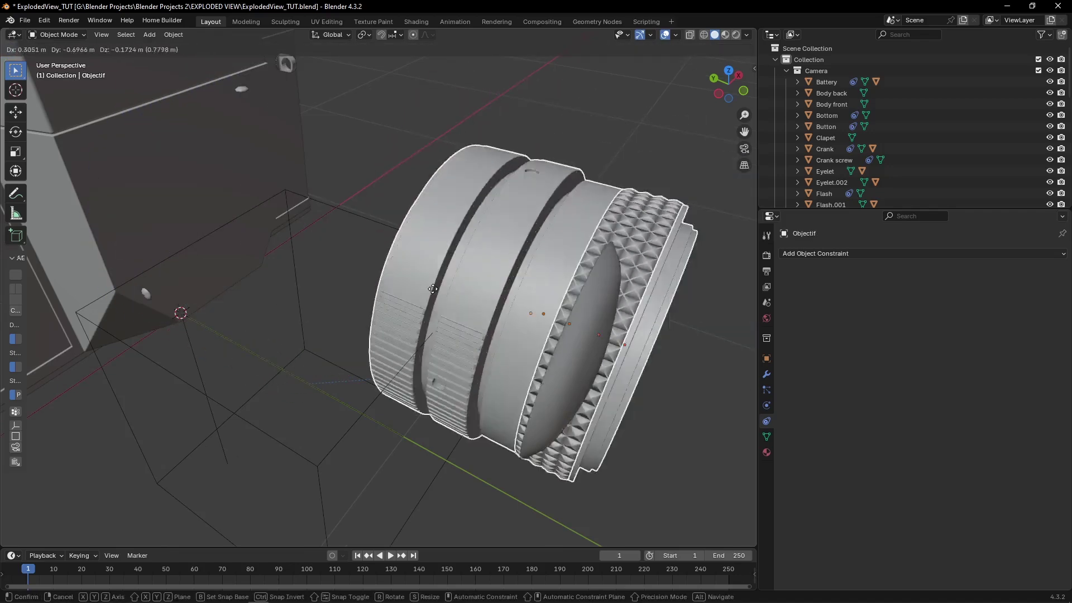
key(Escape)
key(g)
key(Escape)
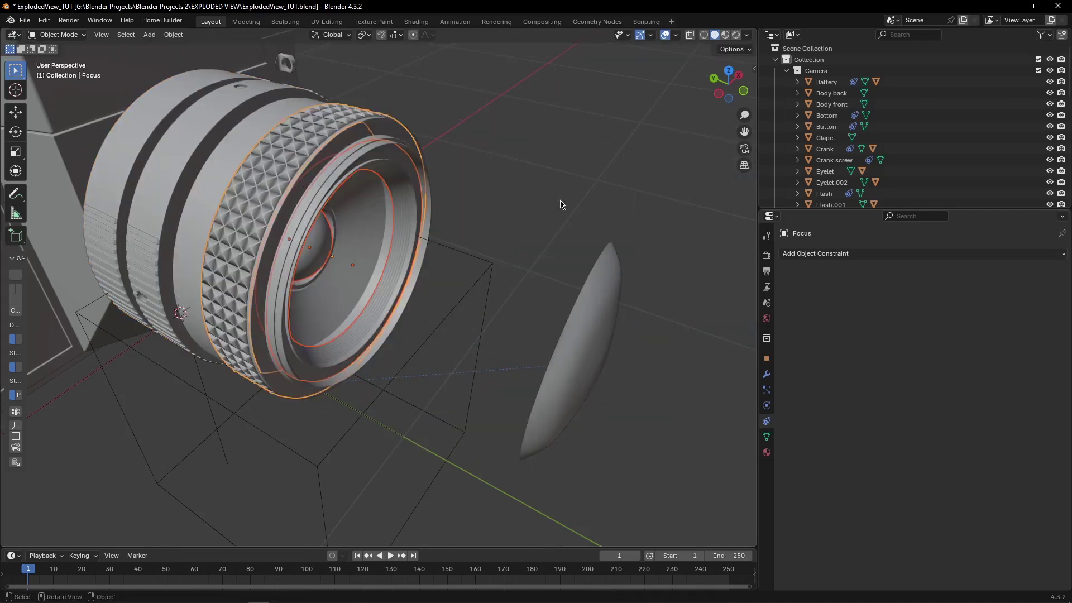
Step: Make the front glass the active object and copy its Copy Location constraint to the selected lens parts
middle_drag(437, 249, 489, 313)
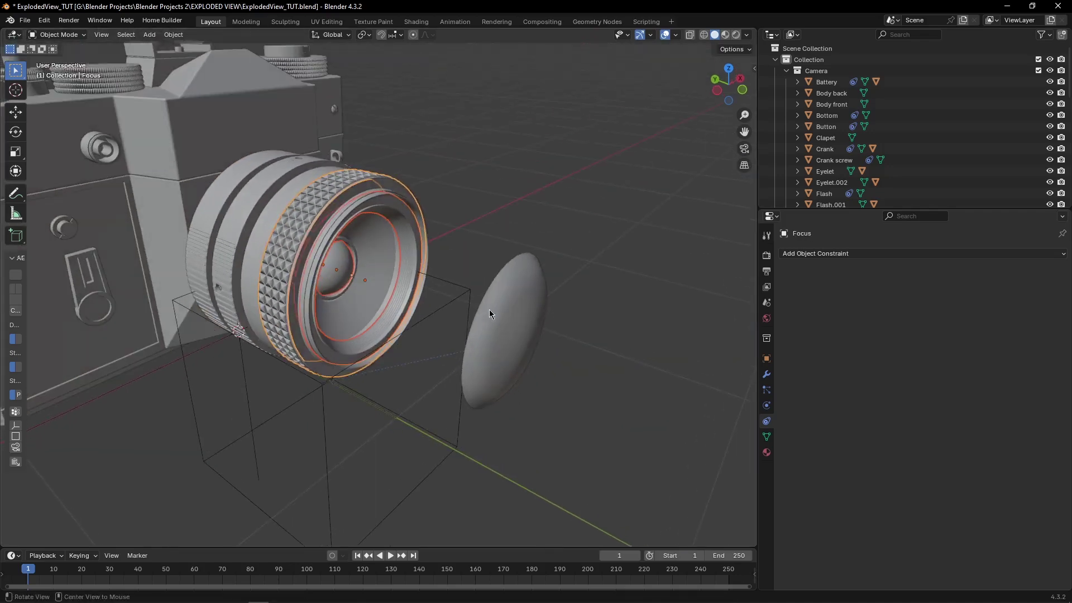
shift+click(536, 303)
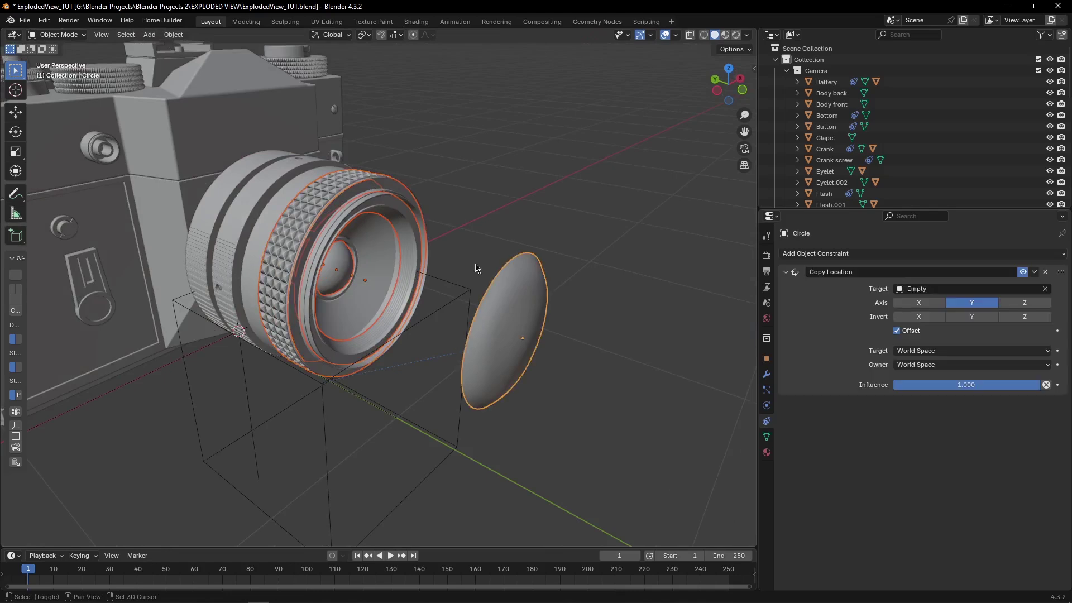
click(1035, 273)
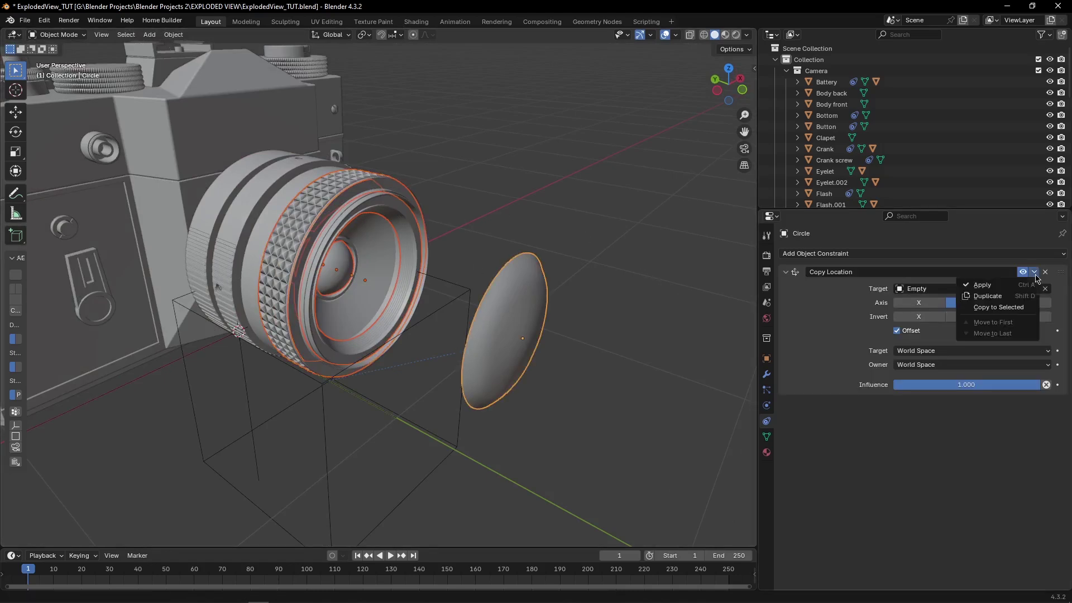
click(1001, 309)
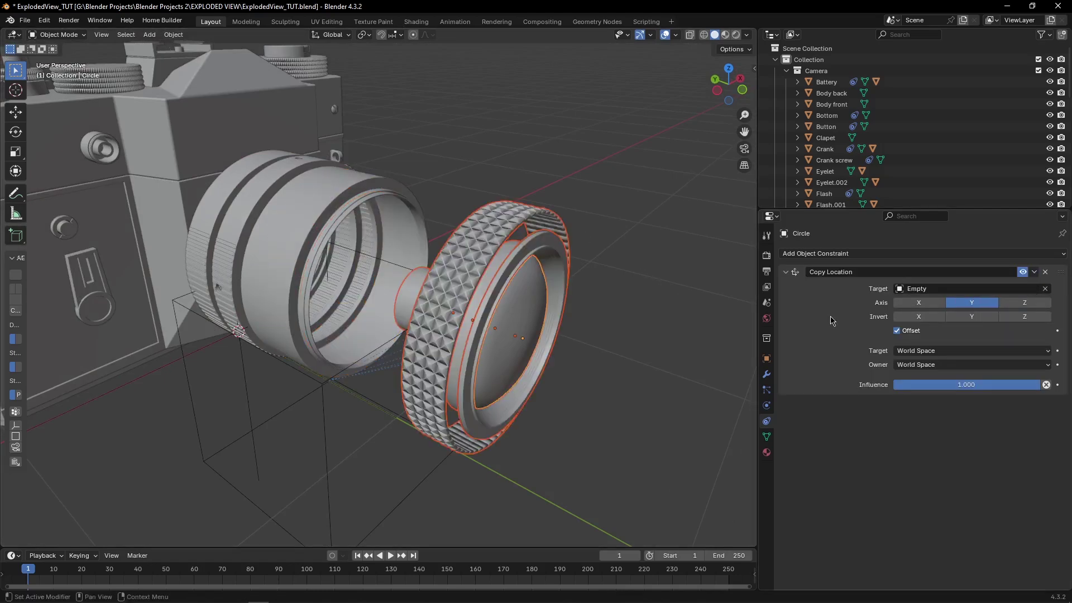
click(630, 308)
Step: Lower the Copy Location influence of the knurled focus ring so it trails behind the front lens parts
middle_drag(663, 335, 460, 296)
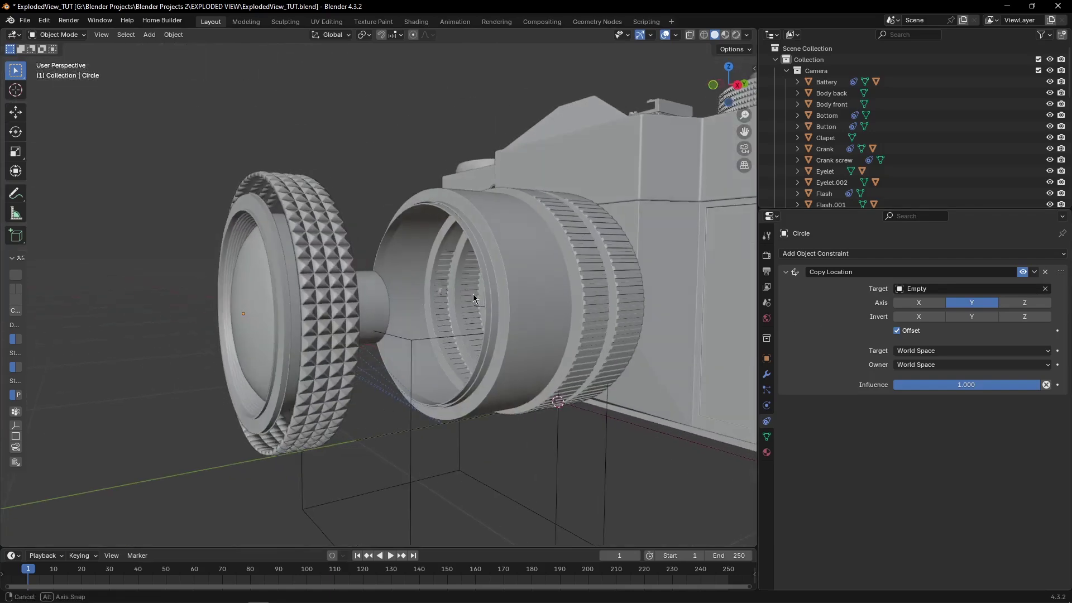
middle_drag(613, 350, 492, 368)
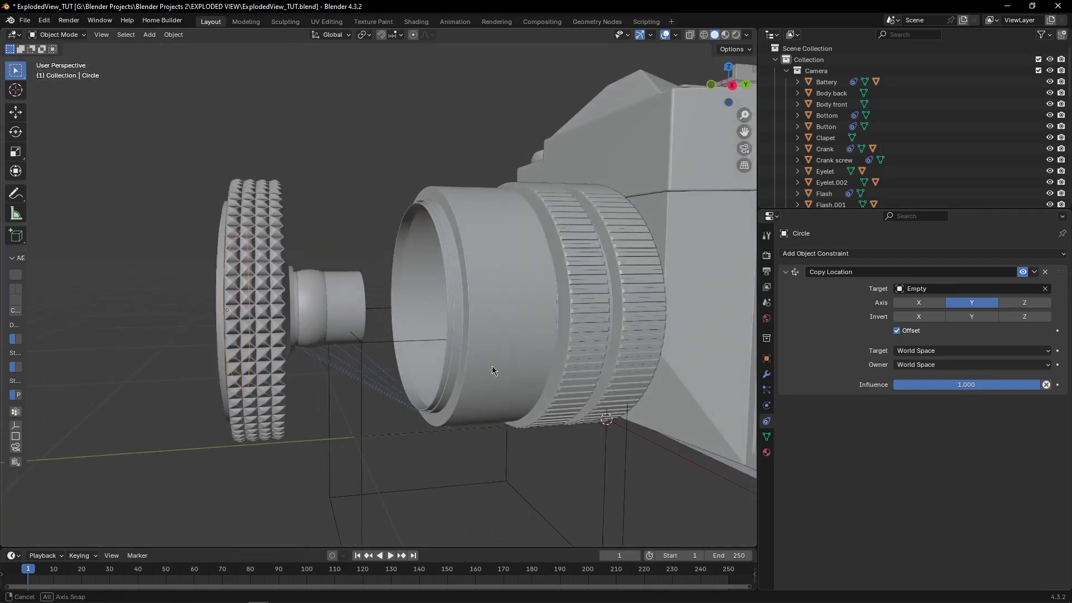
shift+middle_drag(555, 419, 629, 411)
click(339, 285)
drag(1040, 385, 987, 385)
Step: Move the cube-shaped Empty along negative Y to spread the lens parts further from the barrel
click(471, 477)
click(458, 474)
key(g)
key(y)
click(490, 481)
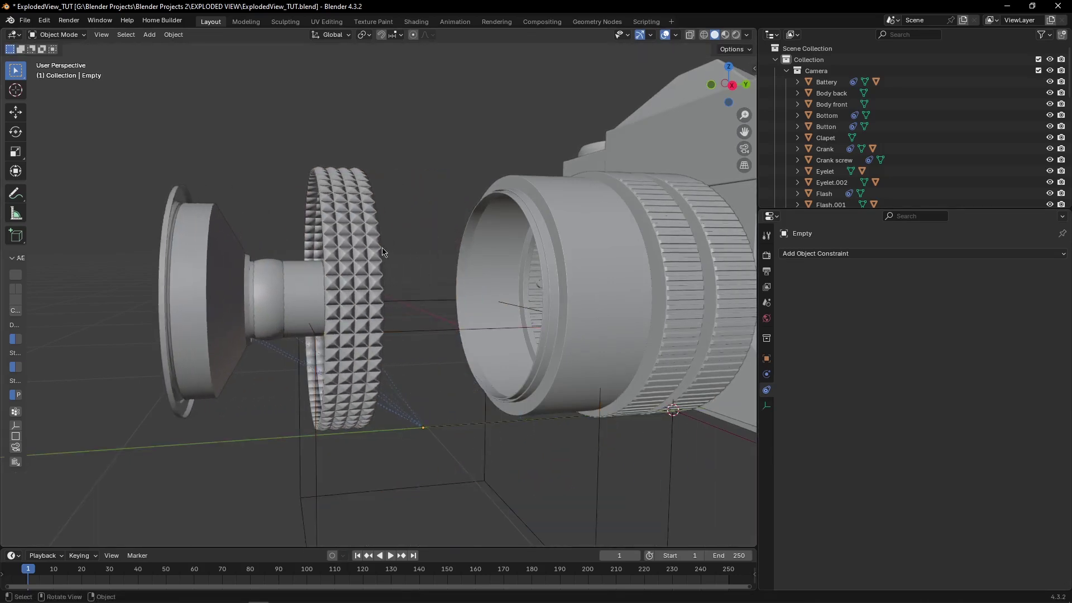
Step: Set the Copy Location influence to 0.347 on the focus ring and 0.664 on the Lens part
click(348, 242)
drag(1011, 391, 967, 391)
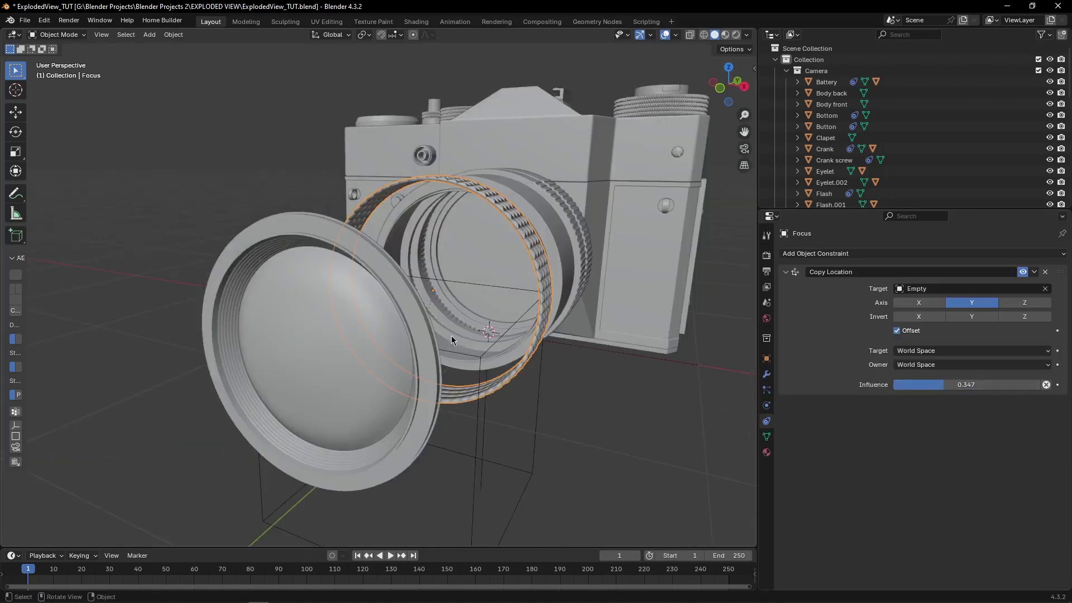
scroll(451, 336, down, 2)
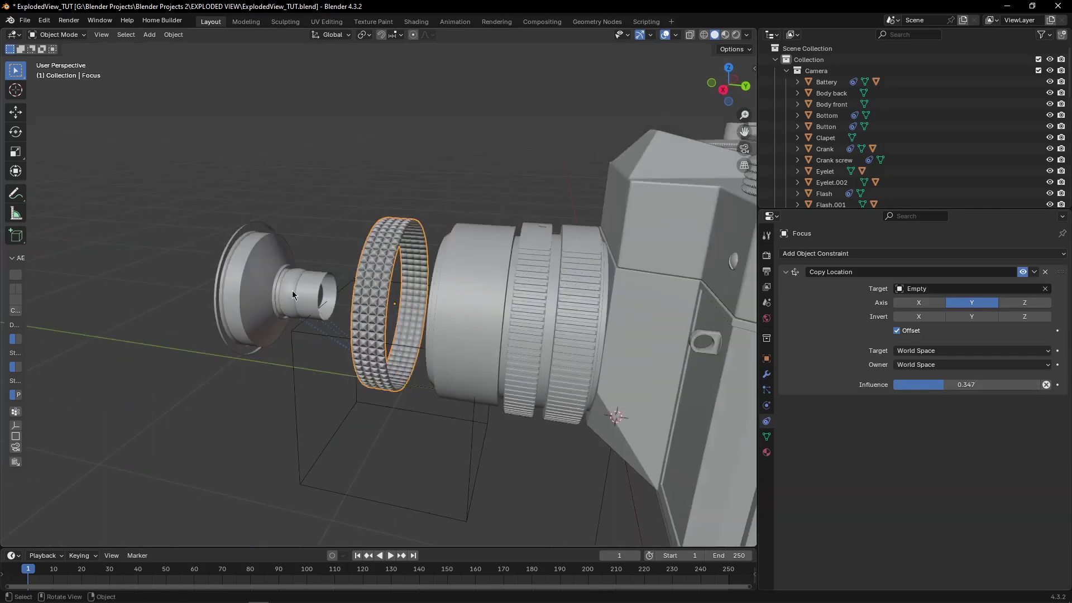
click(292, 290)
drag(1001, 387, 952, 386)
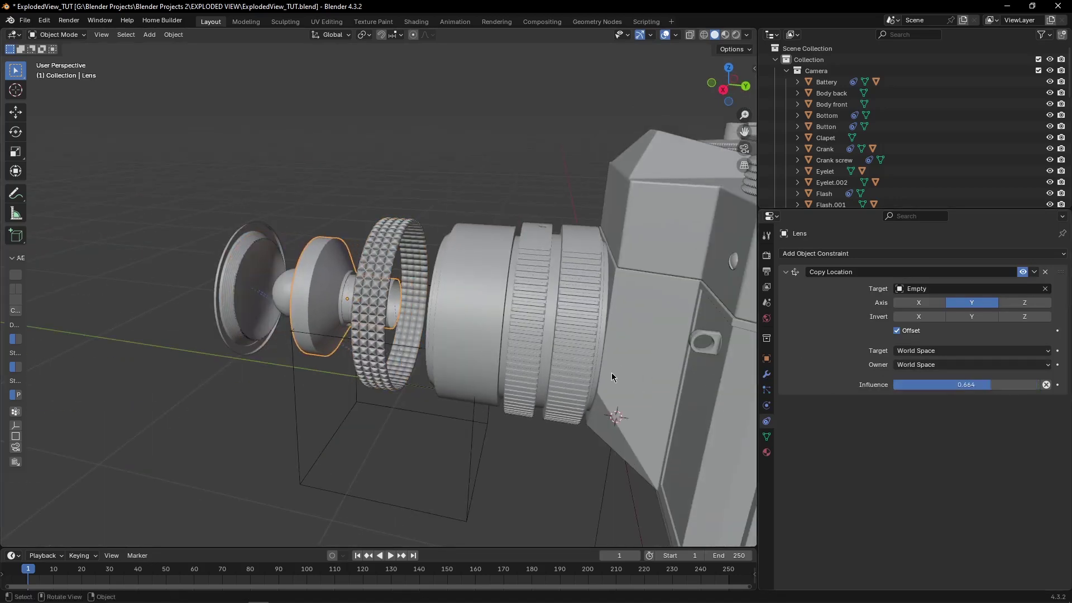
Step: Set the Copy Location influence of the LensRing part to 0.691
middle_drag(612, 373, 269, 303)
click(270, 304)
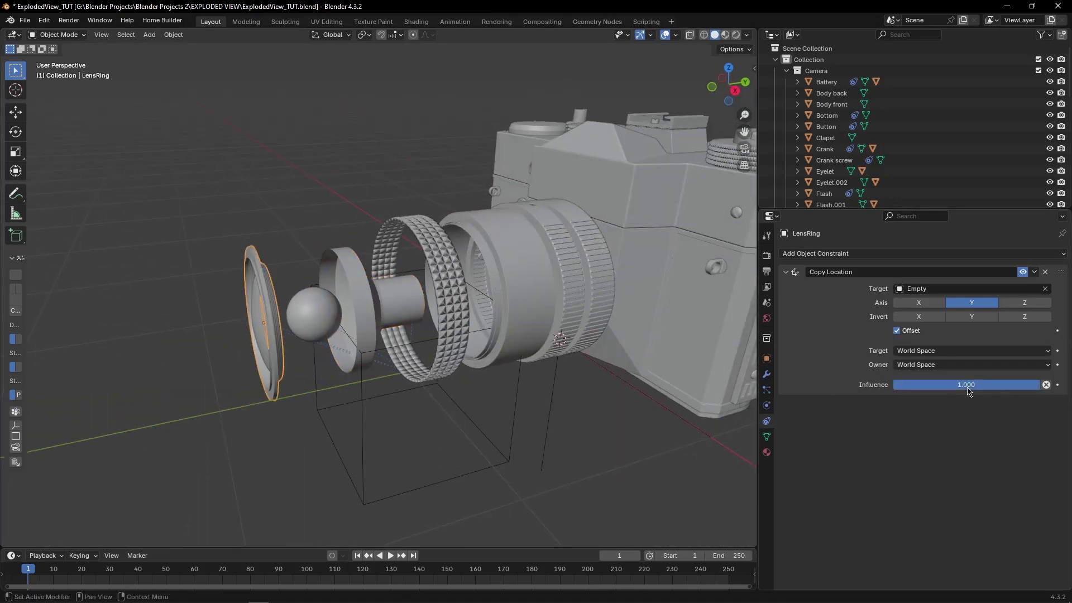
drag(999, 385, 953, 385)
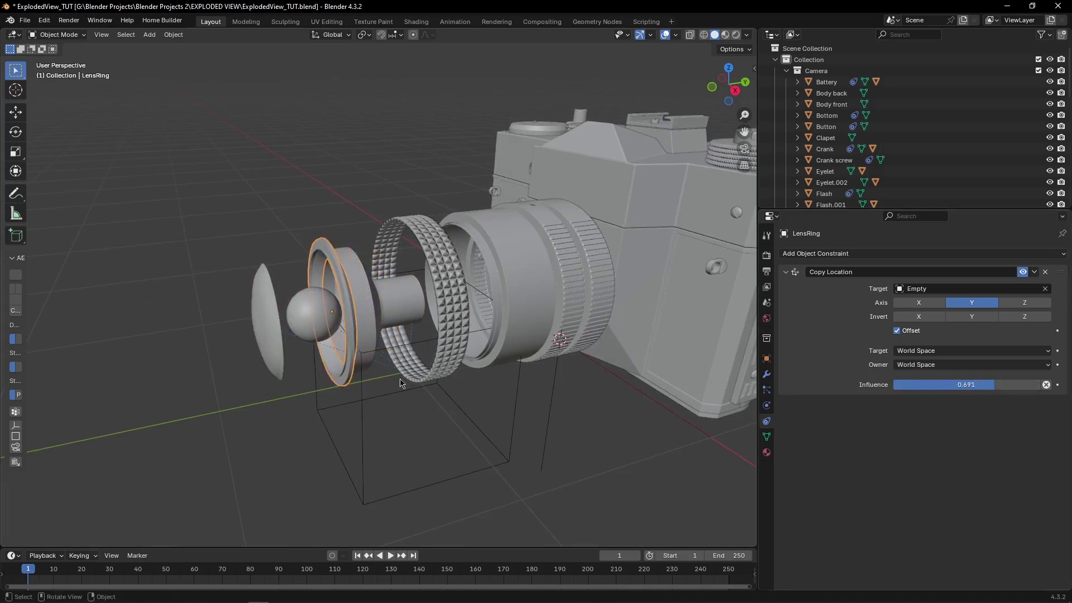
Step: Pull the cube-shaped Empty further along negative Y to widen the gaps between the lens parts
click(360, 414)
key(g)
key(y)
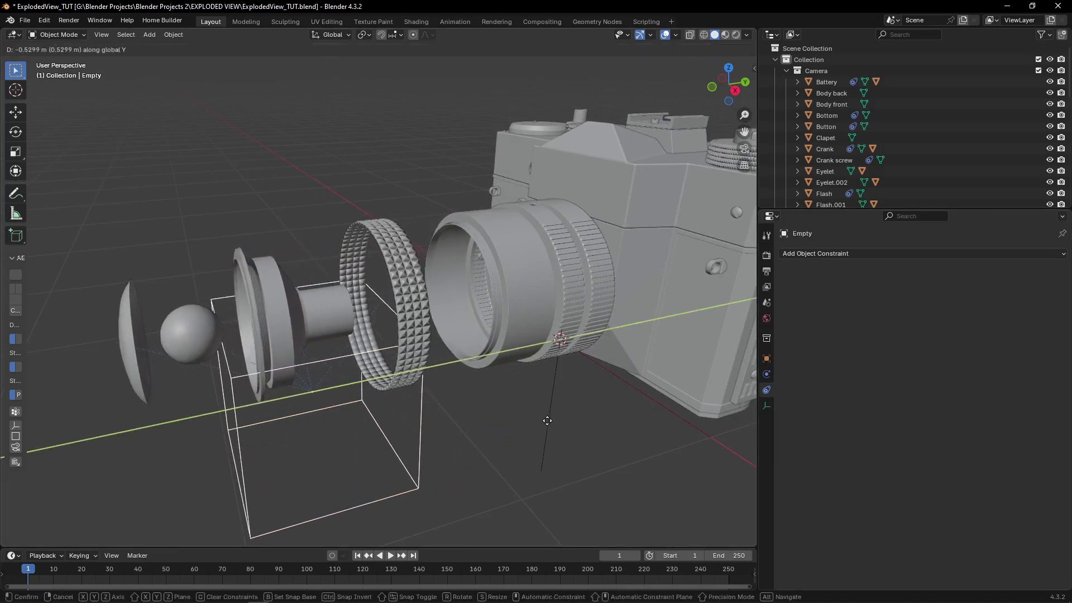
click(433, 406)
Step: Lower the focus ring's Copy Location influence to 0.260 and adjust the spacing of the neighbouring lens parts
middle_drag(433, 406, 545, 326)
click(399, 296)
click(545, 327)
drag(943, 385, 691, 385)
click(434, 311)
click(248, 331)
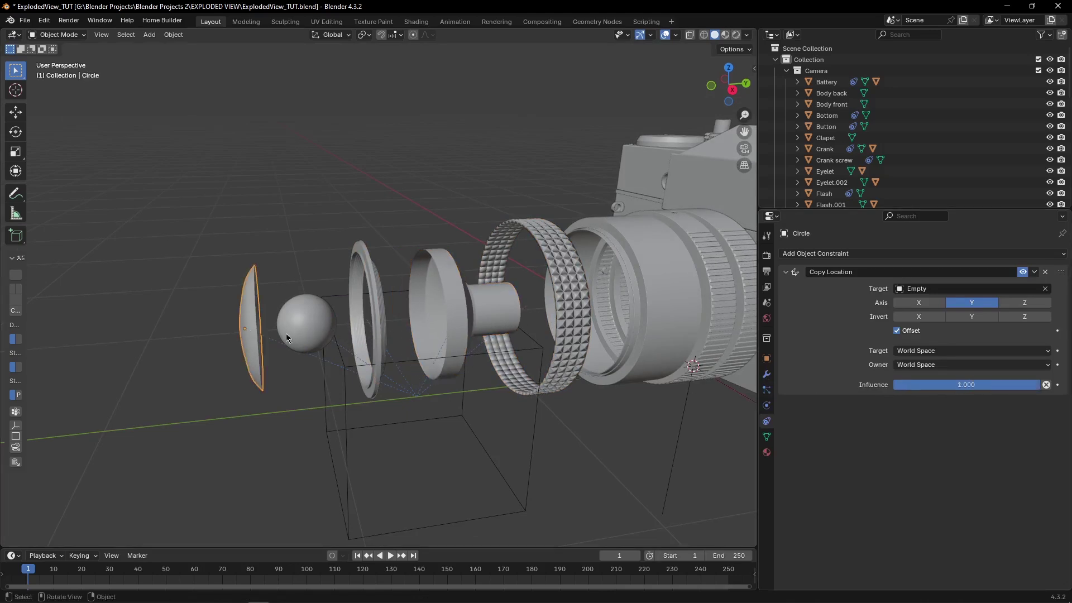
Step: Slide the cube-shaped Empty along the Y axis again to extend the lens explosion
click(477, 357)
key(g)
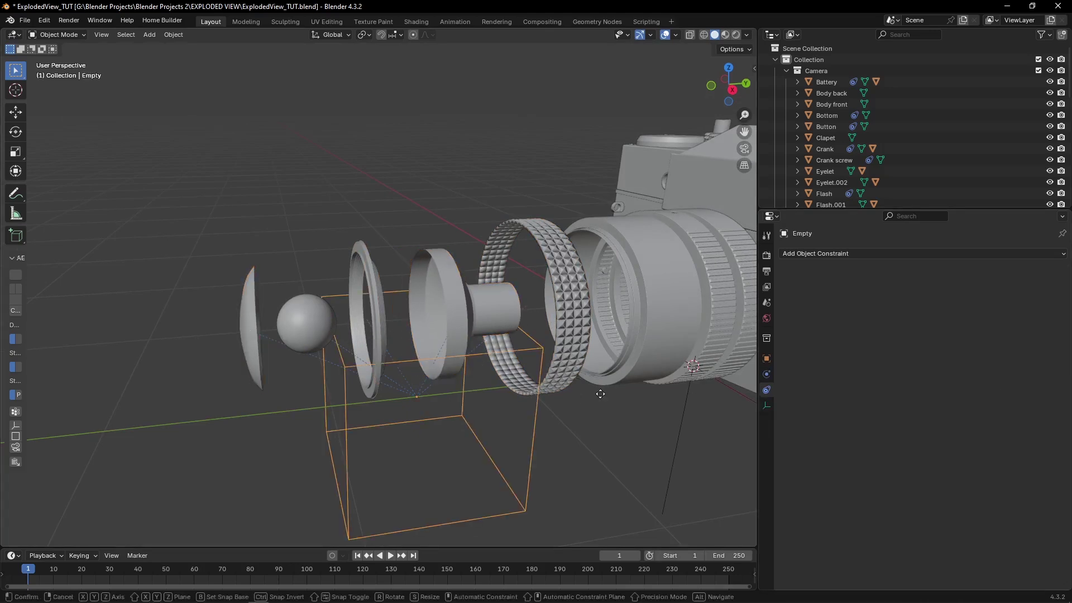
key(y)
click(557, 391)
Step: Fine-tune the focus ring's Copy Location influence to balance its gap between the Lens part and the barrel
click(424, 318)
click(559, 313)
middle_drag(559, 312, 545, 304)
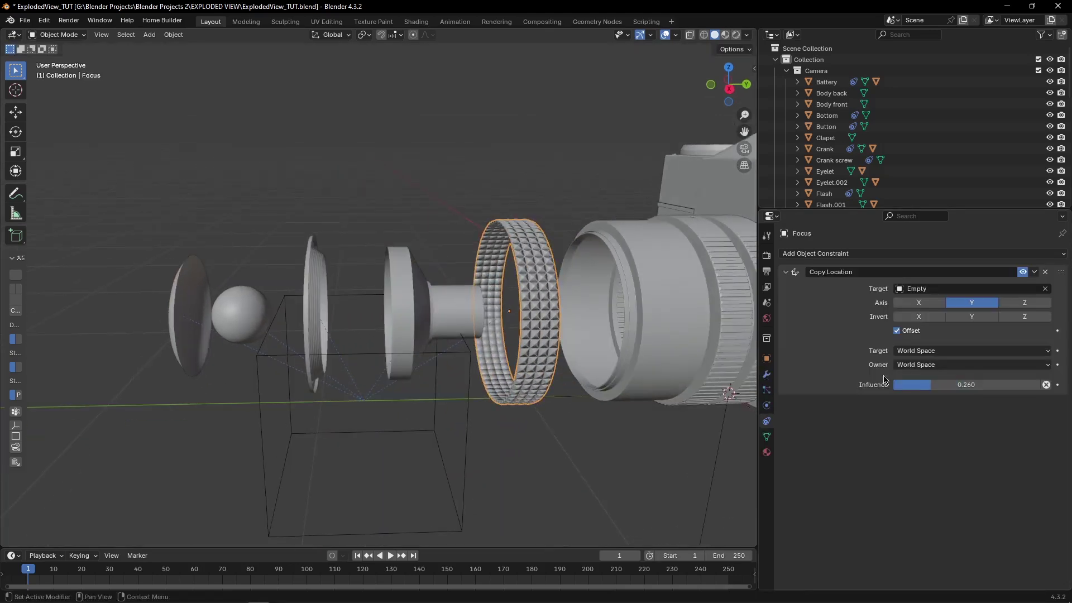
drag(923, 386, 930, 386)
middle_drag(558, 312, 544, 304)
drag(962, 388, 937, 386)
Step: Fine-tune the spacing of the front lens parts, setting the front glass's Copy Location influence to 0.864
click(405, 306)
click(315, 304)
click(256, 307)
click(957, 386)
click(167, 324)
click(184, 305)
right_click(554, 389)
click(554, 384)
Step: Preview the lens closing up by sliding the cube-shaped Empty along positive Y, and cancel the move
scroll(551, 390, down, 2)
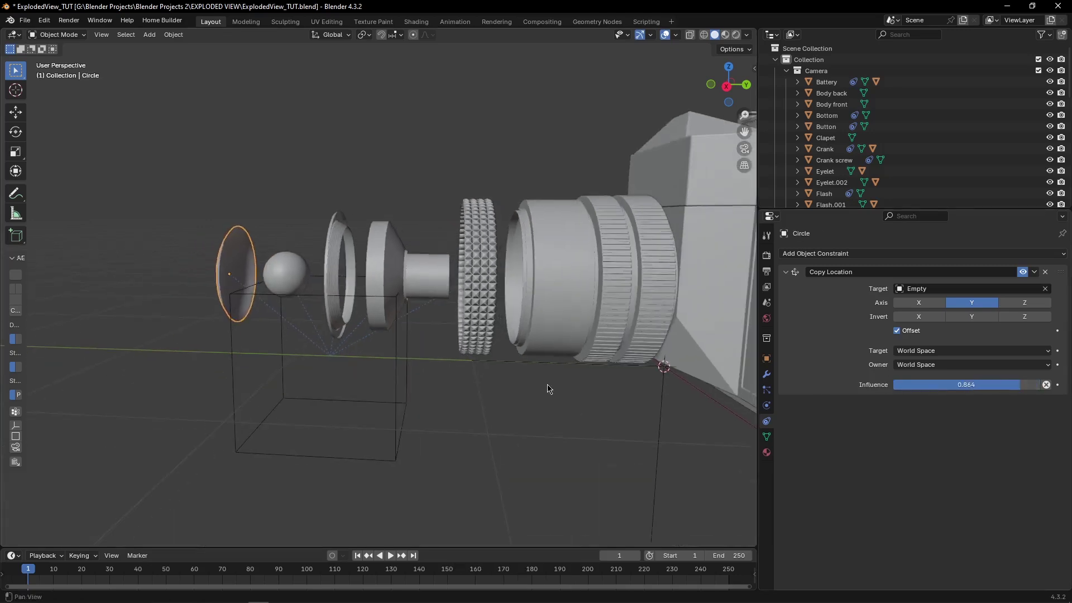
middle_drag(550, 390, 454, 386)
click(455, 386)
scroll(457, 388, down, 1)
click(449, 375)
key(g)
key(y)
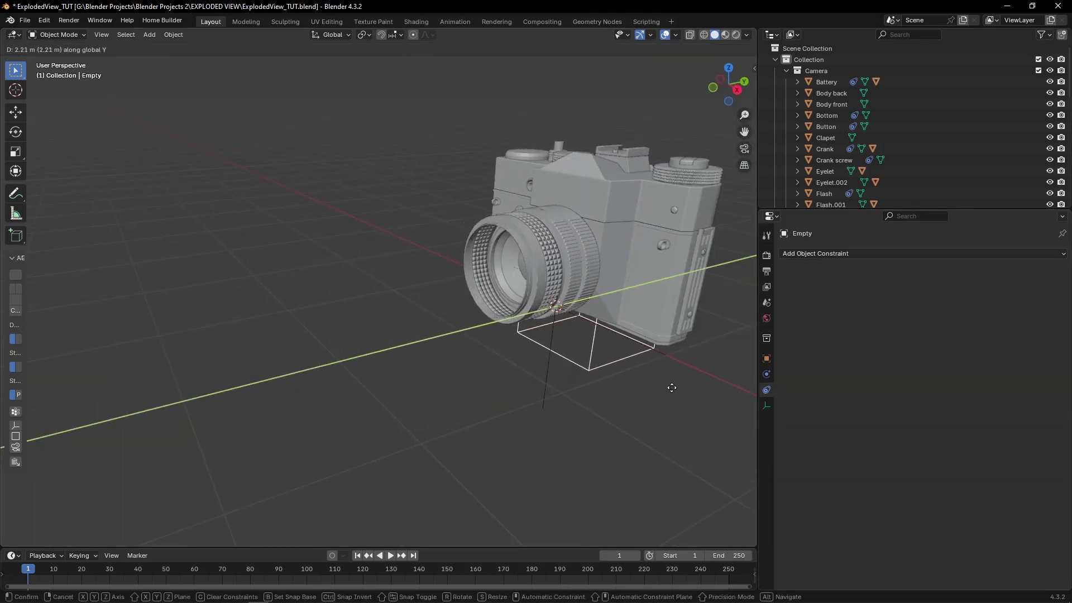
right_click(671, 390)
Step: Apply All Transforms to the cube-shaped Empty
key(ctrl+a)
key(ctrl+a)
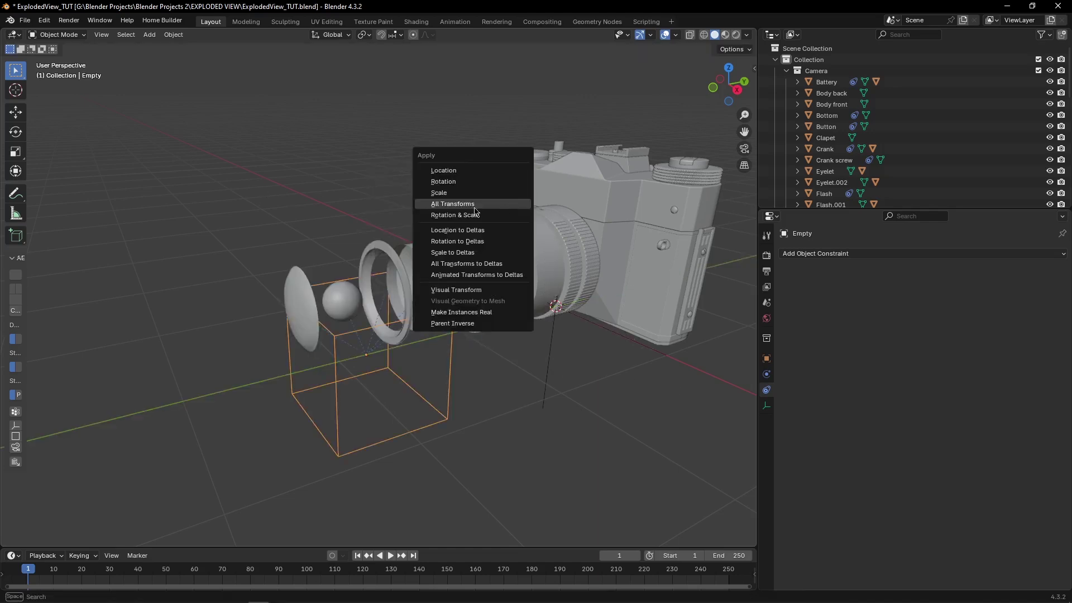
click(441, 205)
shift+middle_drag(585, 385, 571, 246)
scroll(420, 244, down, 2)
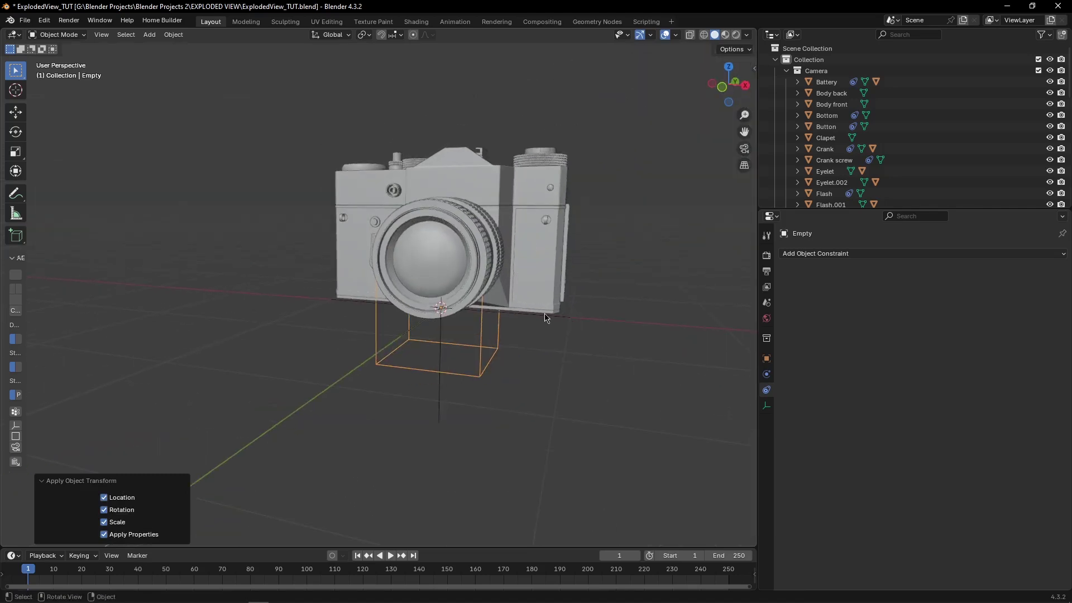
Step: Preview the lens explosion by sliding the cube-shaped Empty along negative Y from different angles, cancelling each move
key(s)
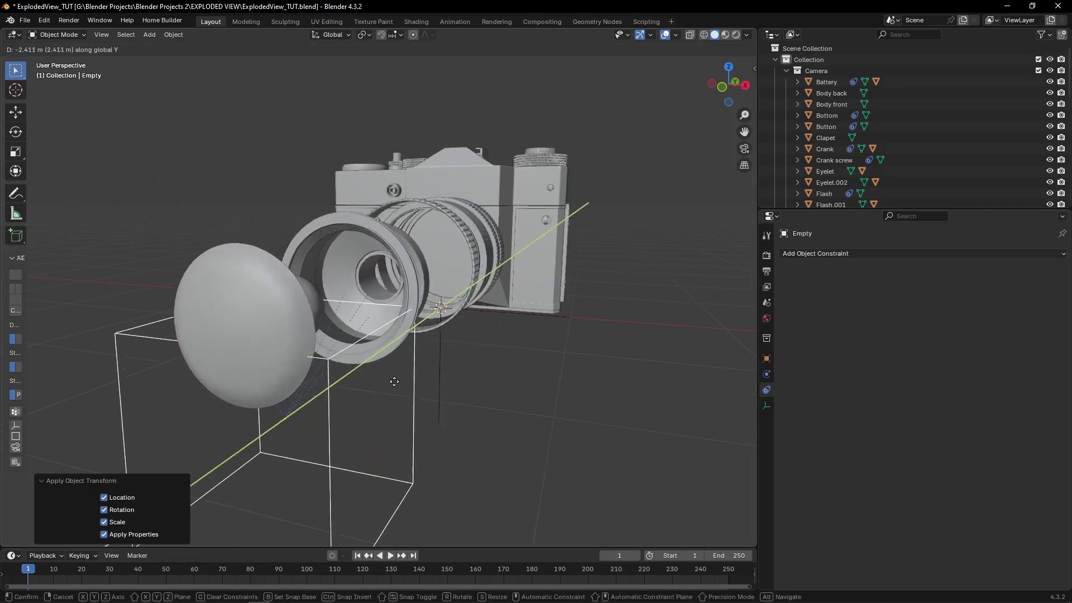
key(Escape)
middle_drag(594, 294, 564, 299)
key(g)
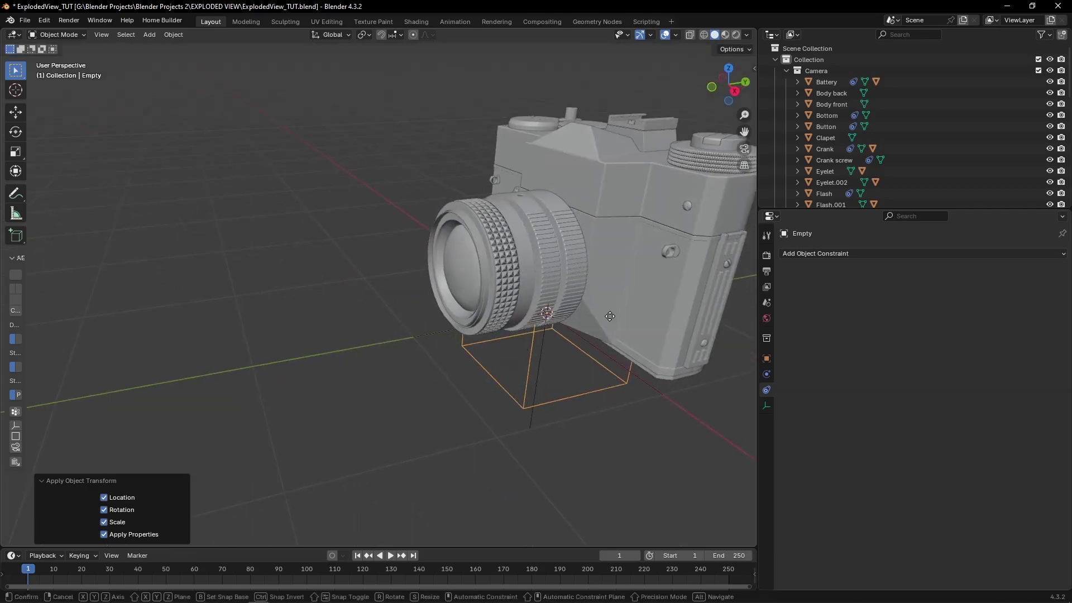
key(y)
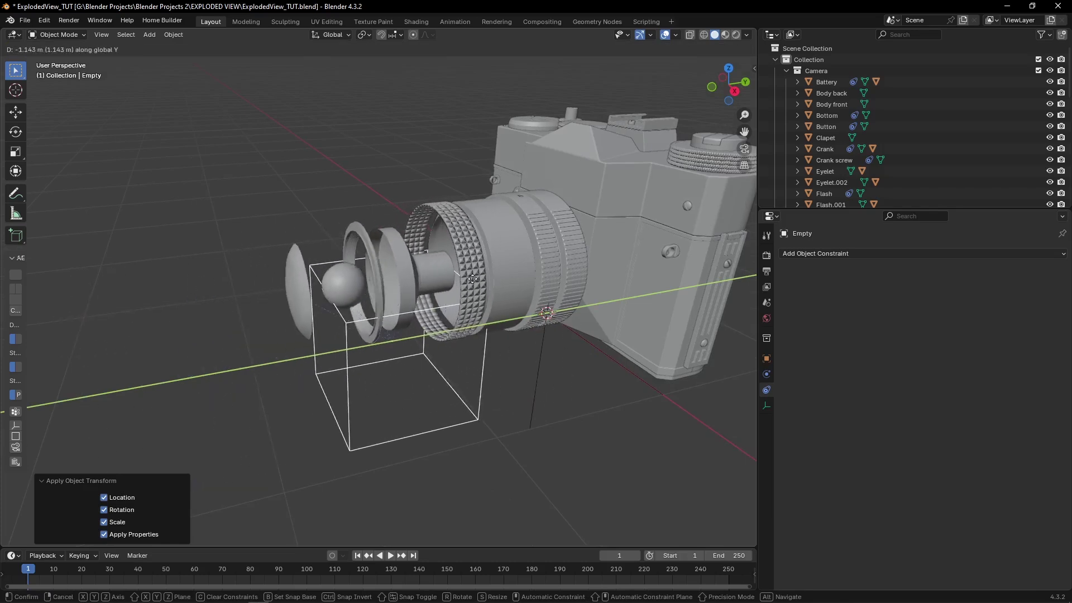
key(Escape)
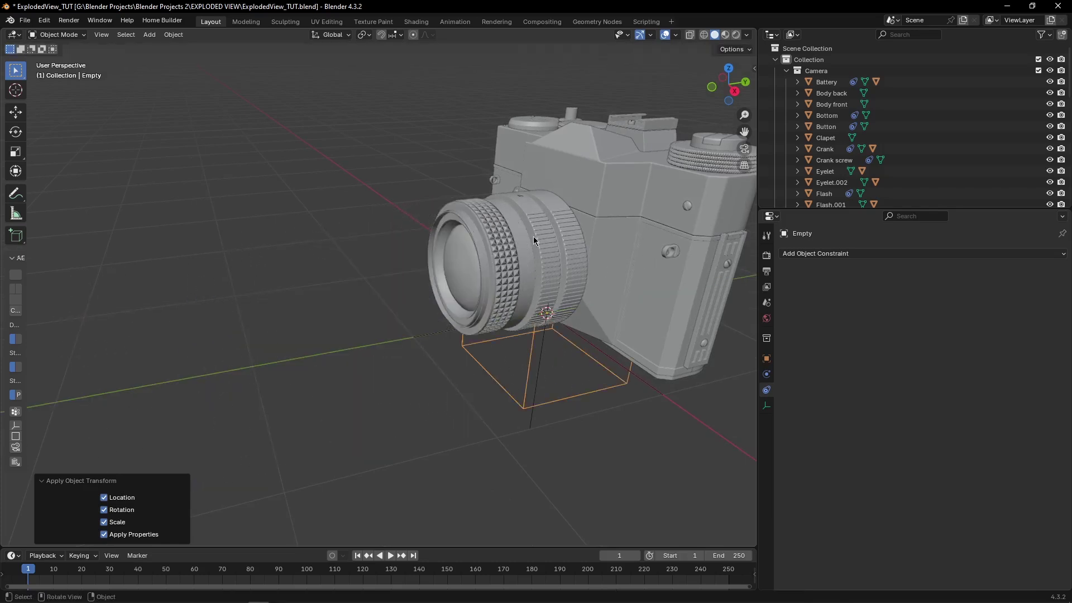
Step: Move the cube-shaped Empty about 2.12 m along negative Y to explode the lens parts
scroll(576, 260, down, 3)
ctrl+scroll(573, 307, up, 4)
key(g)
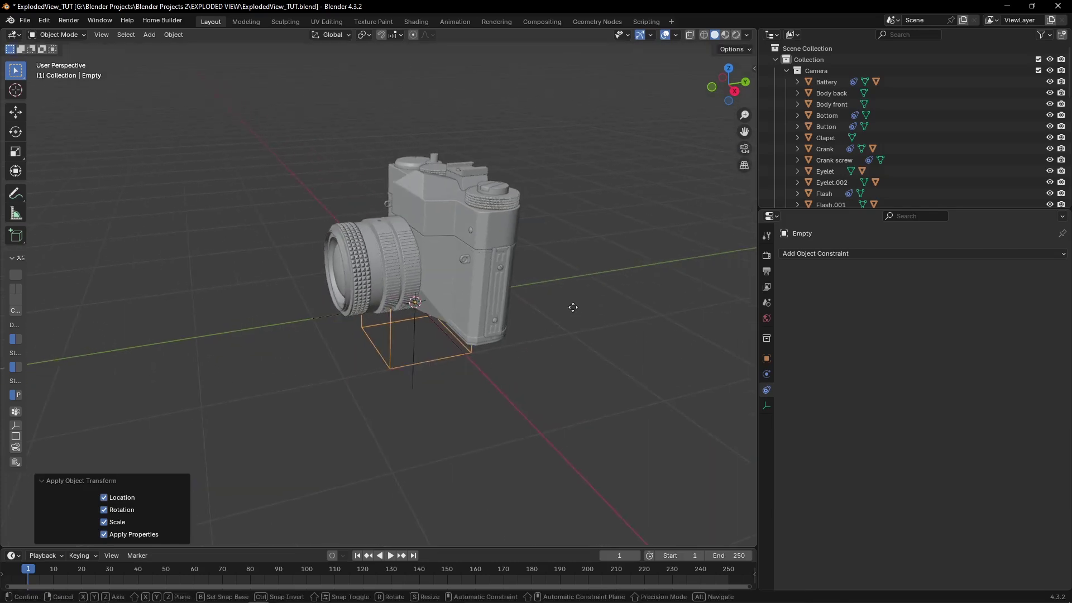
key(y)
click(404, 357)
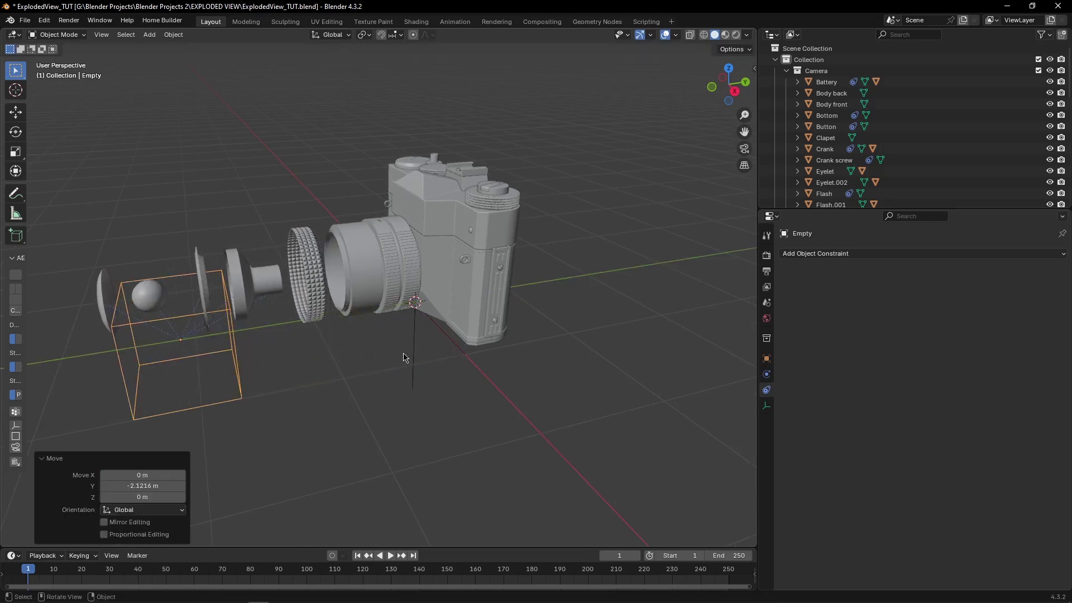
Step: Move the upper parts' Empty about 1.1 m up along Z to explode the camera's upper parts
click(414, 350)
key(g)
key(z)
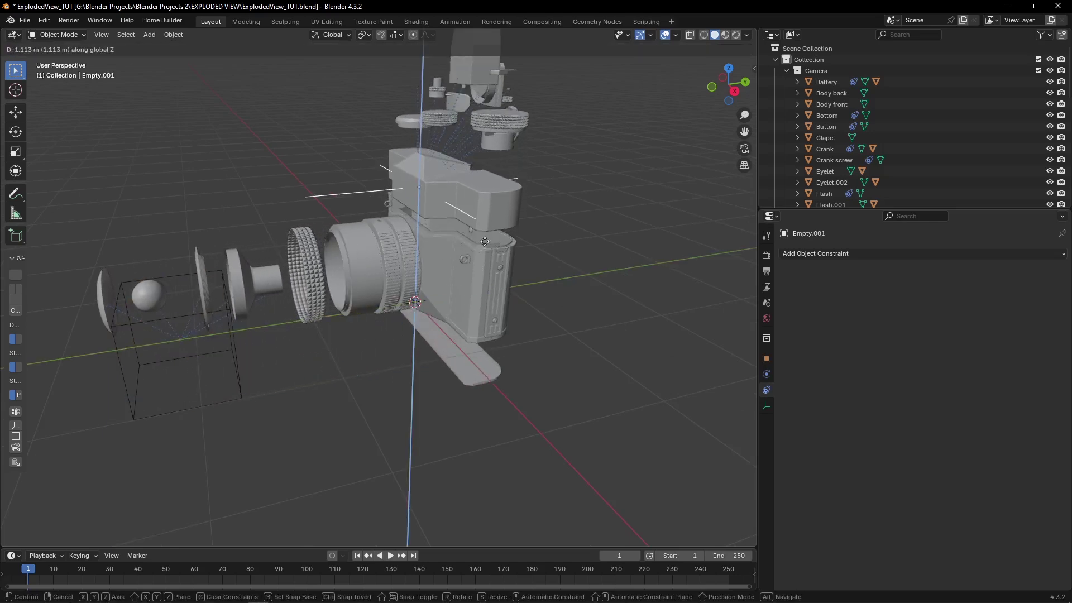
click(485, 246)
Step: Try moving the upper parts' Empty along the Y axis, and select the lens barrel
middle_drag(485, 246, 599, 277)
key(g)
key(y)
click(579, 276)
click(296, 242)
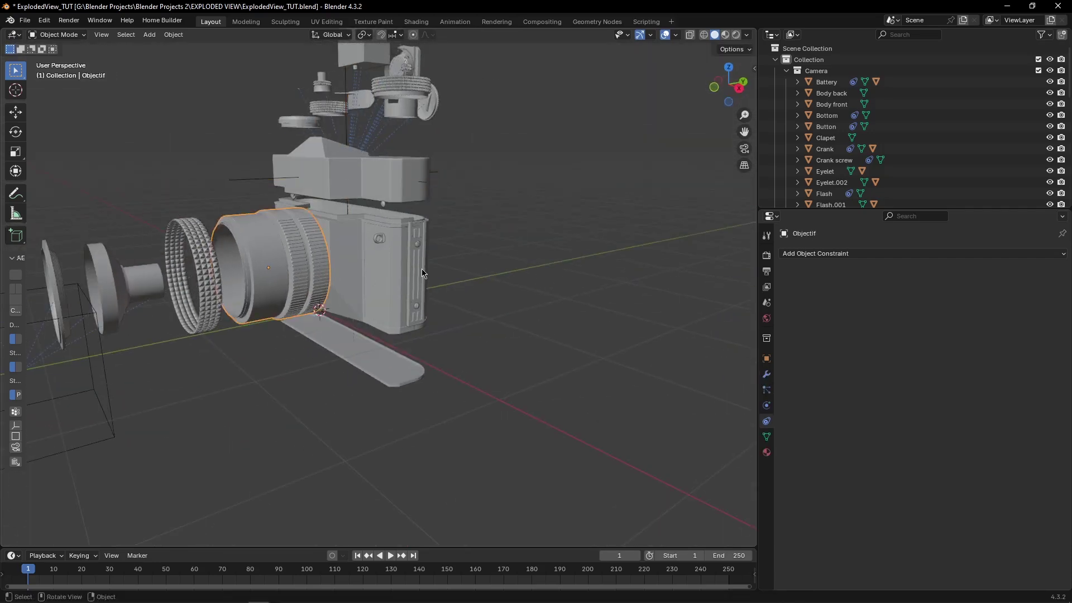
Step: Apply All Transforms to the upper parts' Empty and to the cube-shaped Empty
click(347, 129)
key(ctrl+a)
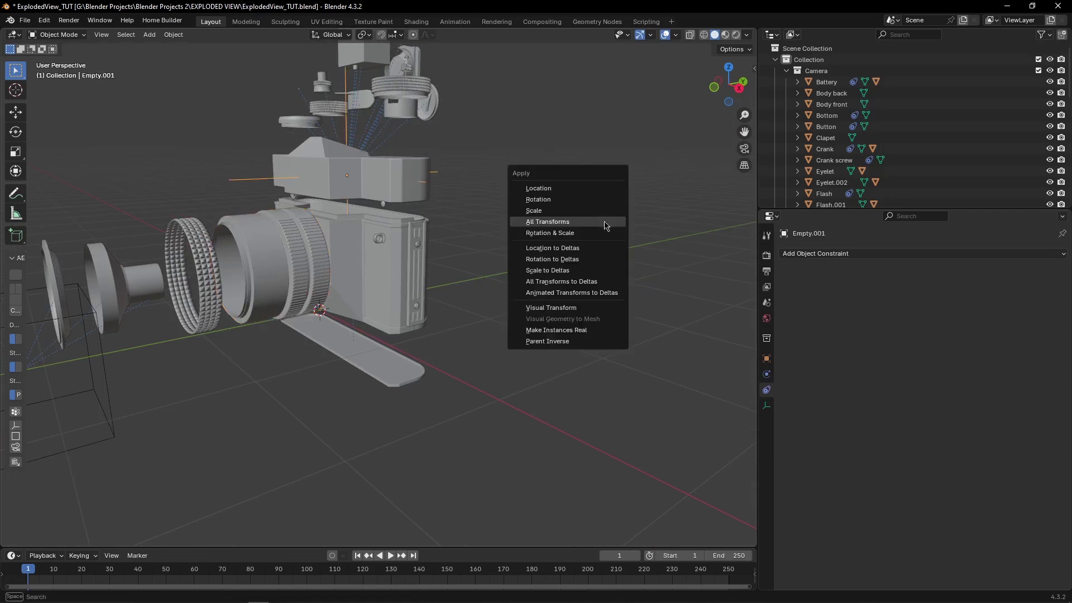
click(606, 223)
key(ctrl+a)
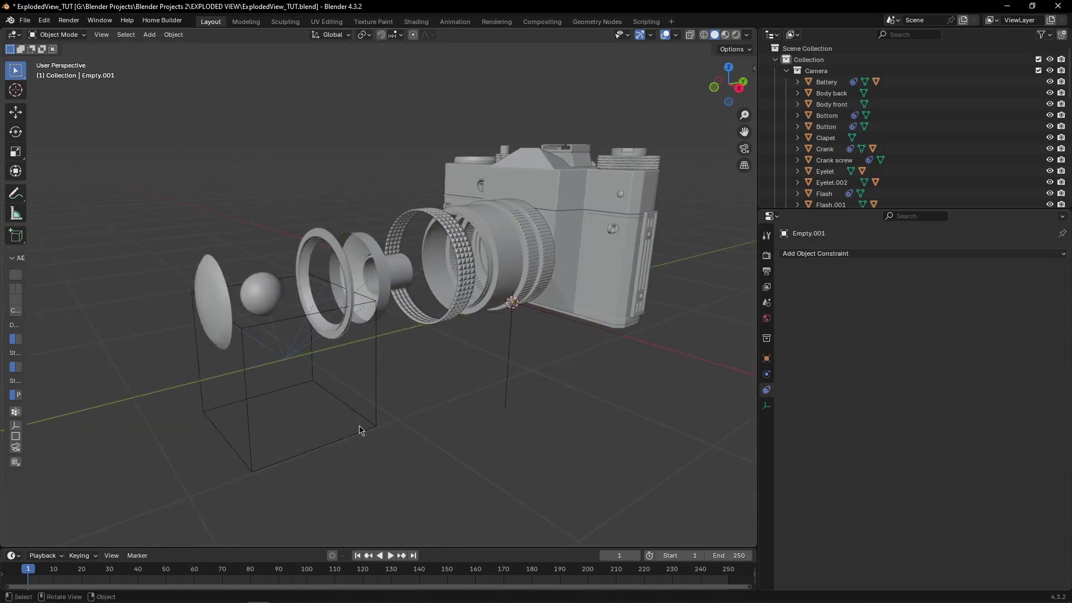
click(360, 430)
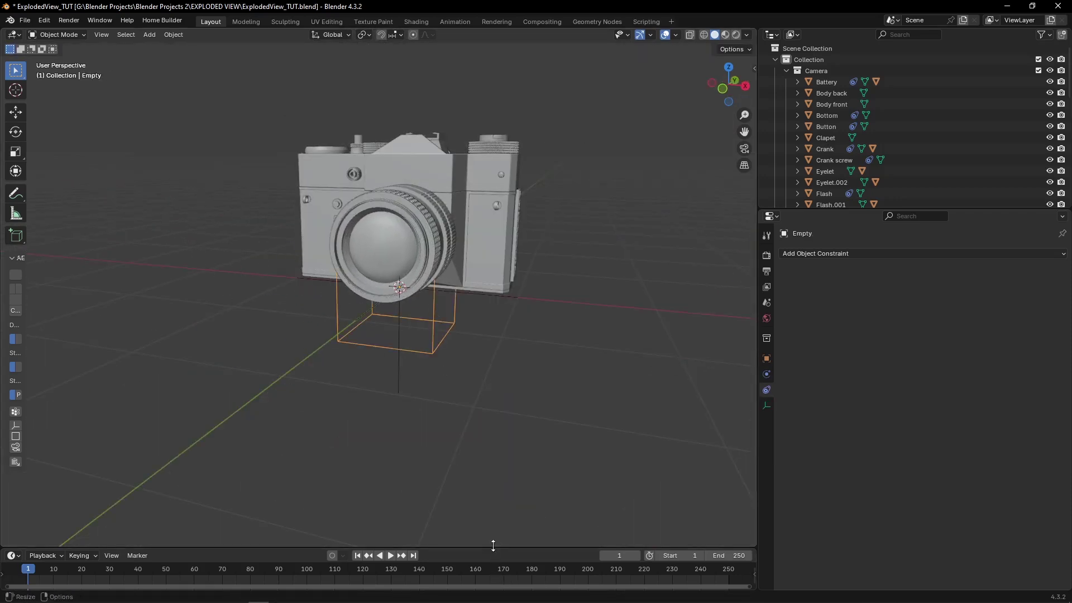
Step: Enlarge the timeline area beneath the viewport to make room for keyframes
drag(493, 545, 492, 386)
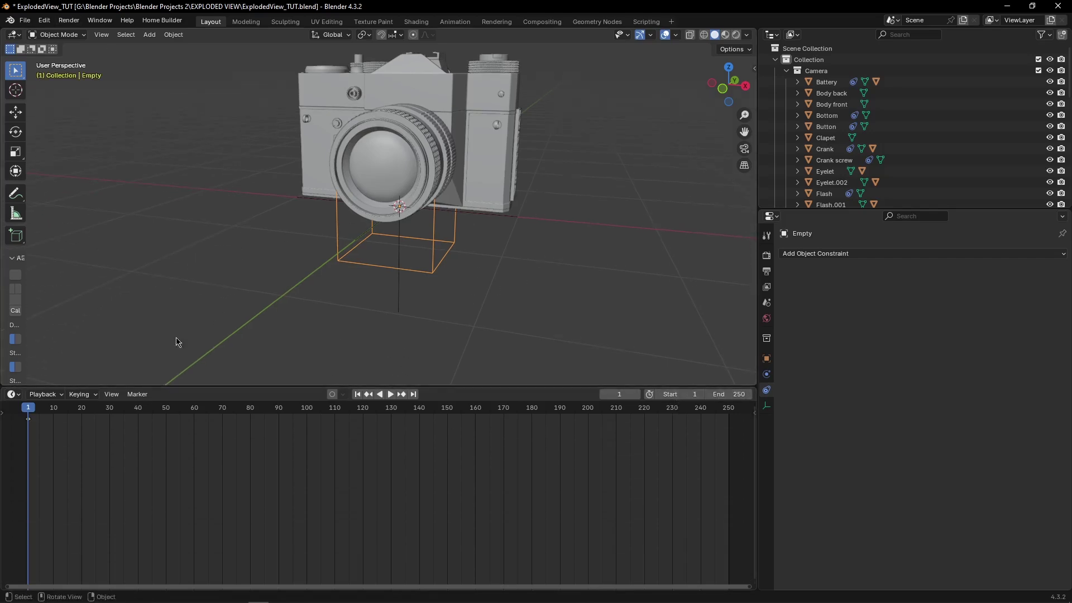
Step: Go to frame 60 and move the lens's cube-shaped Empty about -1.72 m along the Y axis
key(space)
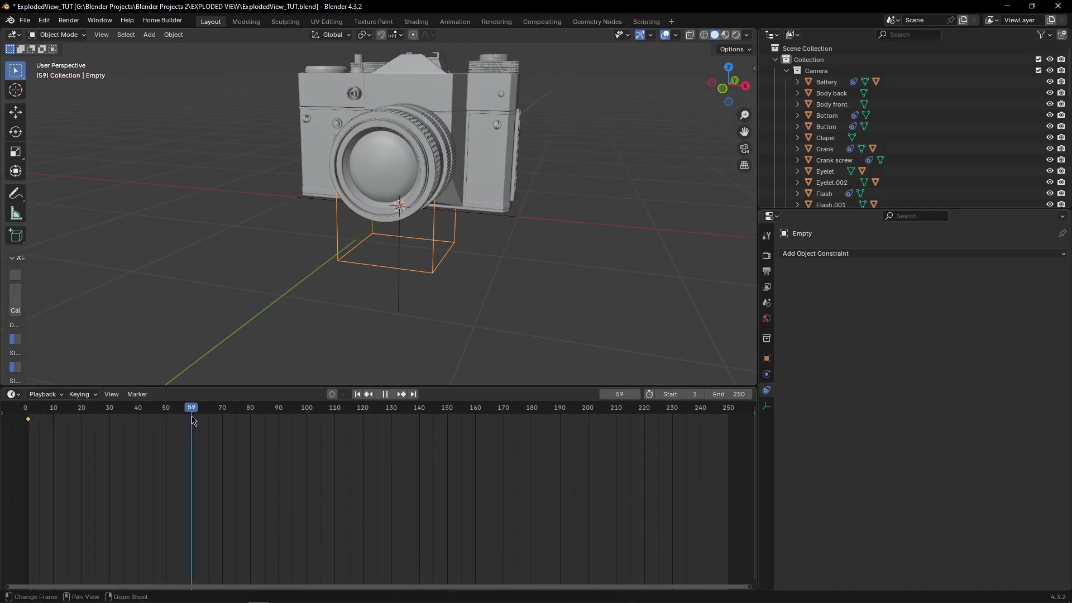
drag(193, 420, 197, 419)
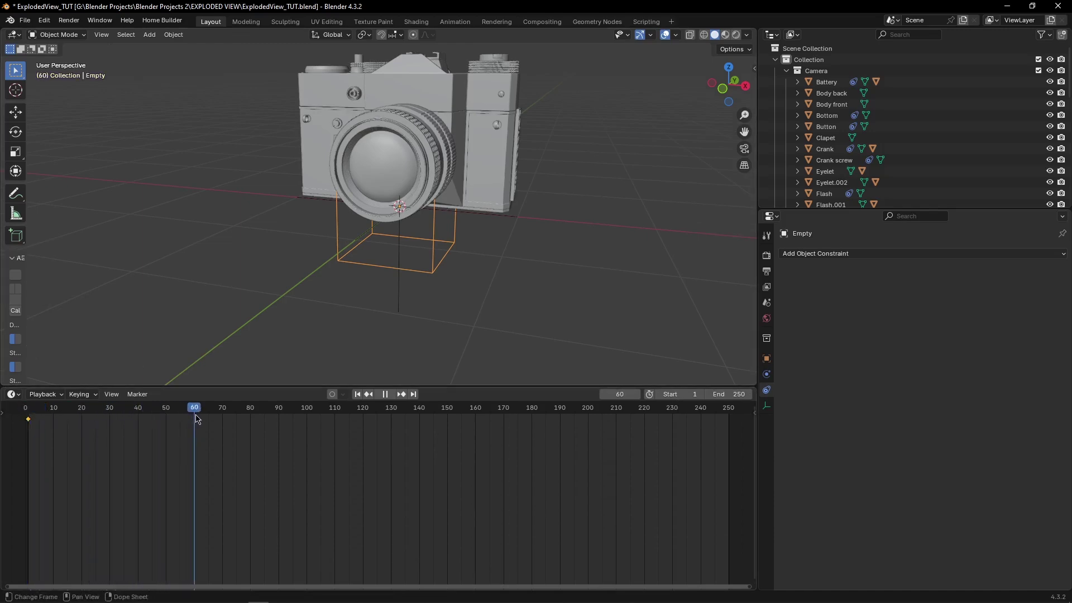
middle_drag(514, 258, 545, 244)
key(g)
key(y)
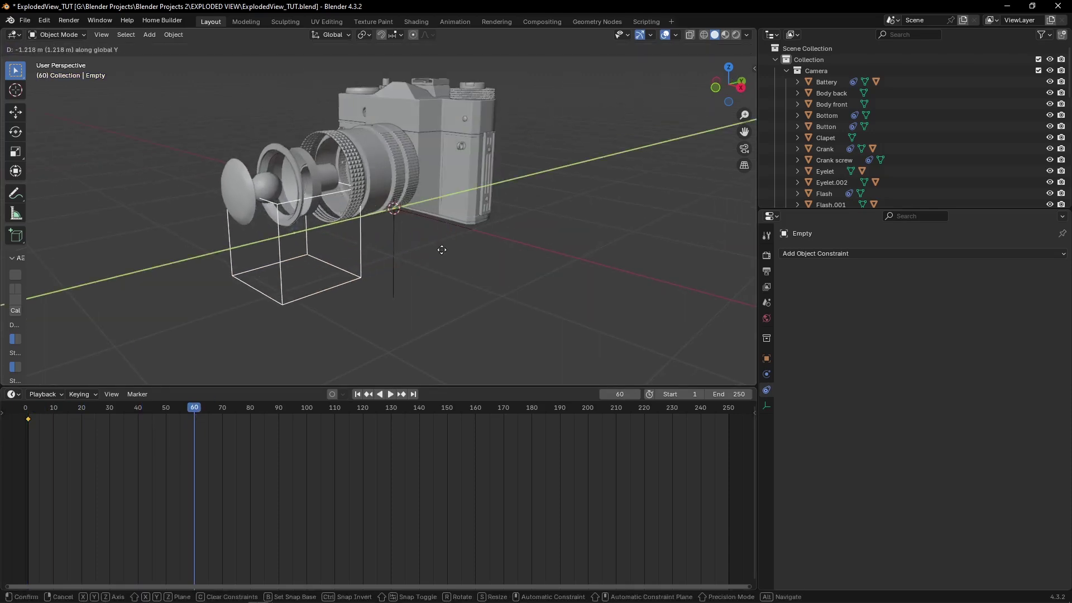
click(387, 249)
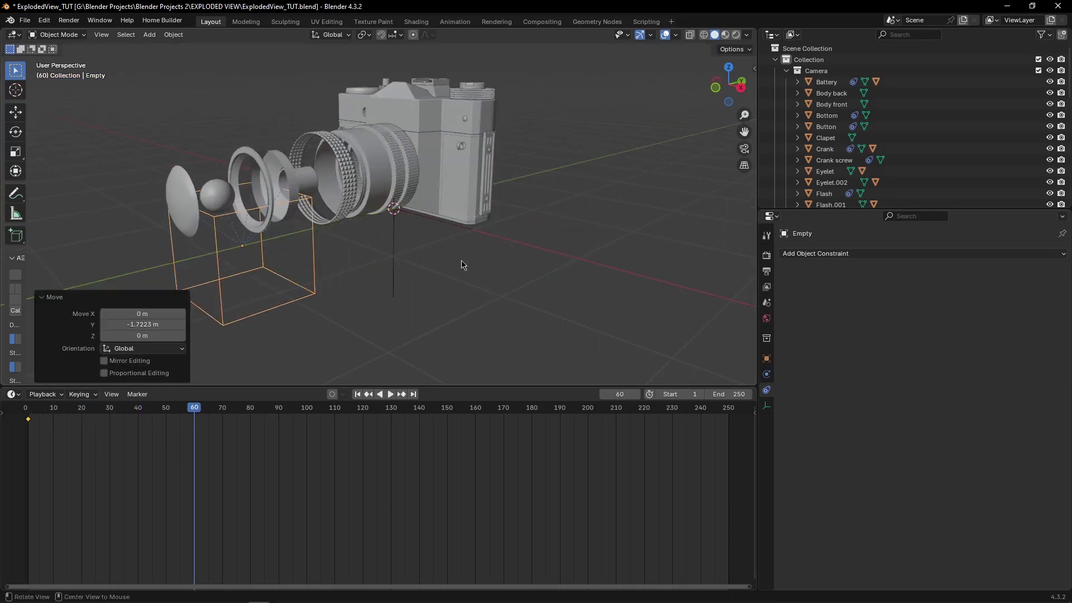
Step: Insert a keyframe for the cube-shaped Empty at frame 60 and play the lens animation from the start
middle_drag(462, 263, 404, 261)
scroll(275, 244, up, 2)
shift+middle_drag(275, 244, 442, 233)
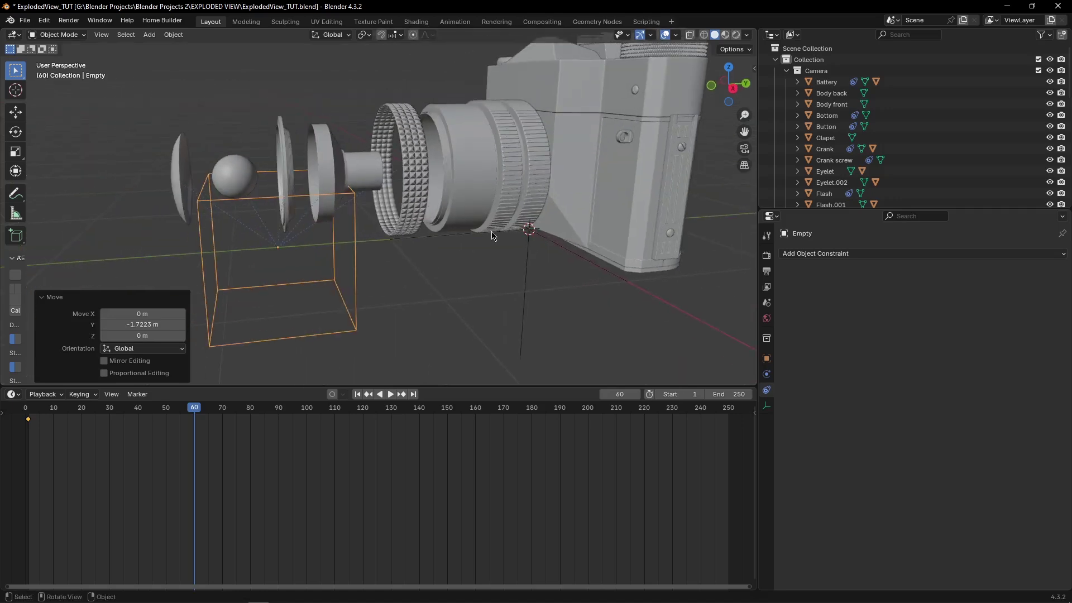
key(i)
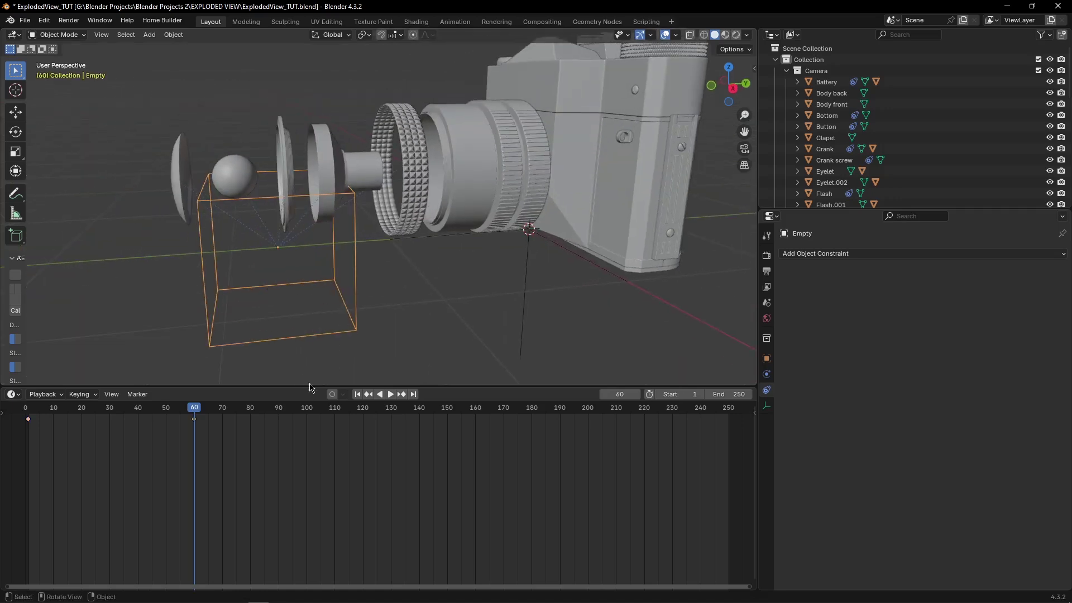
click(366, 394)
key(space)
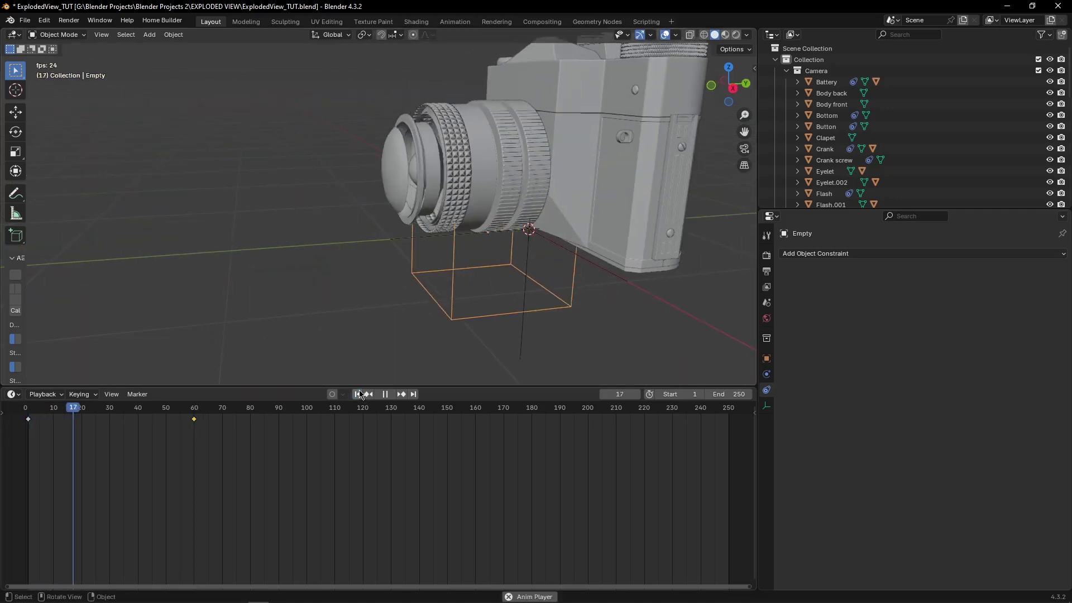
key(space)
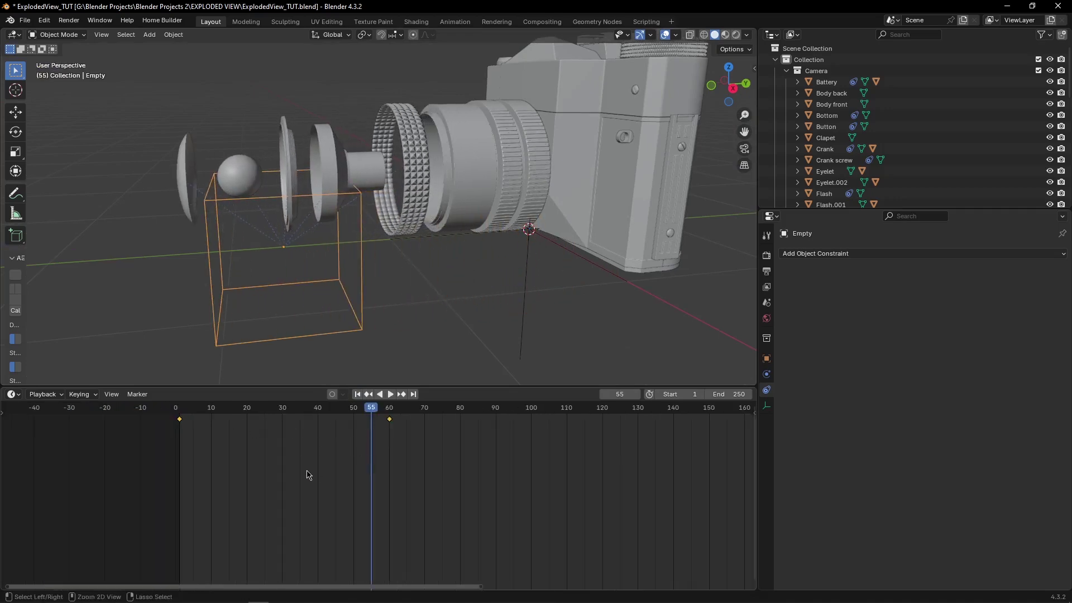
Step: Switch the timeline to the Graph Editor, frame the cube-shaped Empty's curves, and hide the sidebar
key(ctrl+Tab)
key(ctrl+Tab)
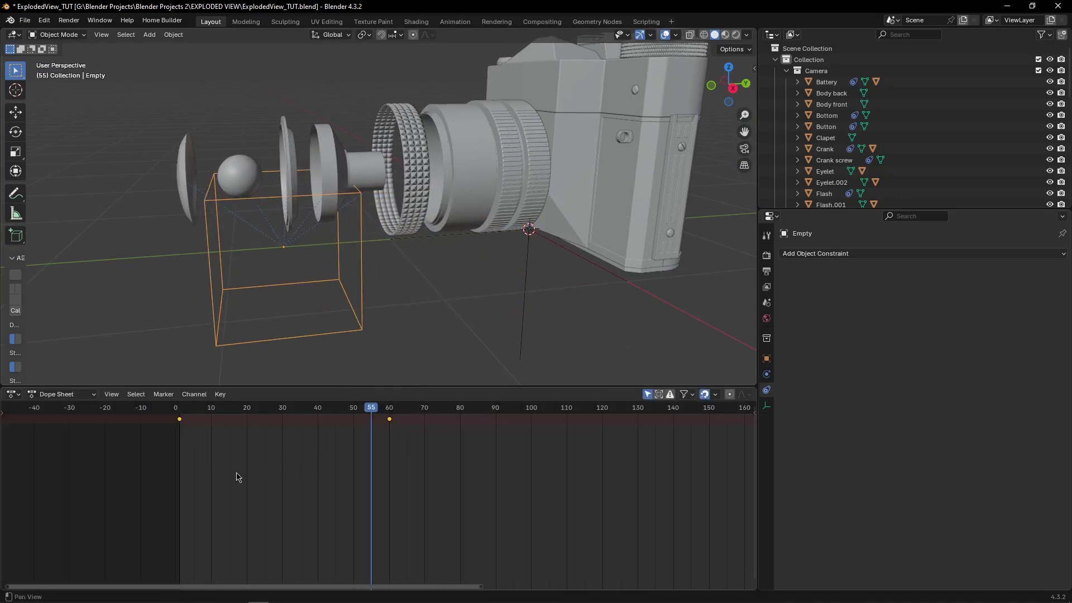
middle_drag(246, 476, 295, 477)
key(ctrl+Tab)
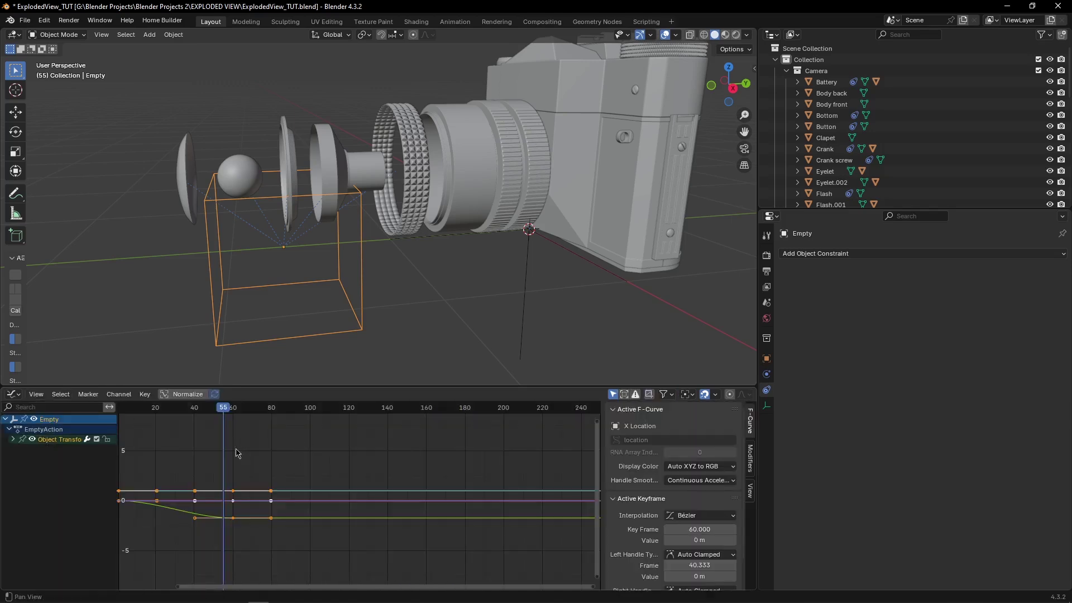
middle_drag(218, 446, 355, 446)
scroll(356, 445, down, 1)
scroll(357, 447, up, 1)
middle_drag(407, 499, 390, 460)
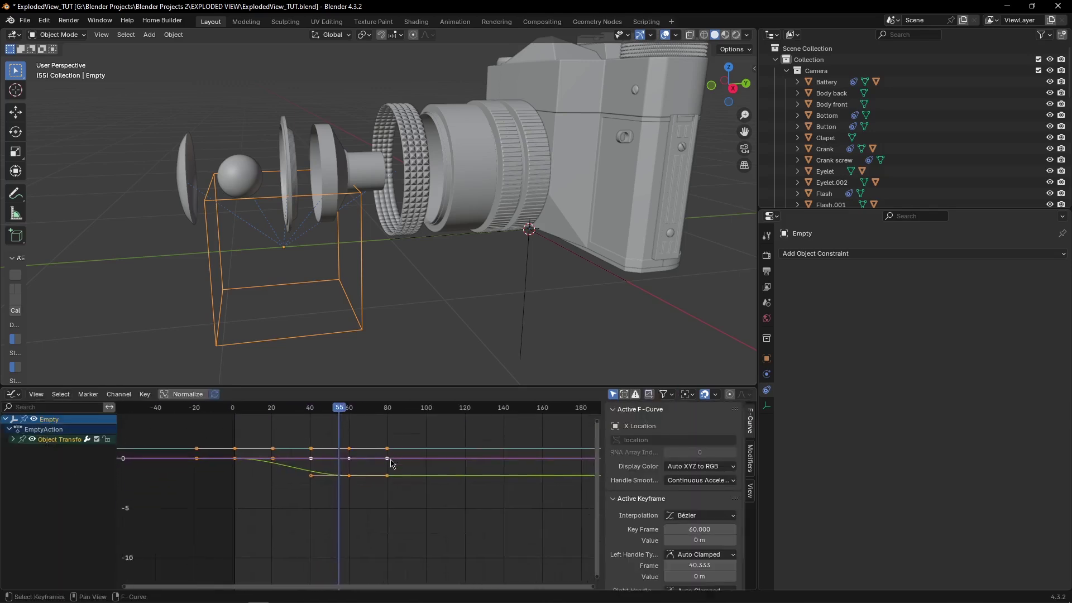
scroll(363, 491, up, 1)
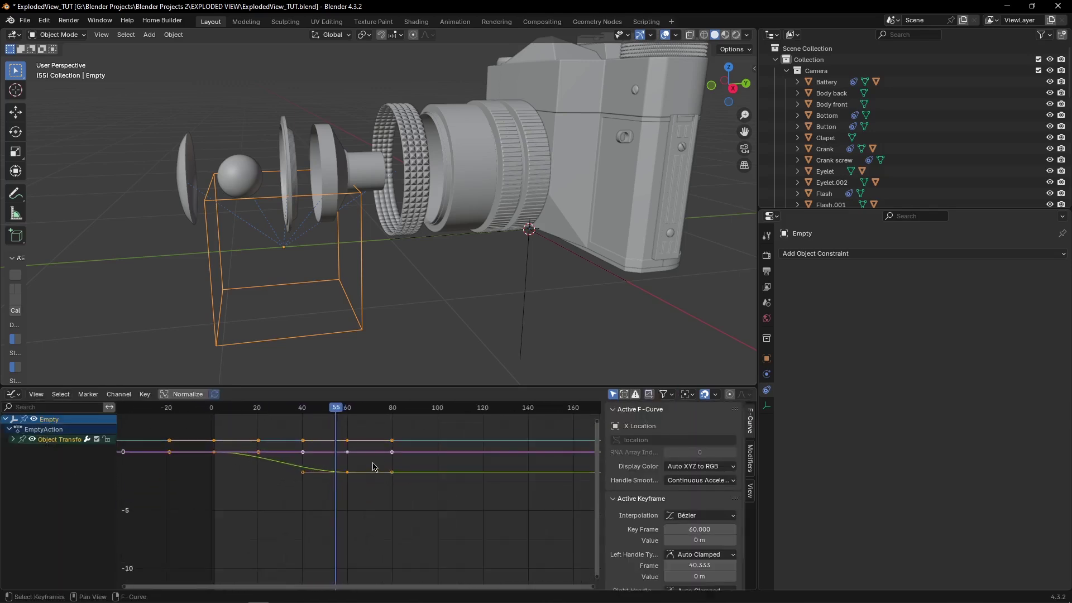
scroll(374, 466, up, 1)
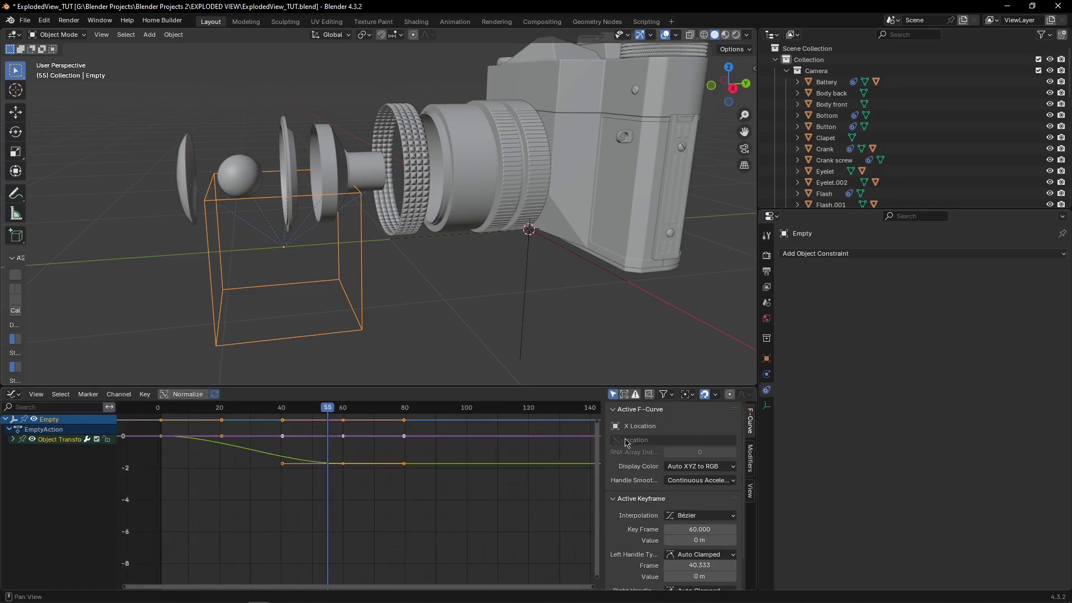
key(n)
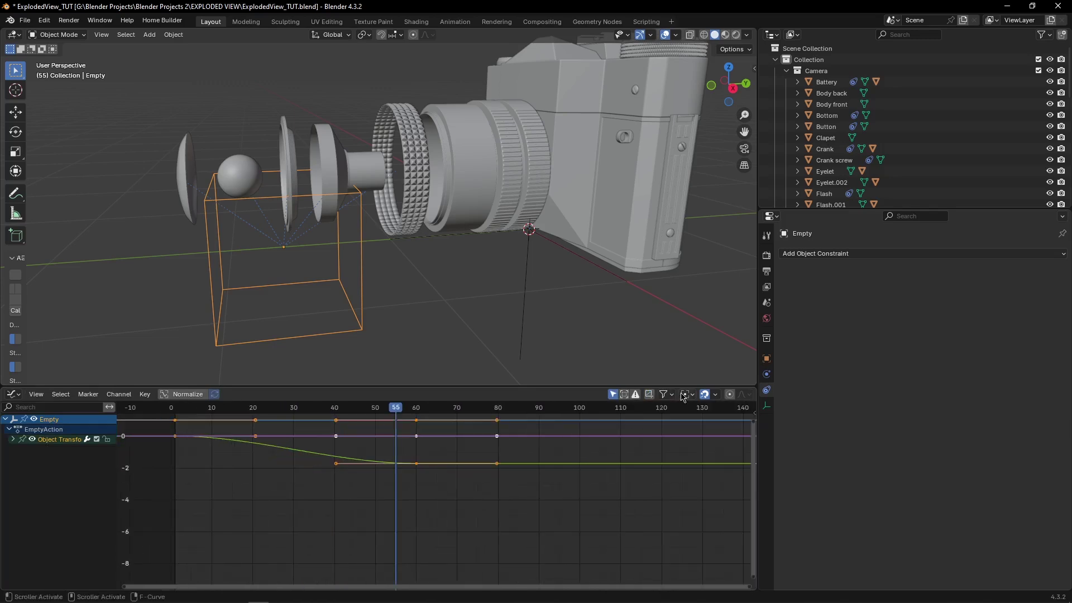
Step: Enlarge the Graph Editor area and set its pivot point to Individual Centers
drag(683, 386, 690, 337)
click(694, 347)
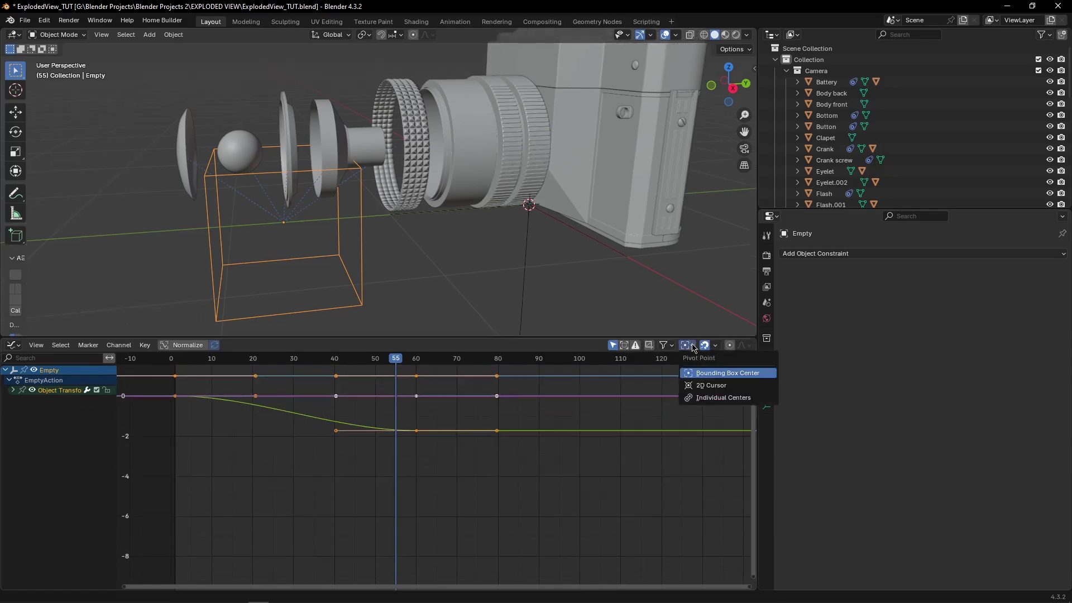
click(743, 402)
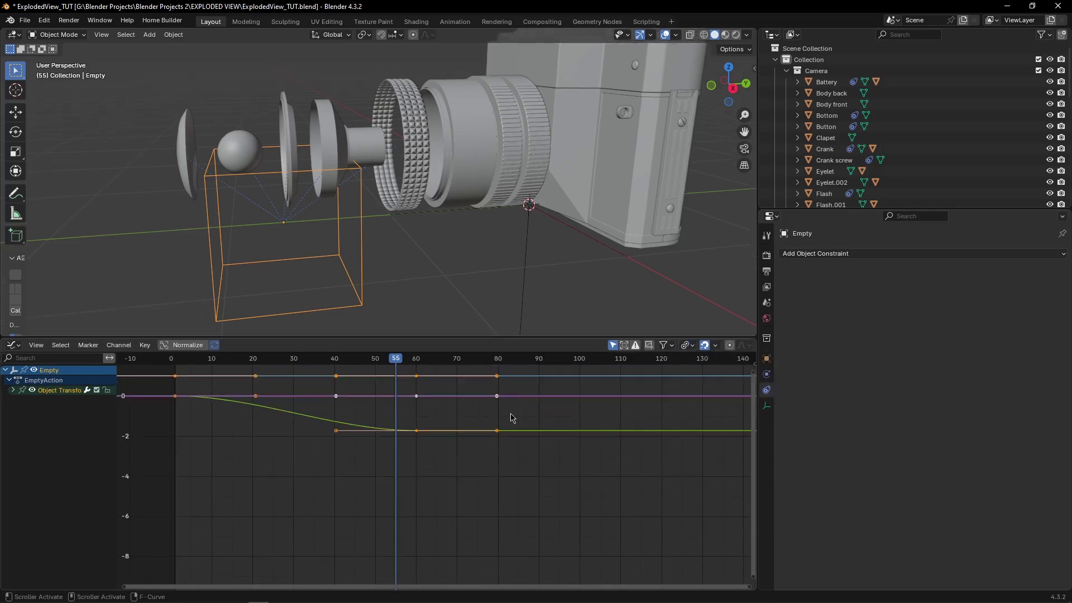
Step: Scale the cube-shaped Empty's keyframe handles to a little over twice their length for a steeper ease-in and ease-out
key(Home)
scroll(601, 457, down, 4)
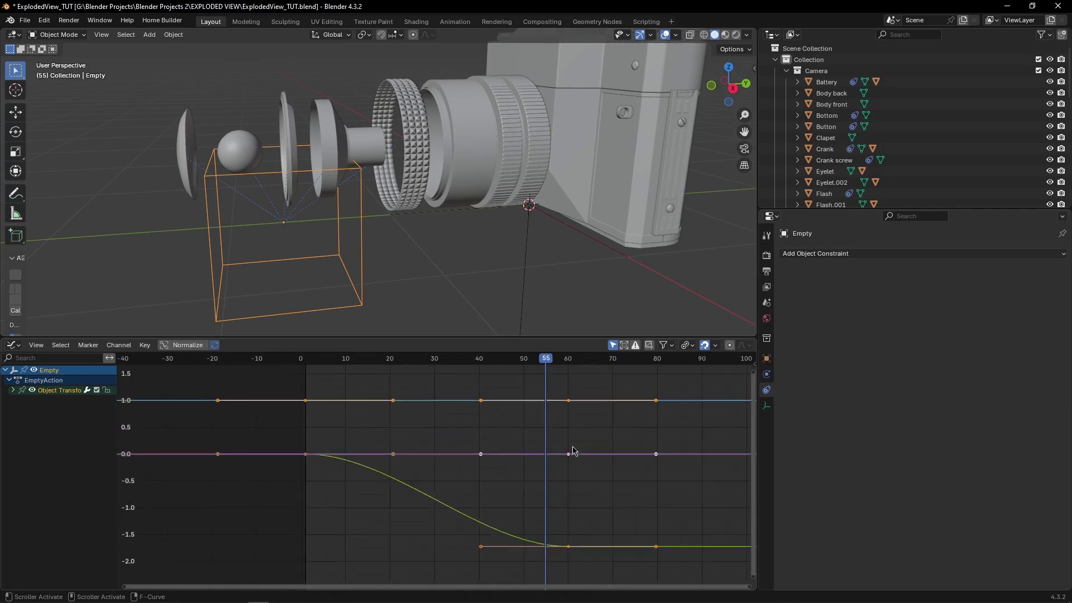
key(s)
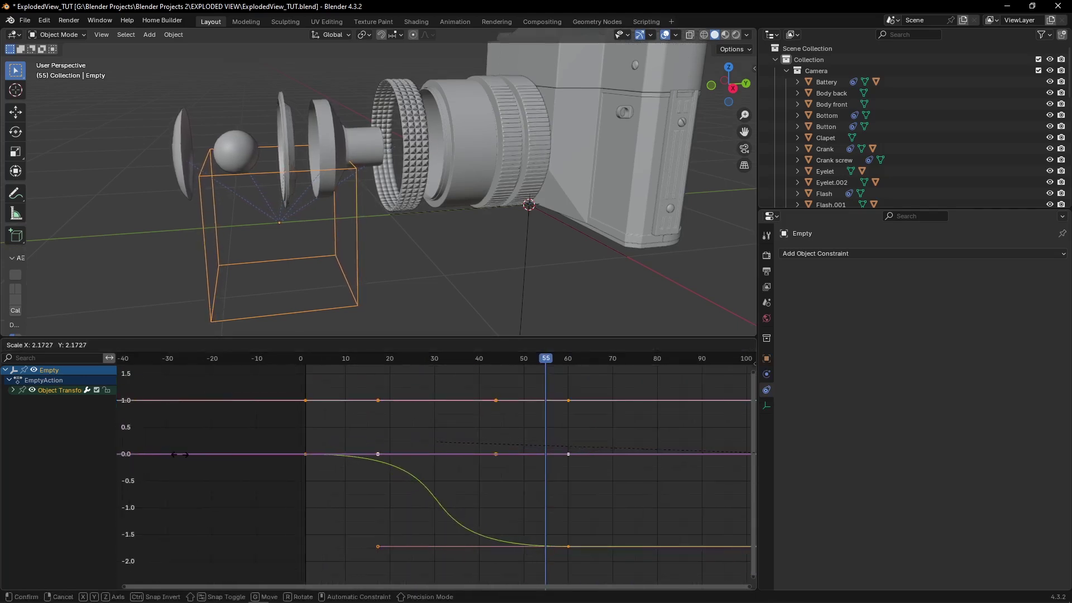
click(202, 447)
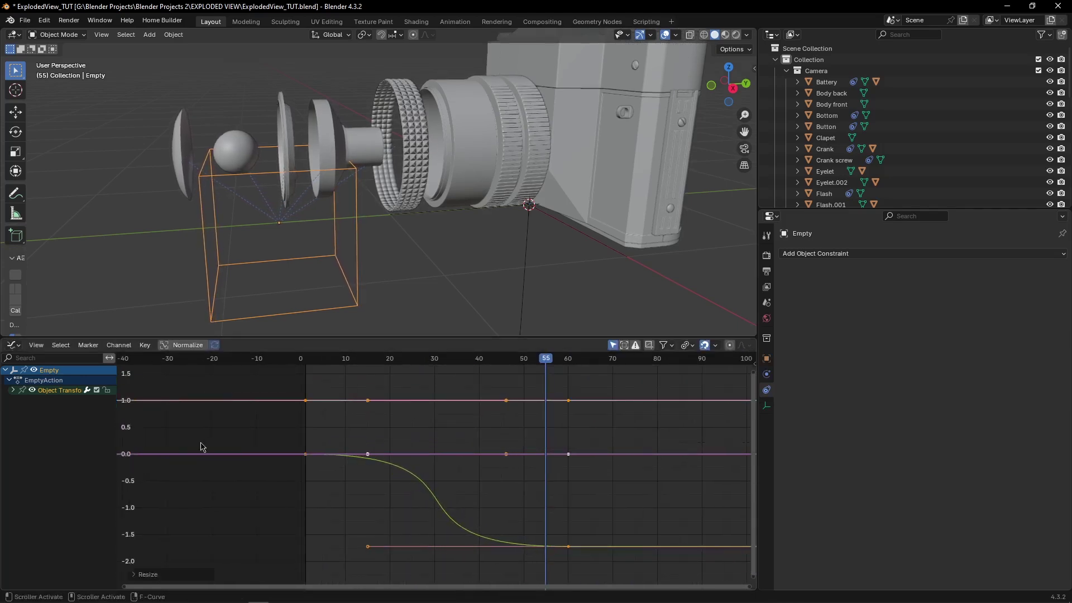
Step: Play the lens explosion from frame 1 several times to check the new easing
key(shift+Left)
key(space)
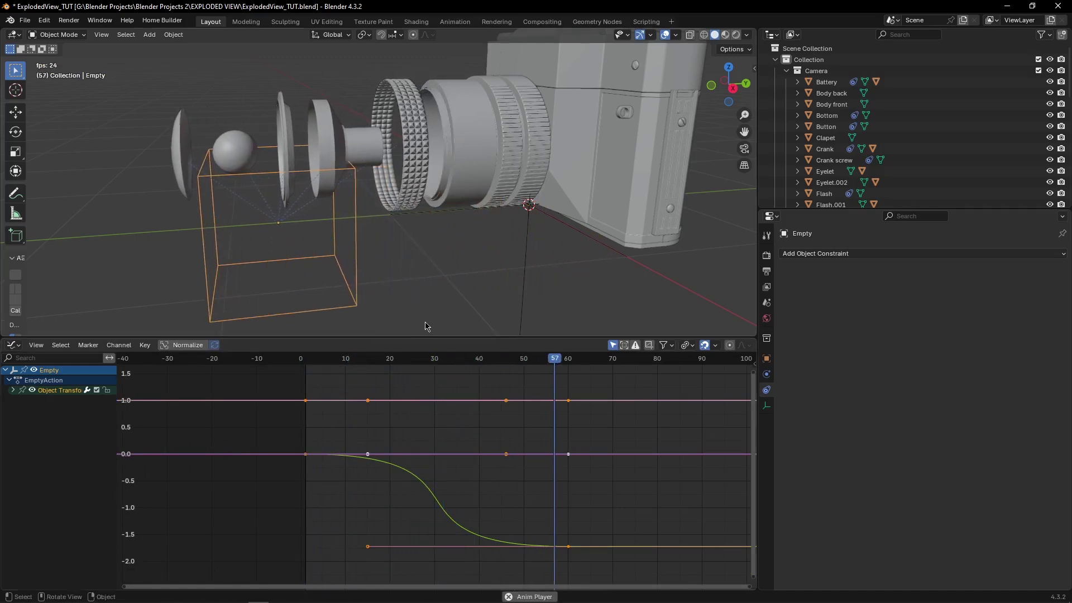
key(space)
key(shift+Left)
key(space)
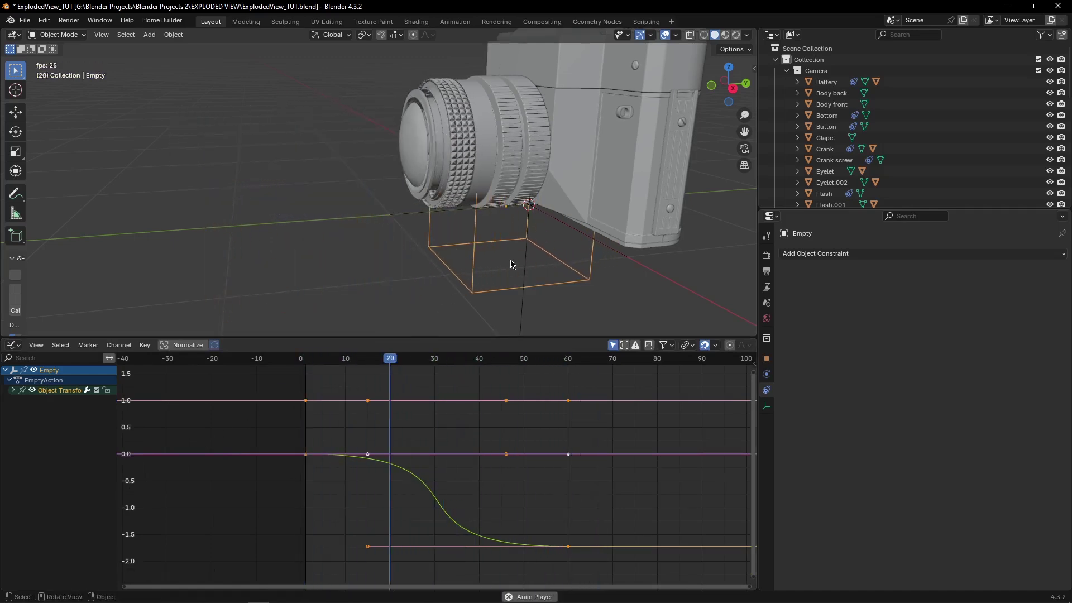
key(Escape)
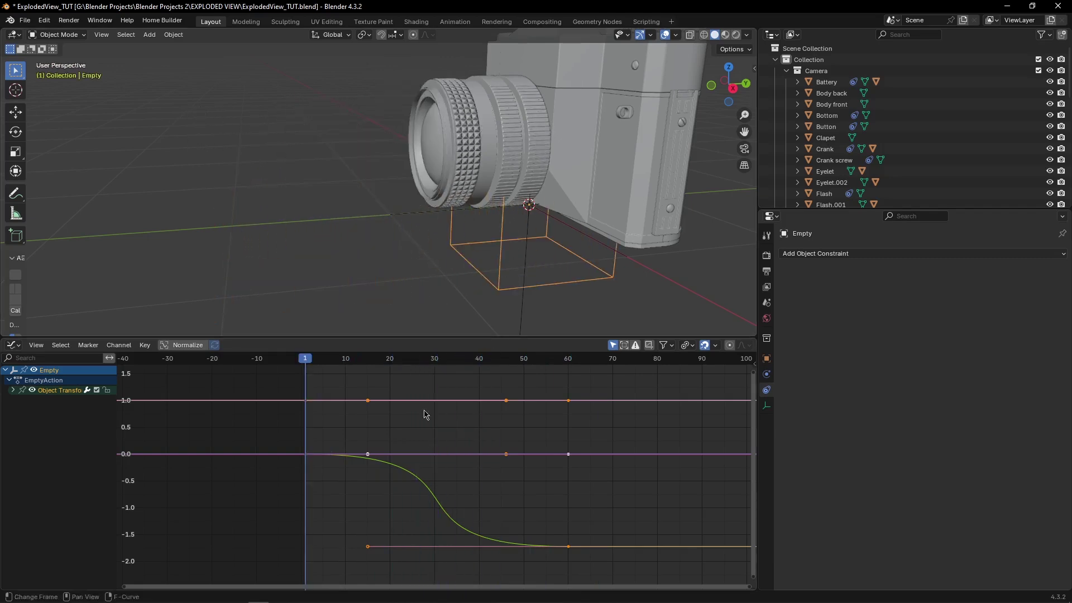
mouse_move(311, 367)
mouse_down()
mouse_move(530, 407)
mouse_move(307, 375)
mouse_up()
click(326, 377)
key(space)
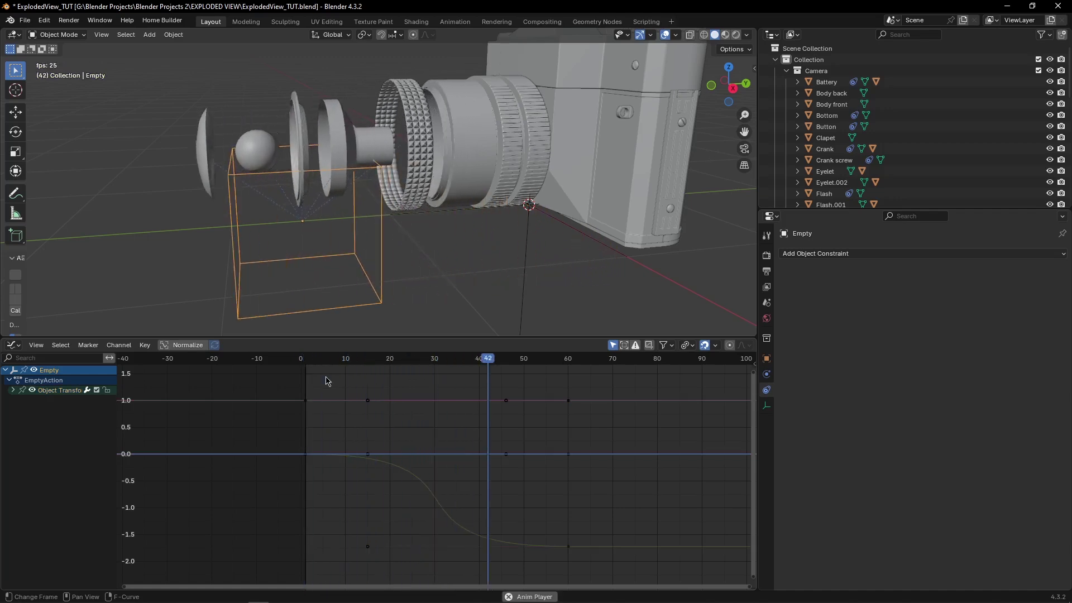
key(space)
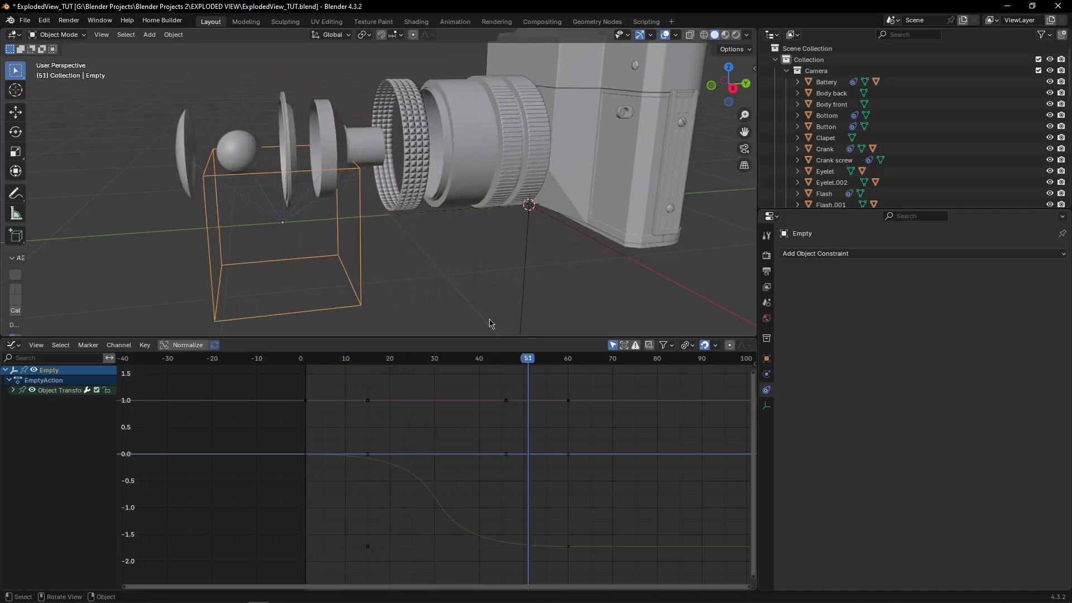
Step: Select the upper parts' Empty and keyframe it at frame 1, with the animation area reduced and switched to the Dope Sheet
drag(526, 336, 528, 484)
click(525, 325)
scroll(629, 350, down, 2)
shift+middle_drag(620, 317, 457, 329)
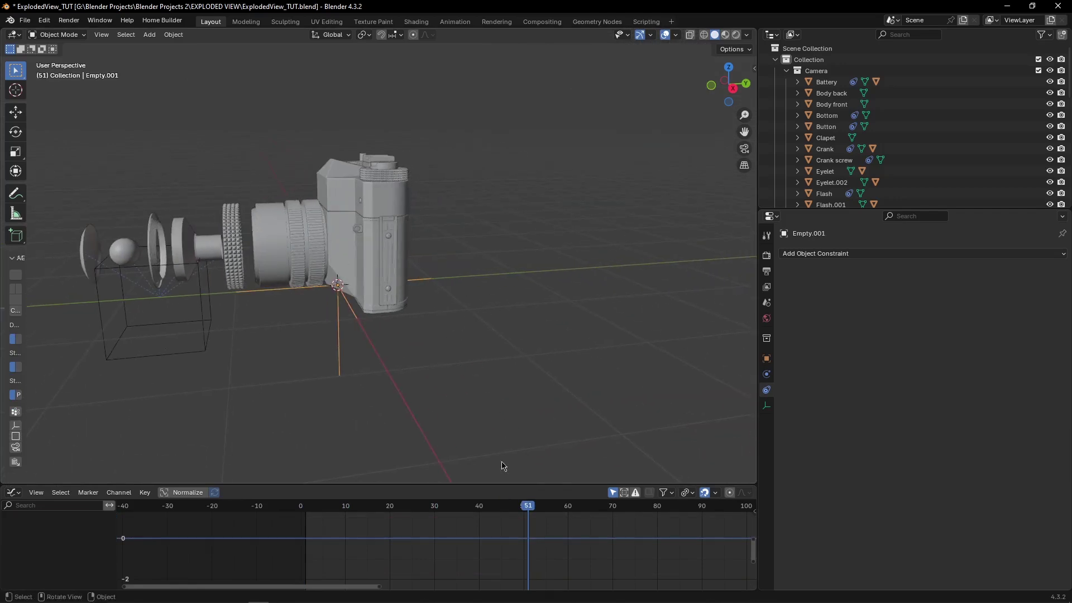
key(shift+Left)
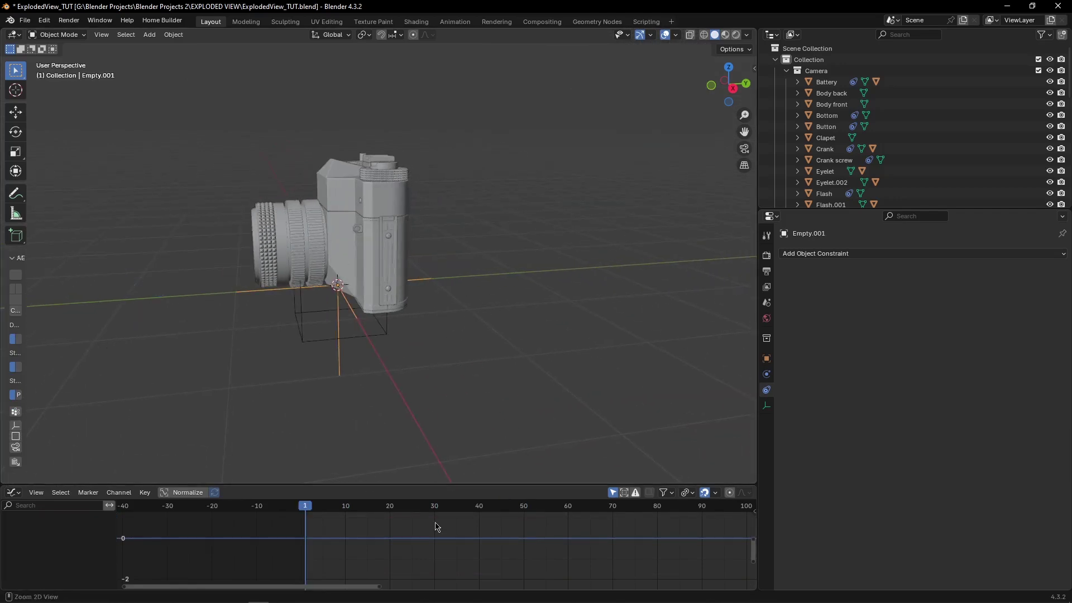
key(ctrl+Tab)
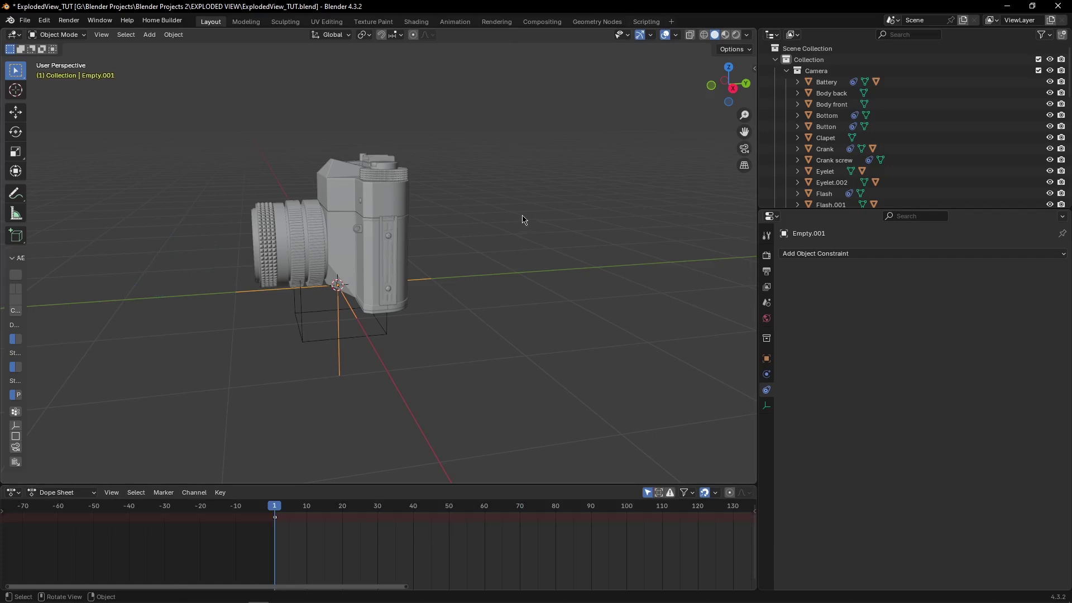
Step: Go to frame 60 and move the upper parts' Empty about 1.12 m up along Z
drag(277, 512, 484, 512)
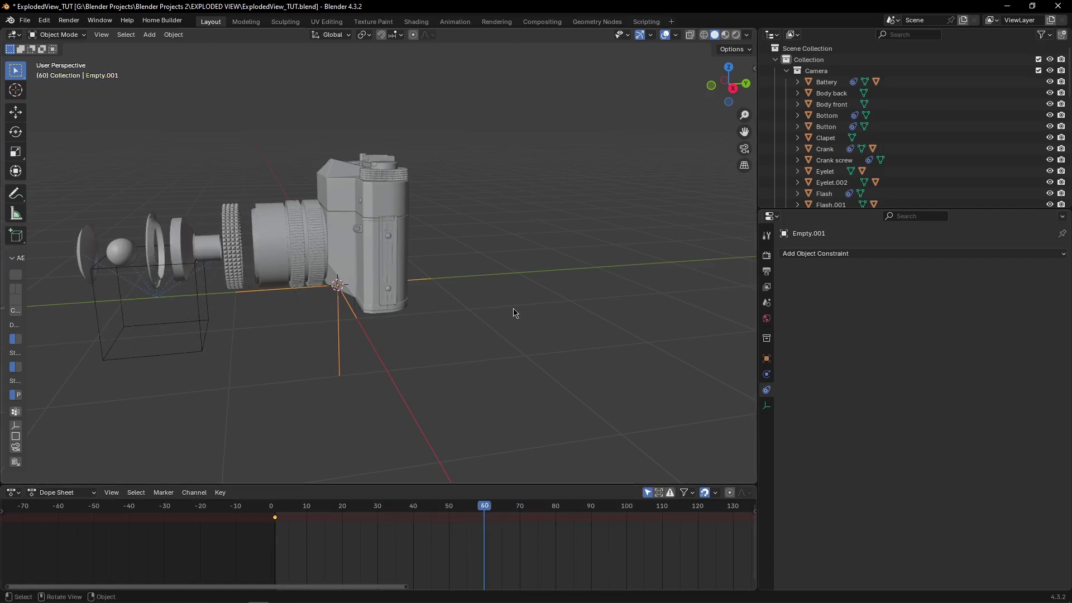
key(g)
key(z)
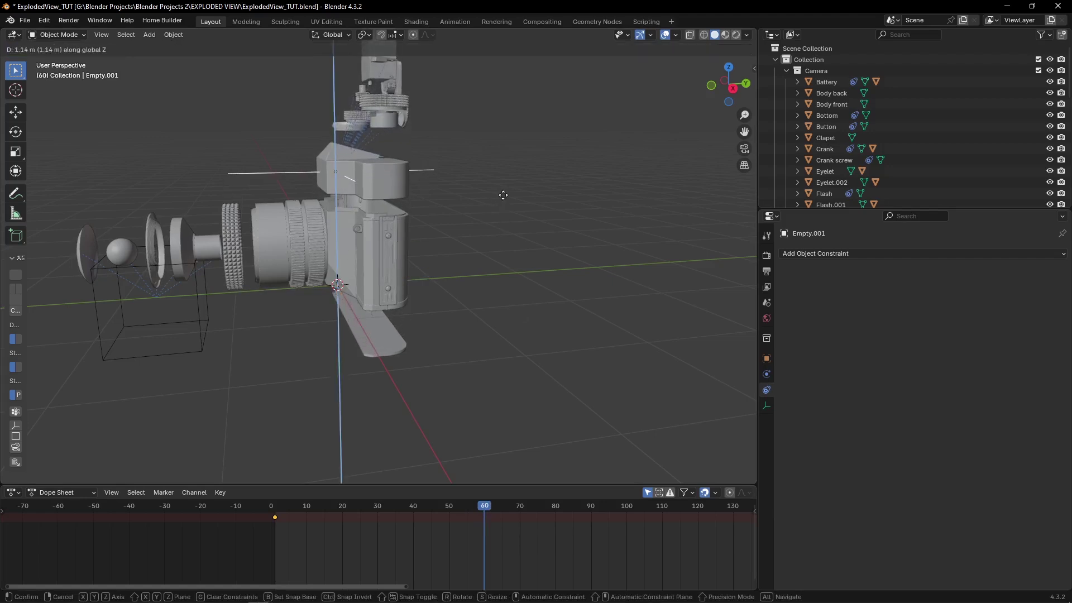
click(504, 196)
Step: Move the upper parts' Empty about 0.3 m along Y and insert a keyframe at frame 60
middle_drag(502, 199, 432, 243)
key(g)
key(y)
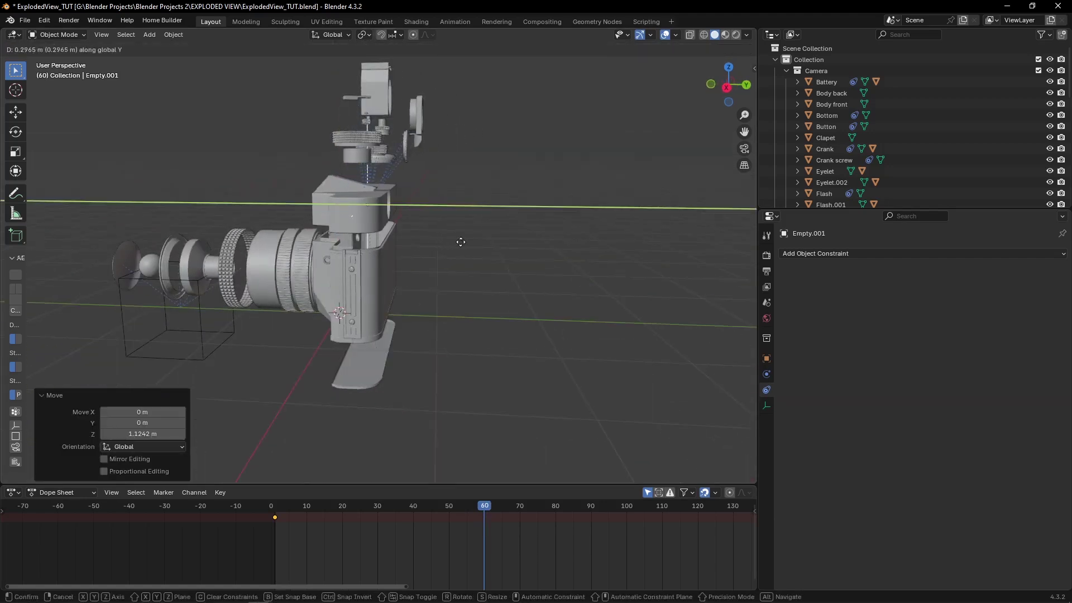
click(463, 246)
middle_drag(463, 246, 496, 255)
key(i)
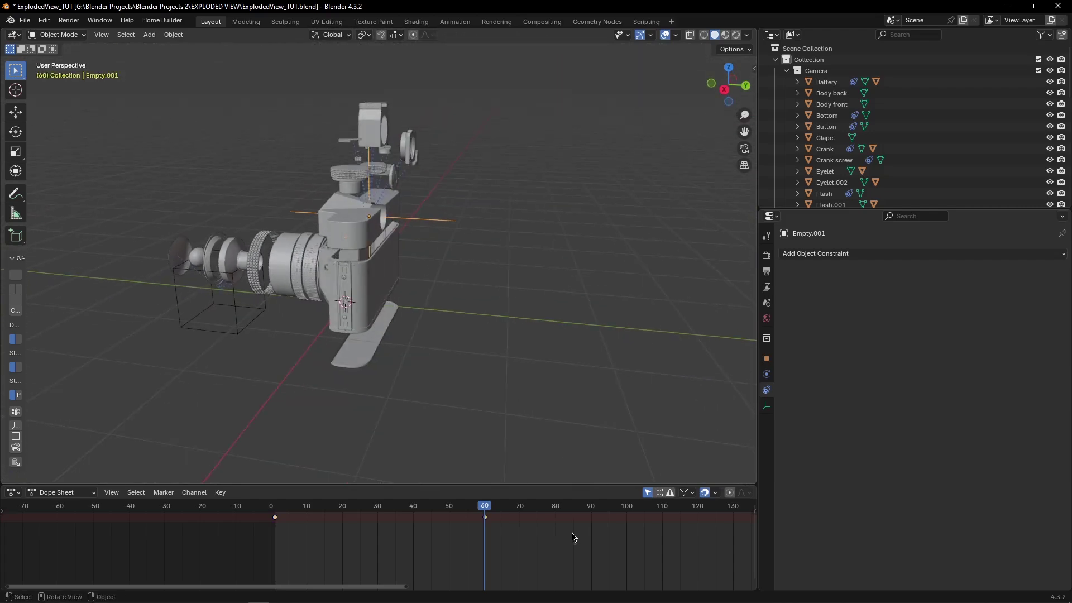
Step: Enlarge the animation area, show the upper parts' Empty curves in the Graph Editor, and choose Individual Centers as pivot point
drag(533, 485, 530, 319)
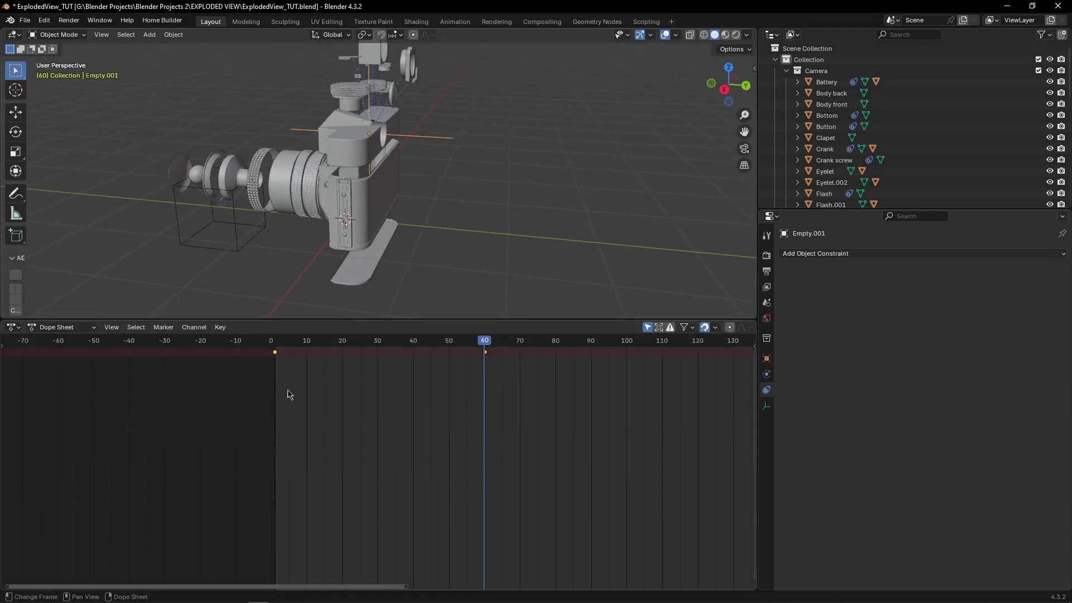
key(ctrl+Tab)
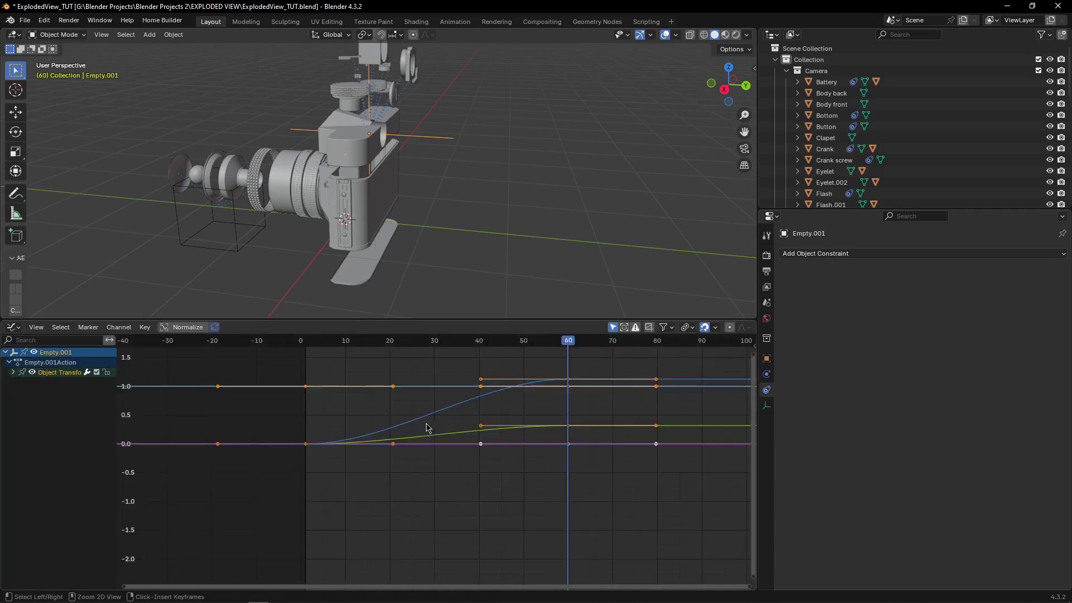
click(688, 328)
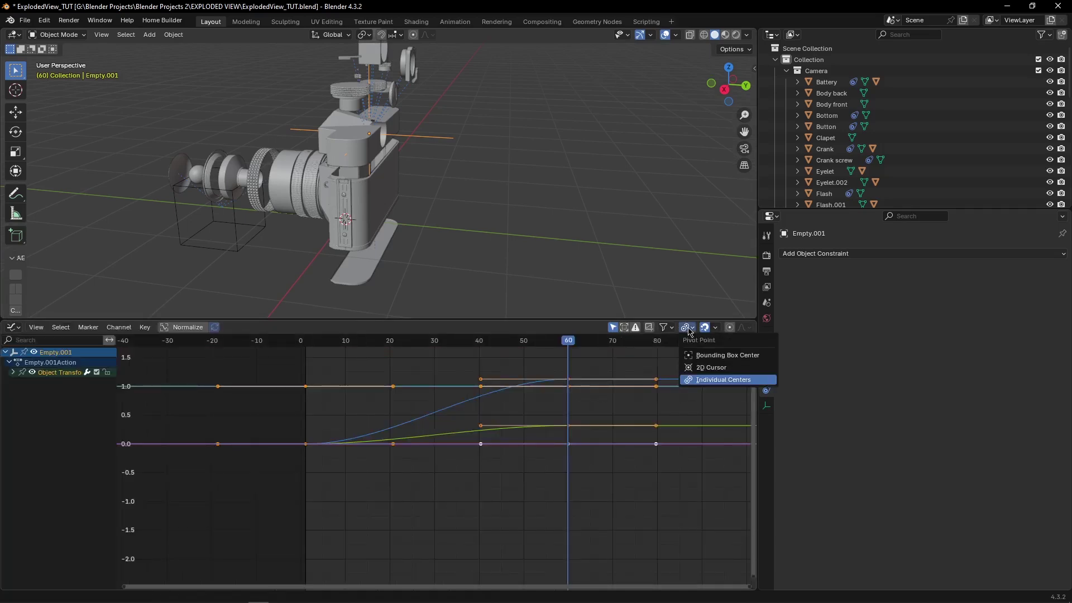
click(706, 384)
middle_drag(637, 426, 582, 458)
click(695, 330)
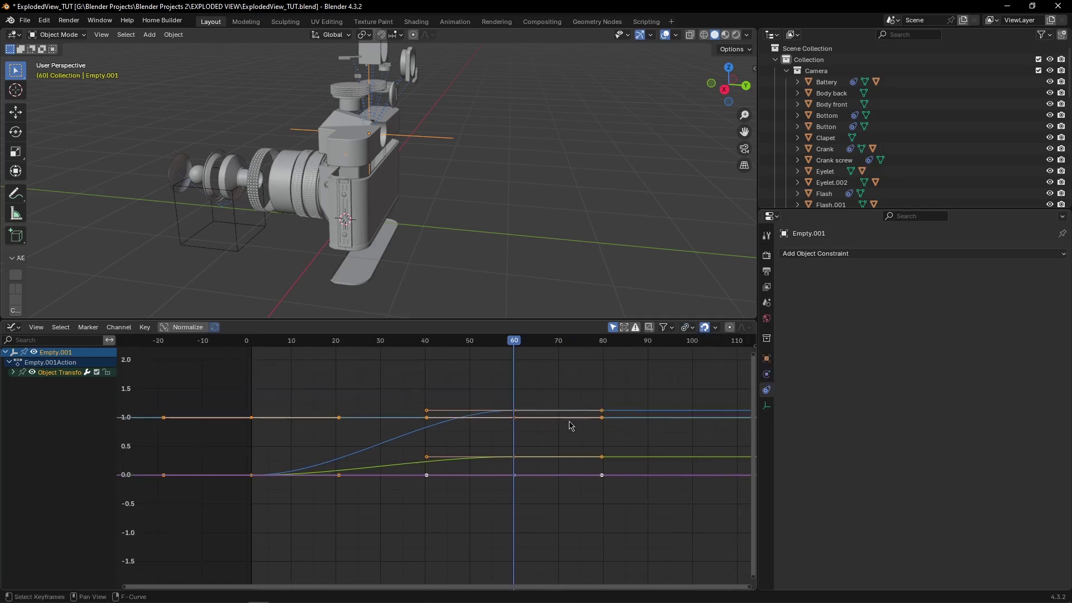
Step: Scale up the keyframe handles of the upper parts' Empty curves about their individual centers for stronger easing, and deselect the keyframes
key(s)
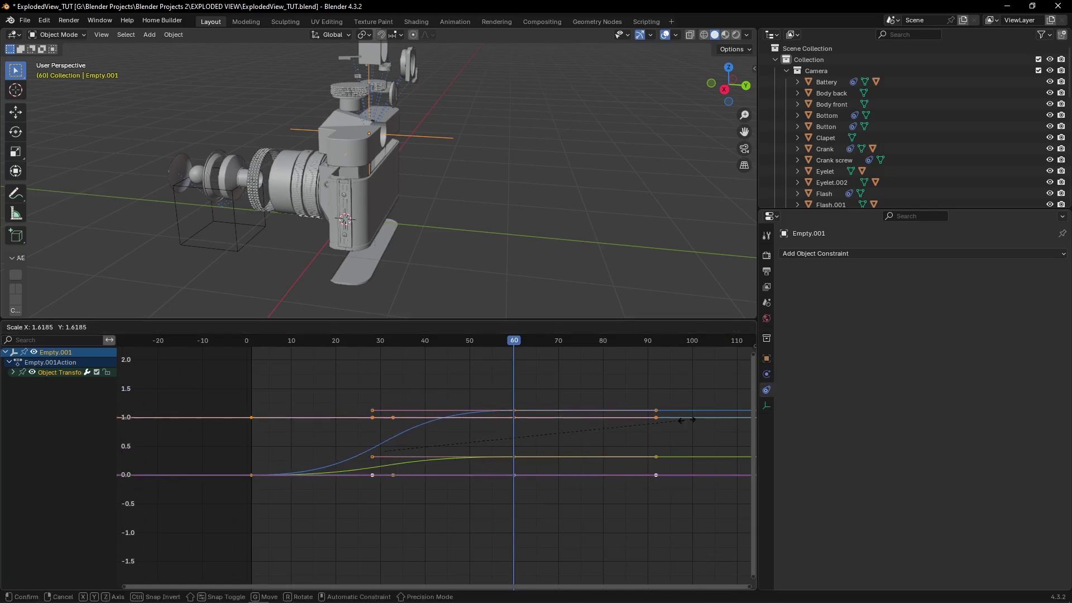
click(175, 414)
scroll(419, 488, up, 5)
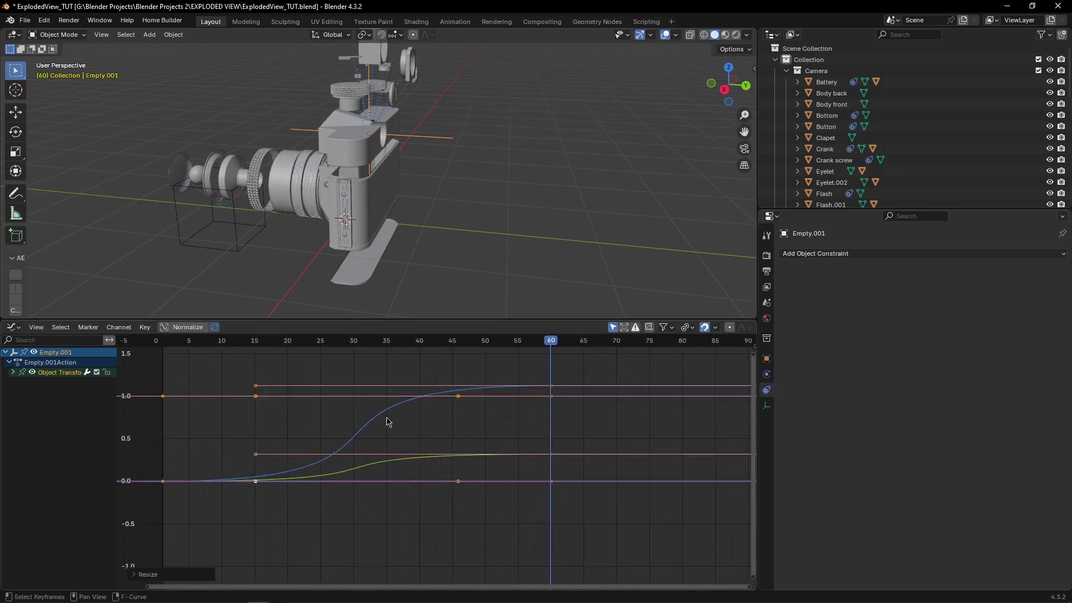
click(336, 357)
Step: Return to the start of the animation, shrink the Graph Editor area to enlarge the viewport, and deselect the Empty
key(shift+Left)
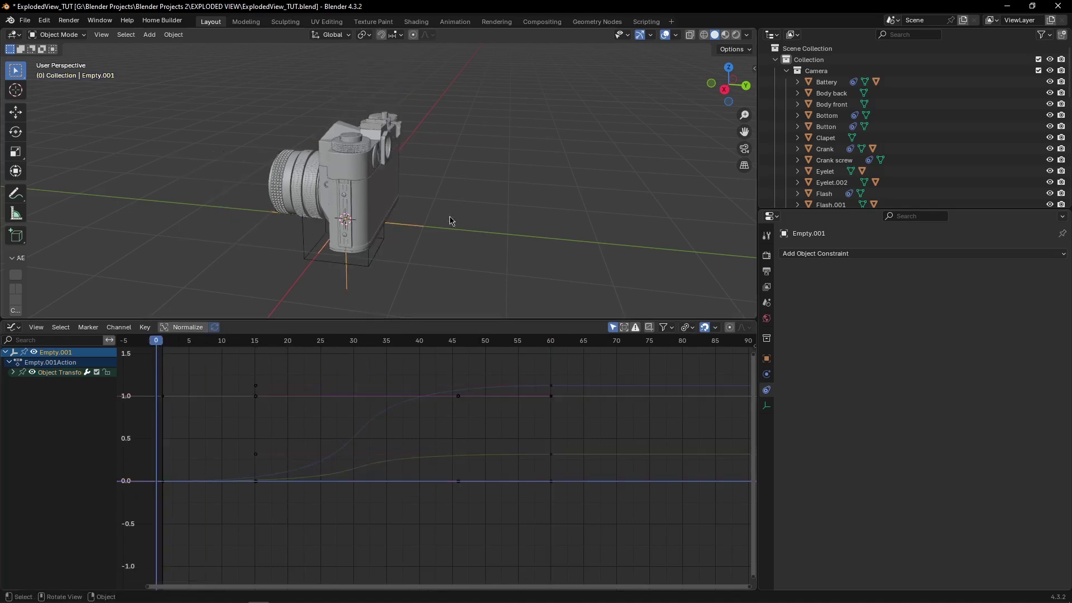
drag(436, 322, 433, 469)
middle_drag(363, 360, 430, 369)
click(589, 349)
Step: Play the exploded-view animation twice from the start, checking the camera from the side, and return to frame 1
key(space)
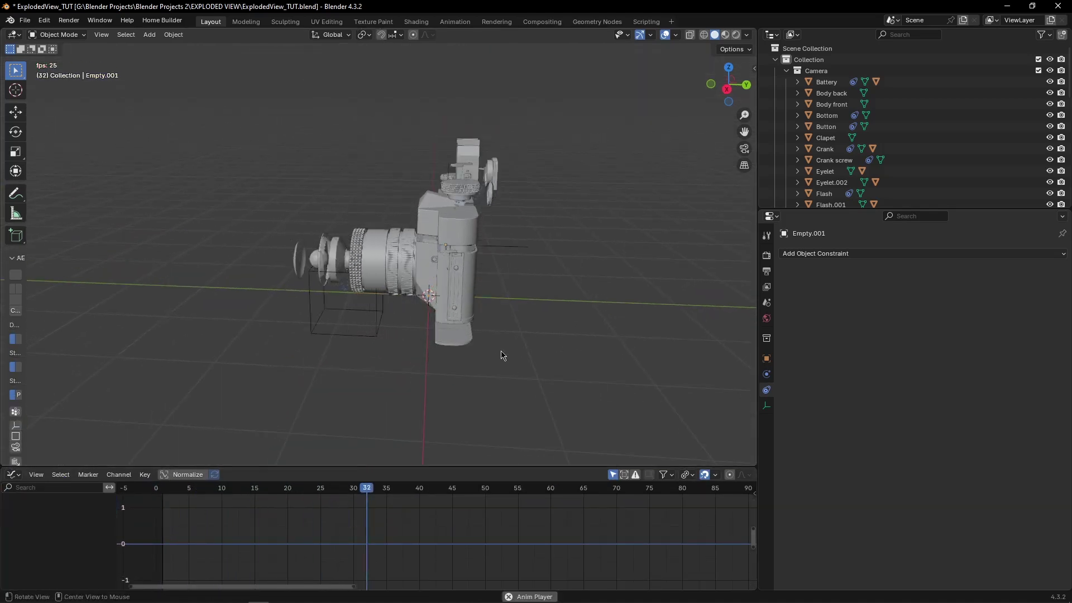
middle_drag(502, 354, 575, 333)
key(space)
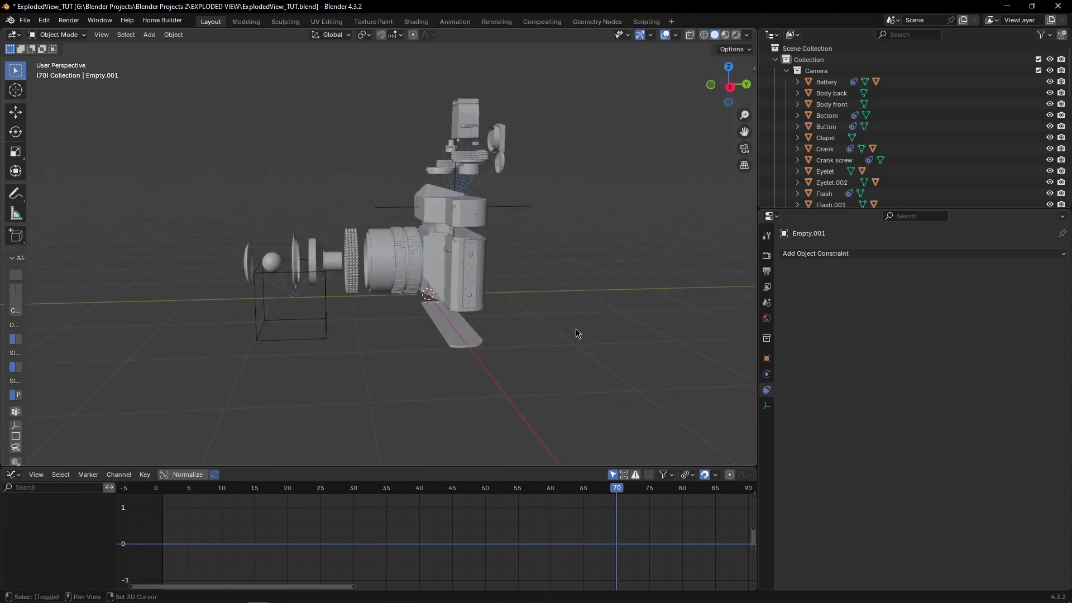
key(shift+Left)
middle_drag(596, 229, 617, 237)
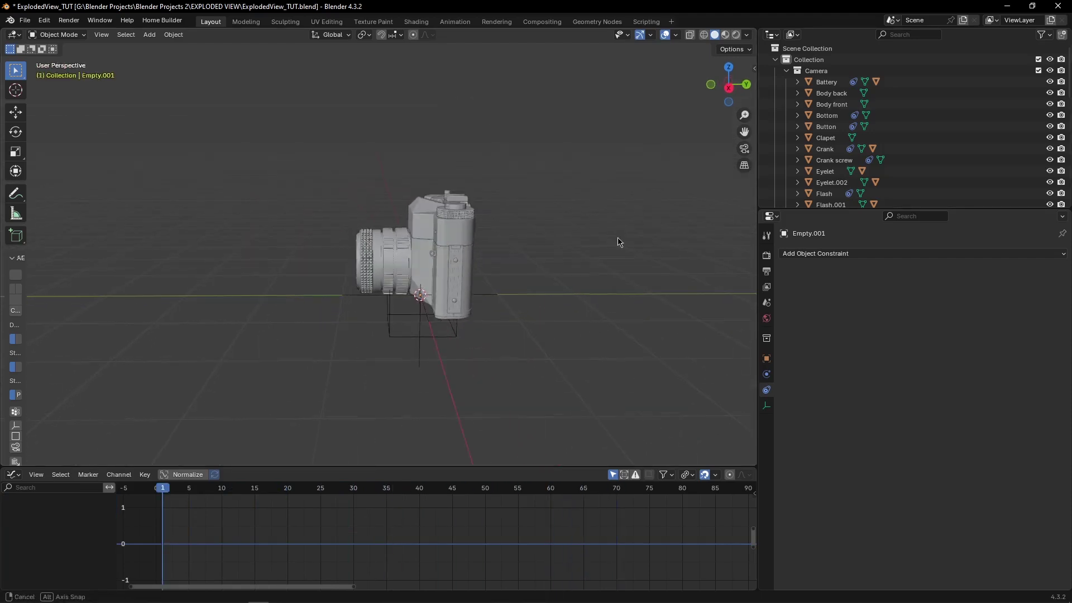
key(space)
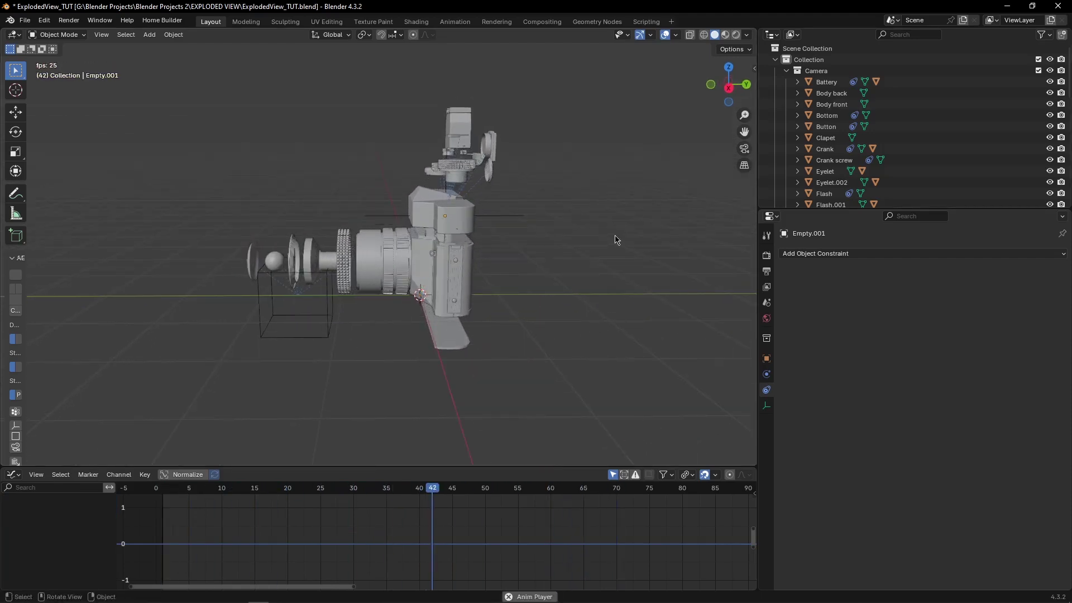
key(space)
key(shift+Left)
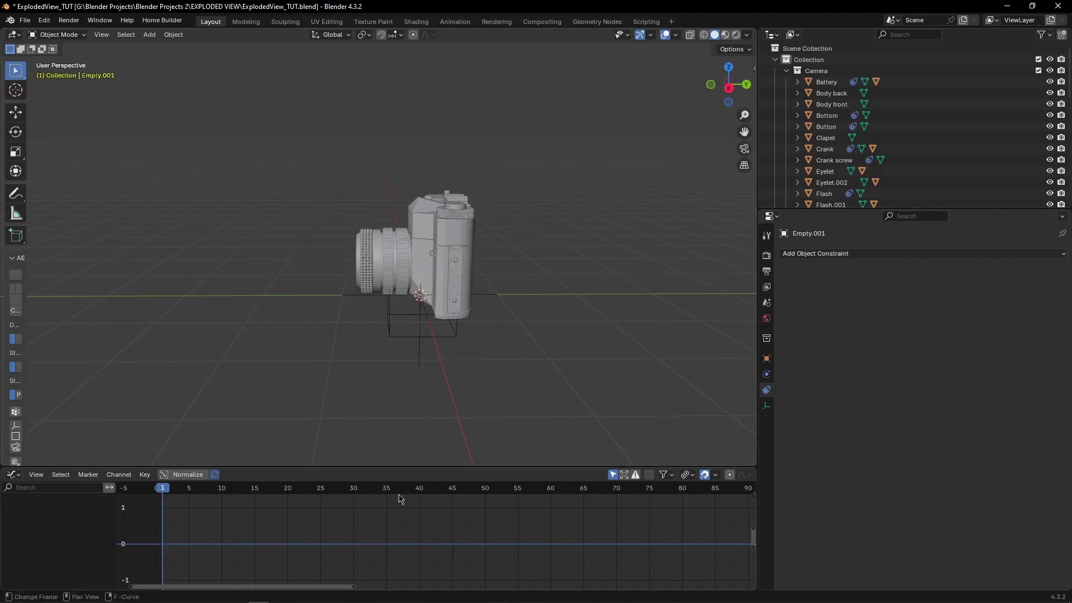
Step: Enlarge the Graph Editor area again
drag(469, 468, 469, 342)
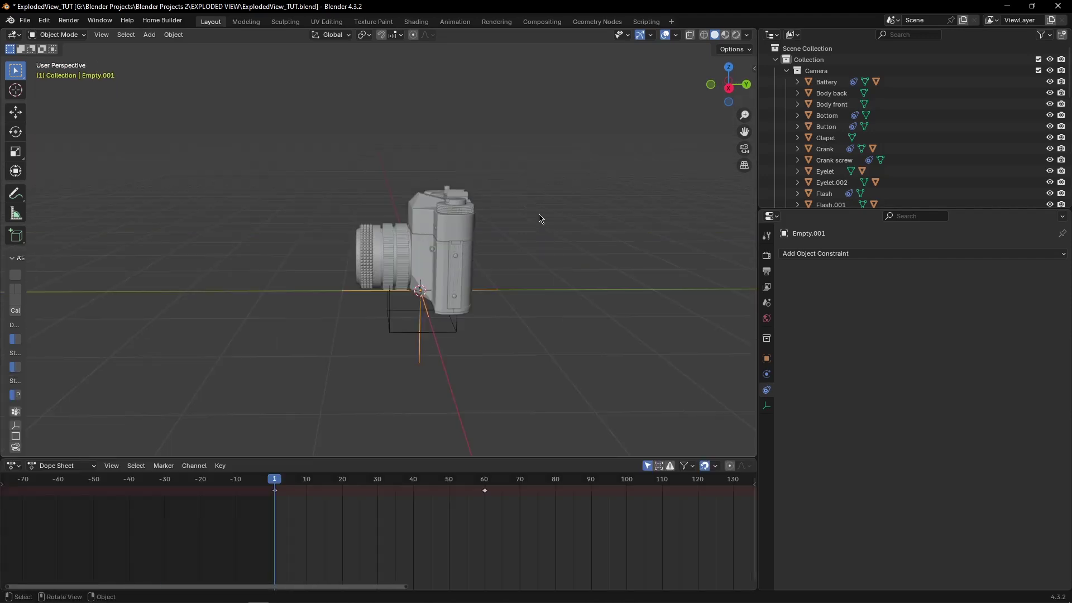